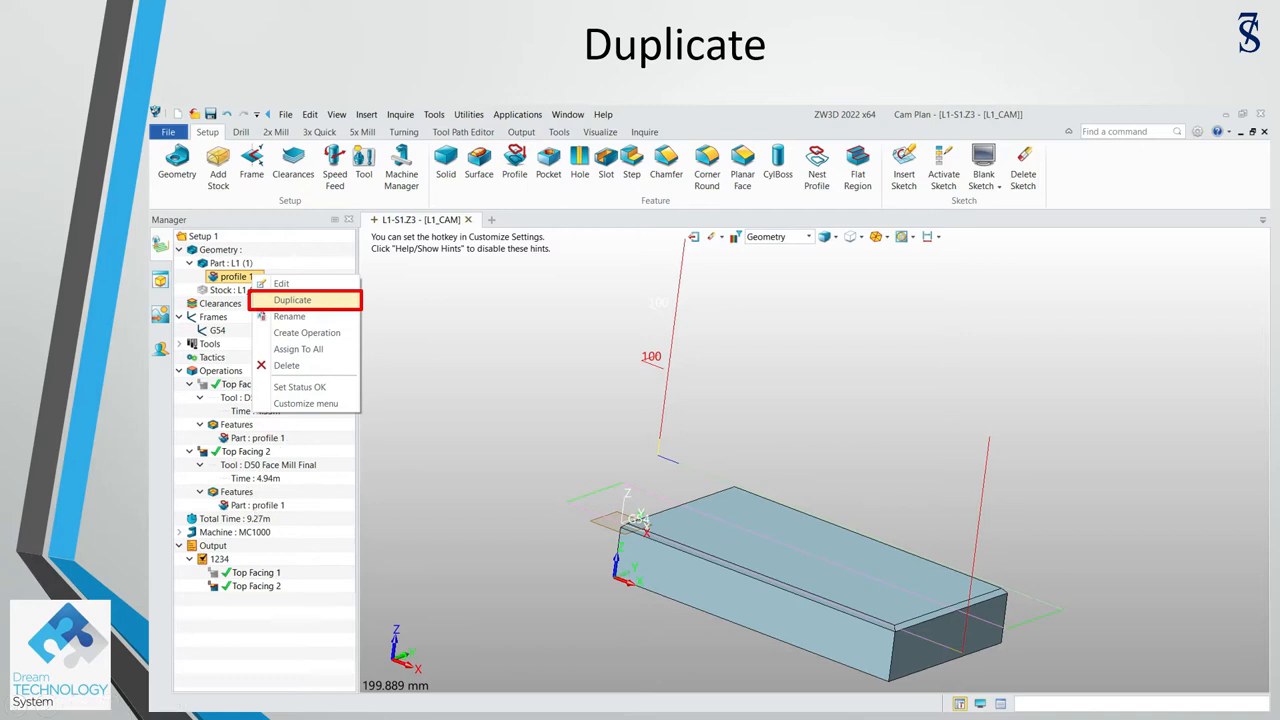
pyautogui.press('Right')
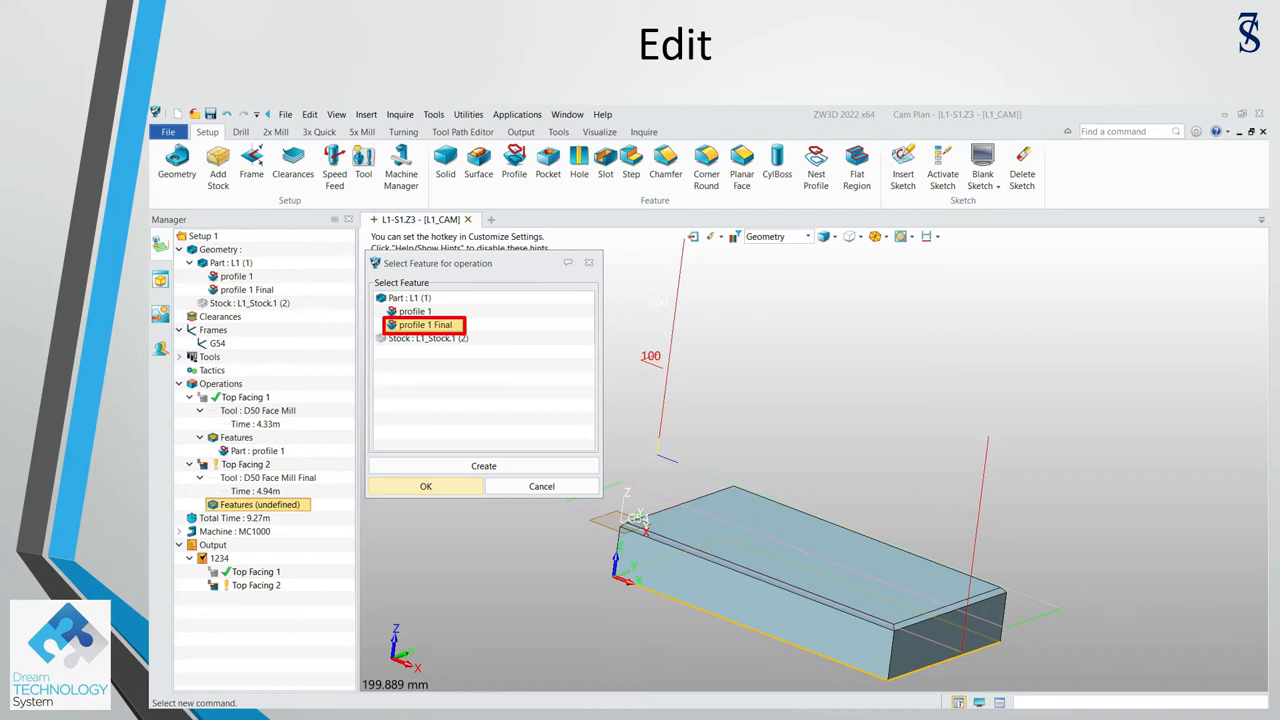
pyautogui.click(426, 486)
pyautogui.rightClick(268, 464)
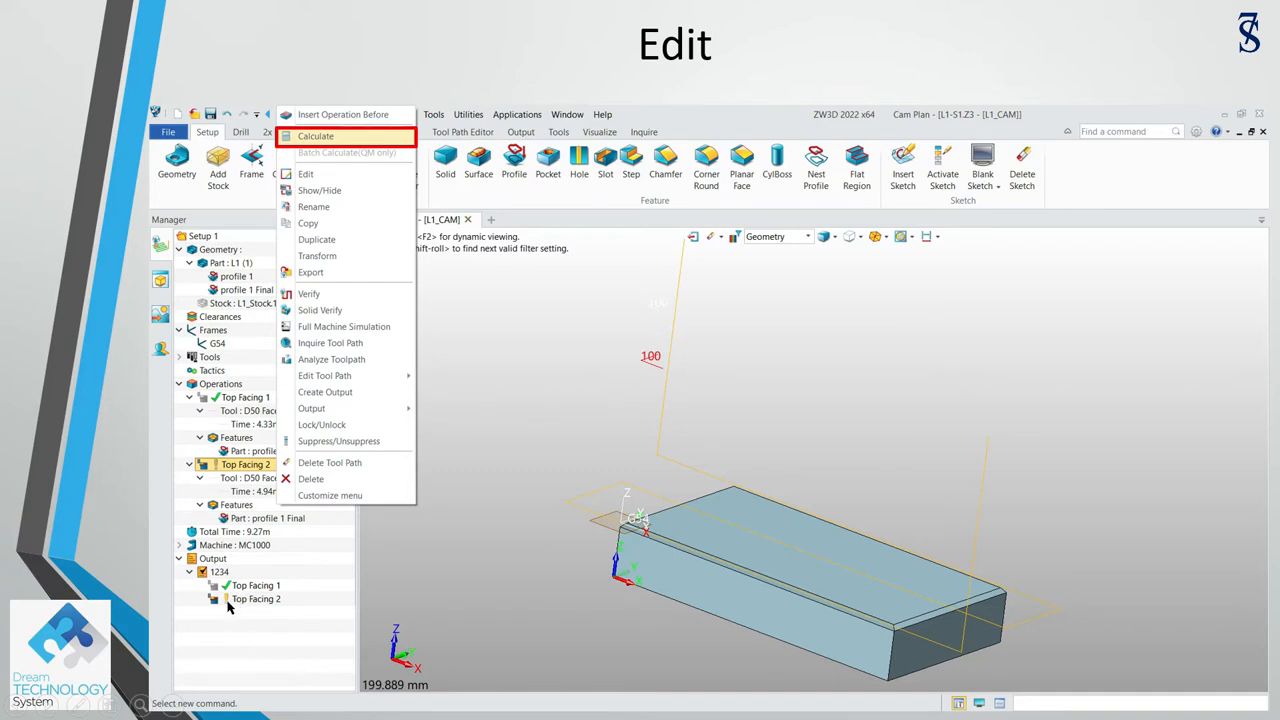
pyautogui.click(480, 348)
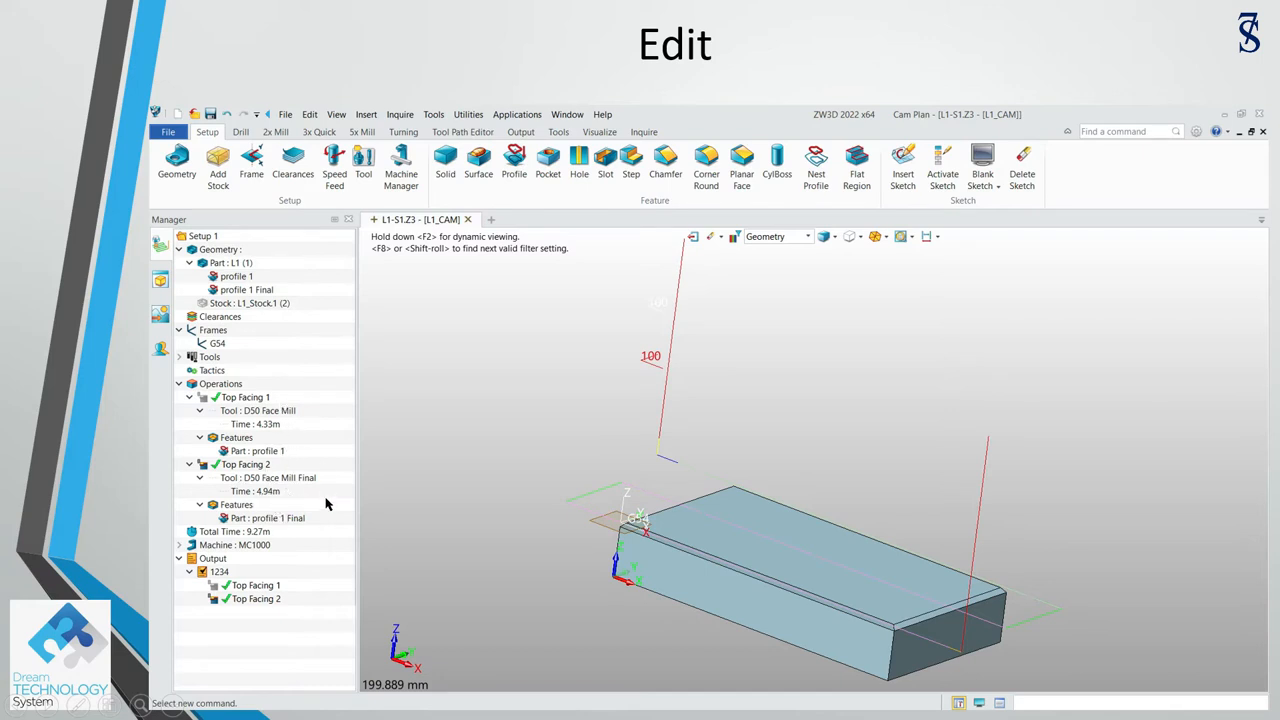
pyautogui.rightClick(245, 464)
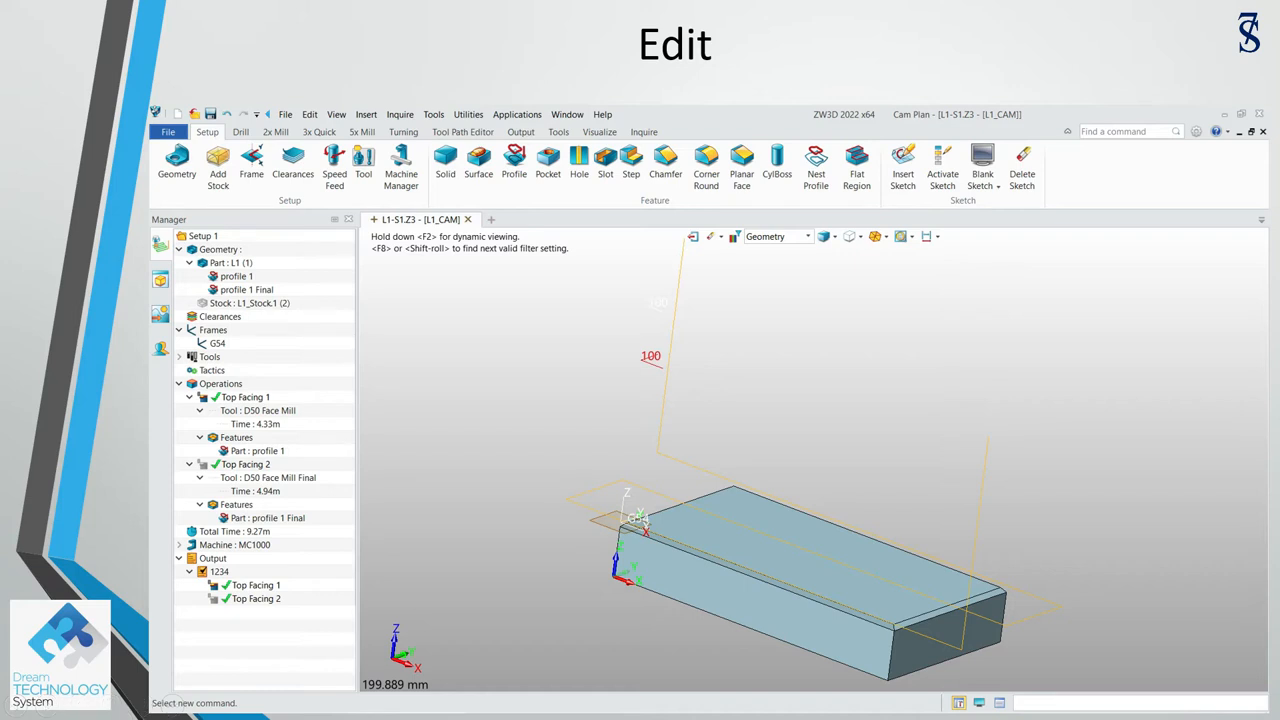
pyautogui.rightClick(240, 276)
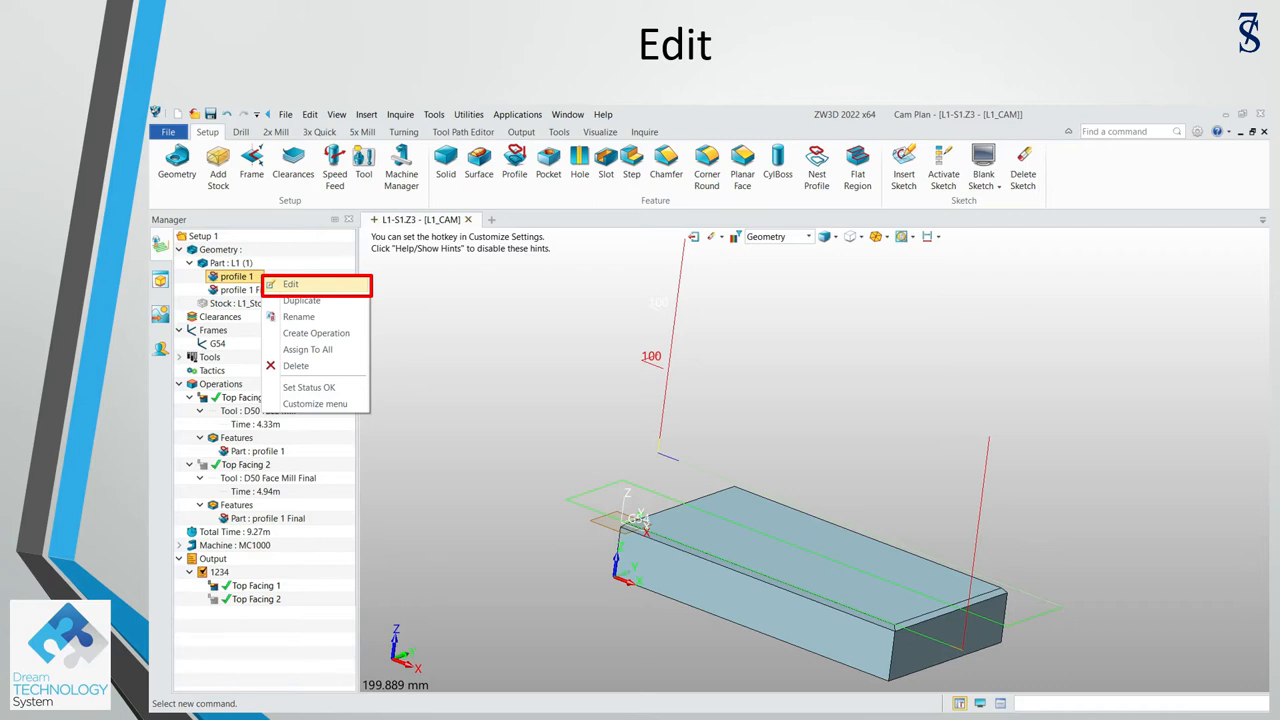
pyautogui.click(290, 284)
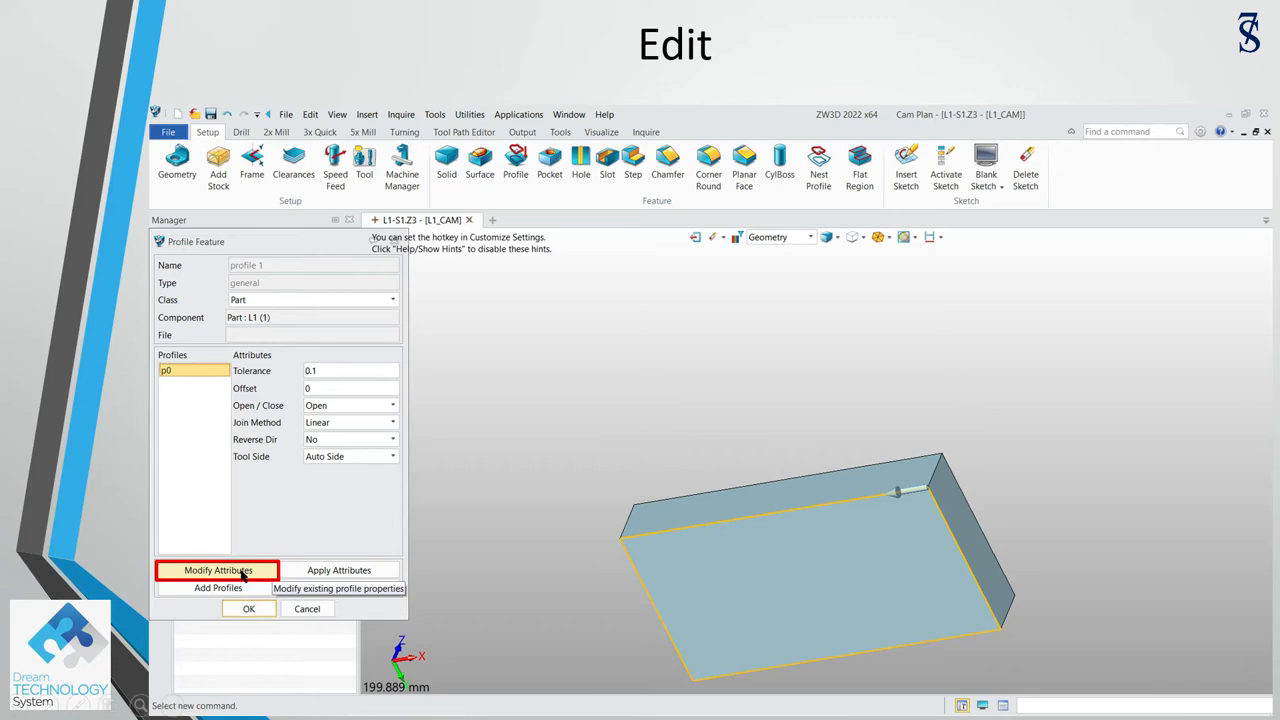
pyautogui.click(588, 497)
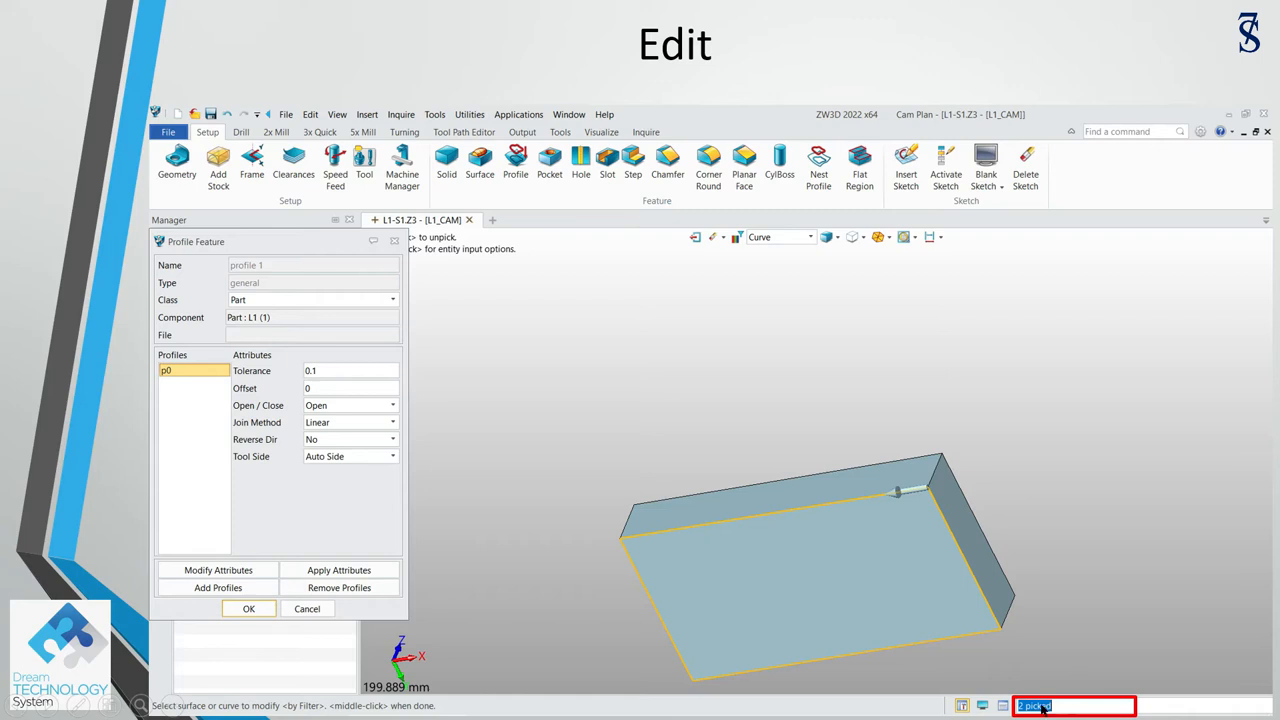
pyautogui.middleClick(1091, 510)
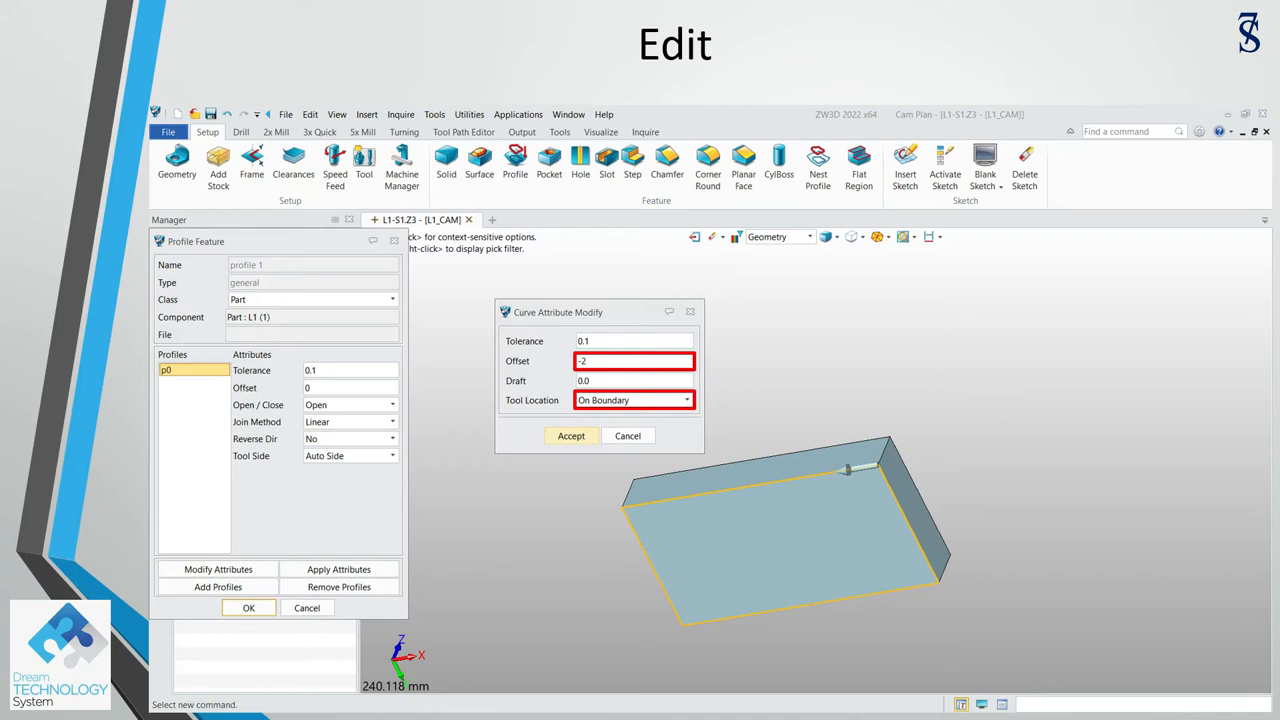
pyautogui.middleClick(607, 417)
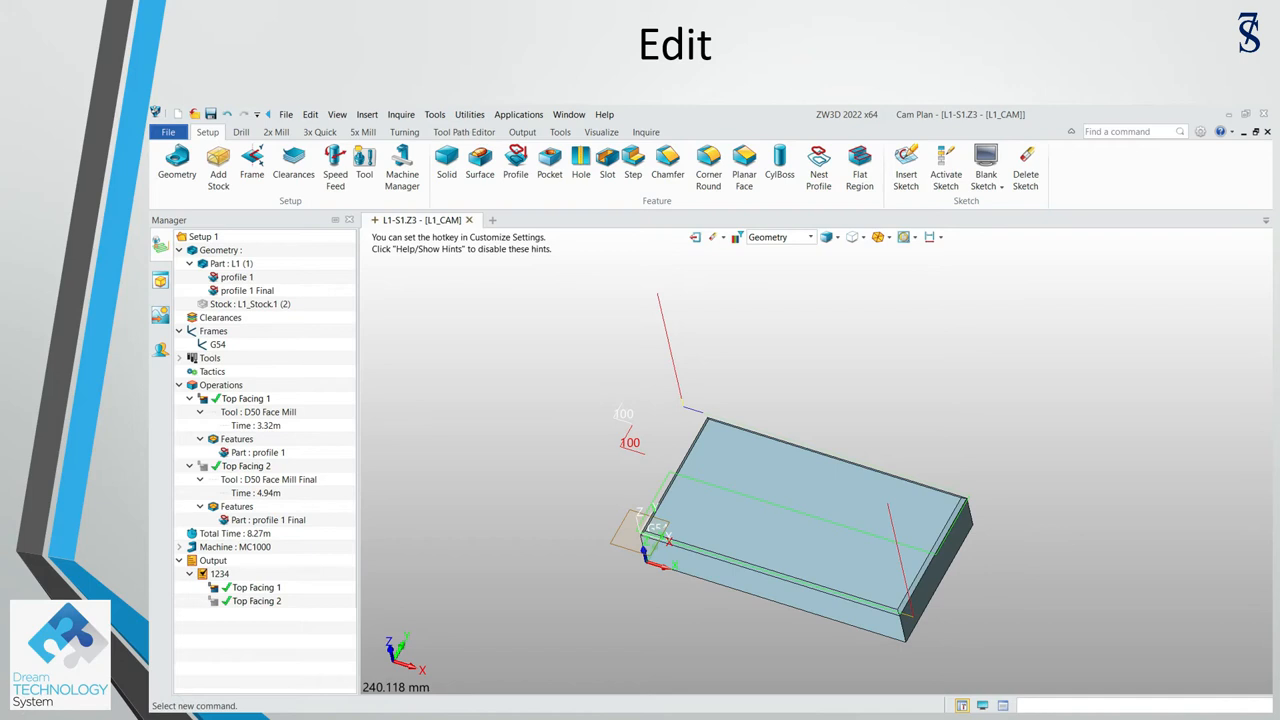
pyautogui.rightClick(265, 398)
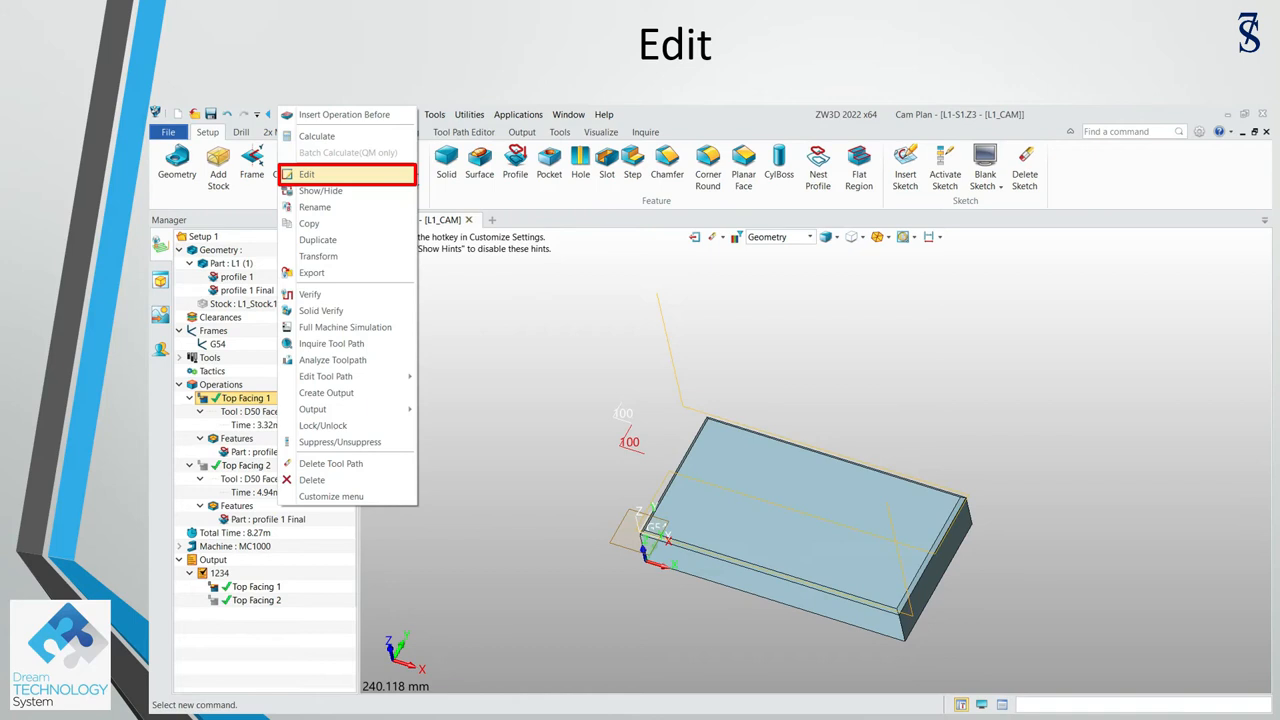
pyautogui.click(320, 174)
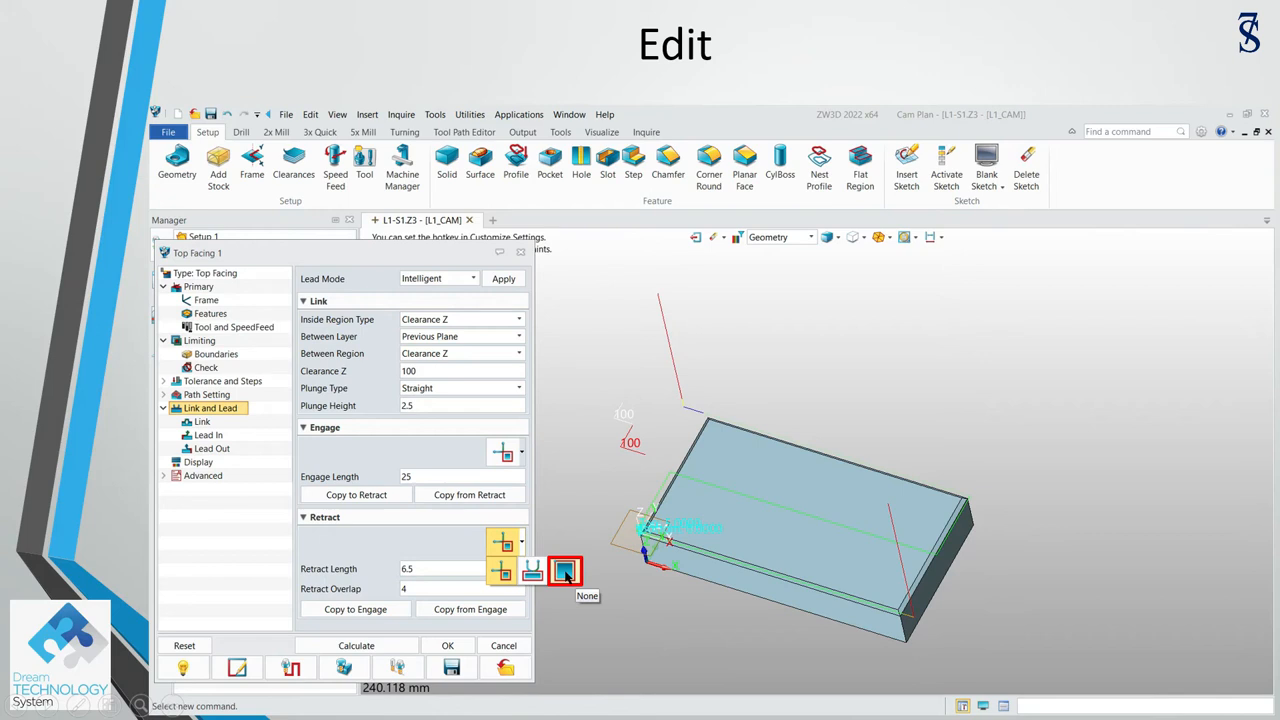
pyautogui.click(565, 571)
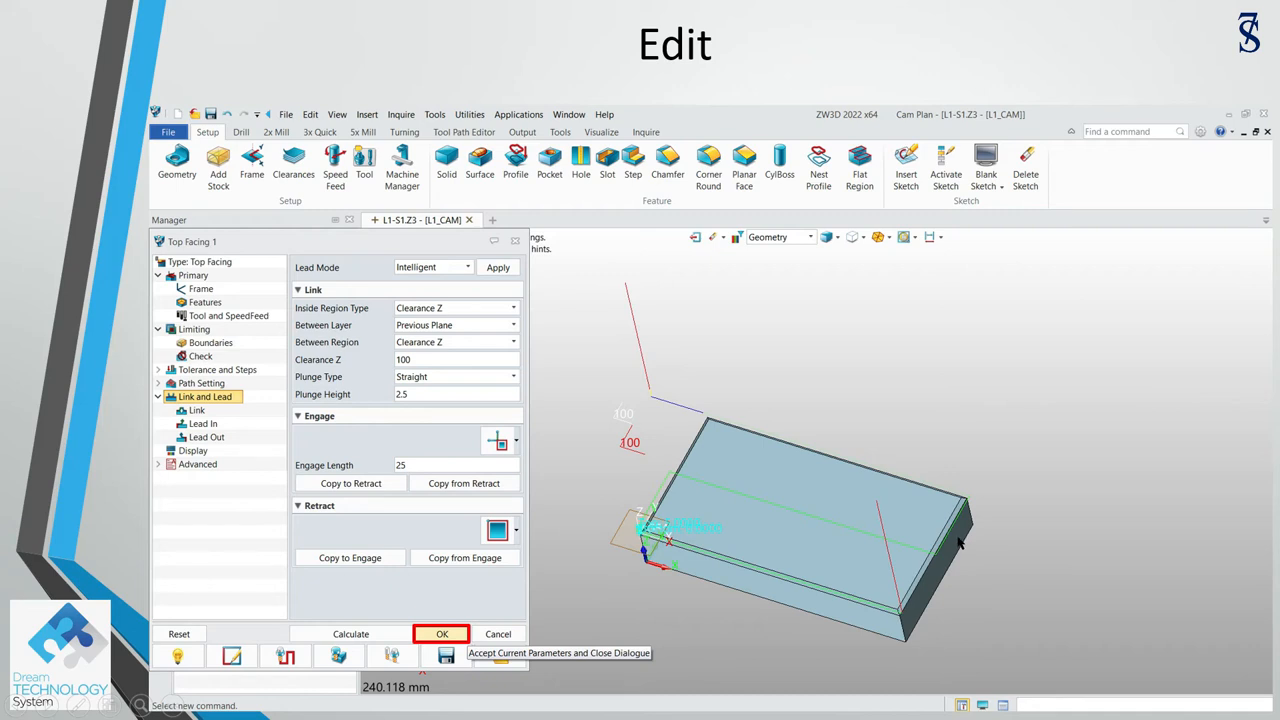
pyautogui.press('Right')
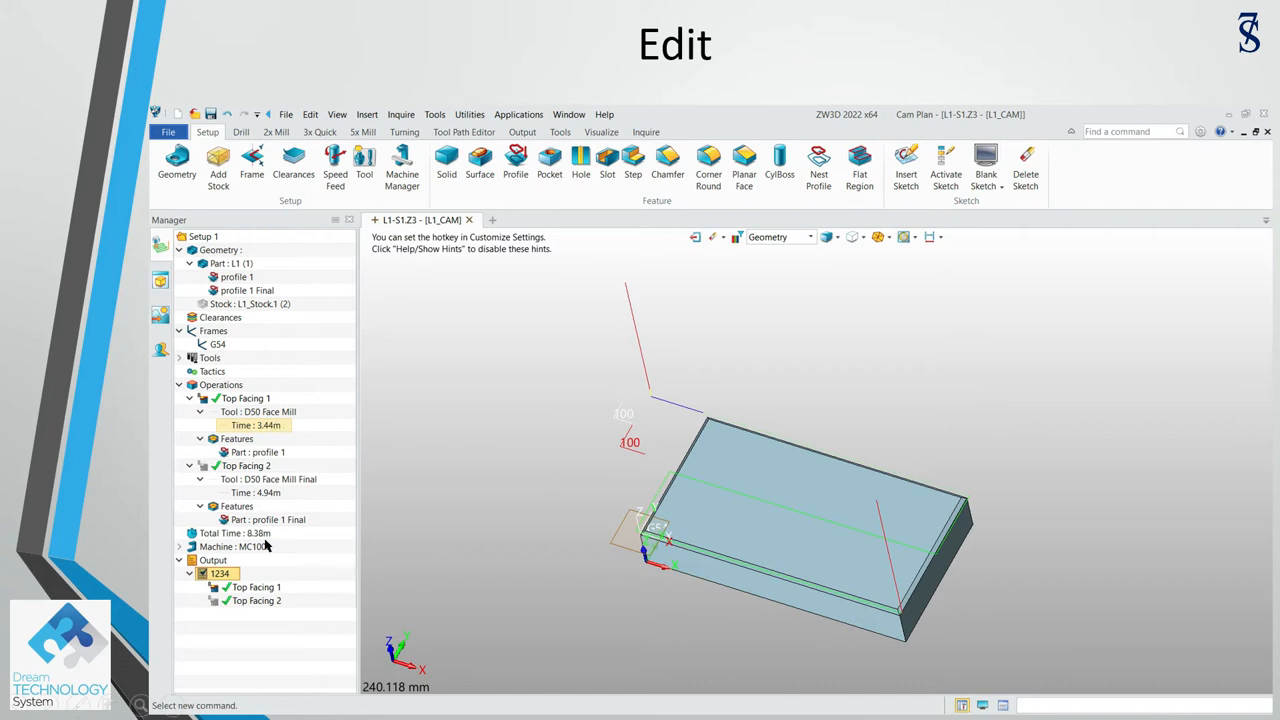
pyautogui.click(379, 434)
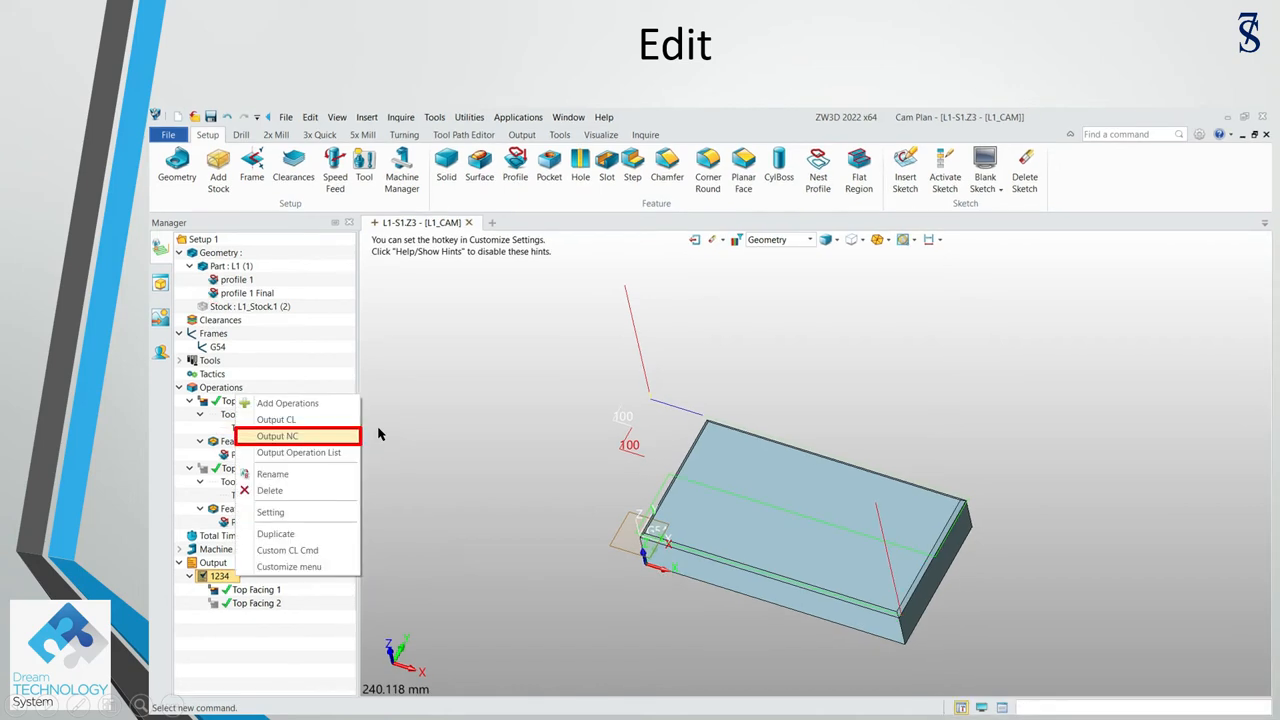
pyautogui.press('Right')
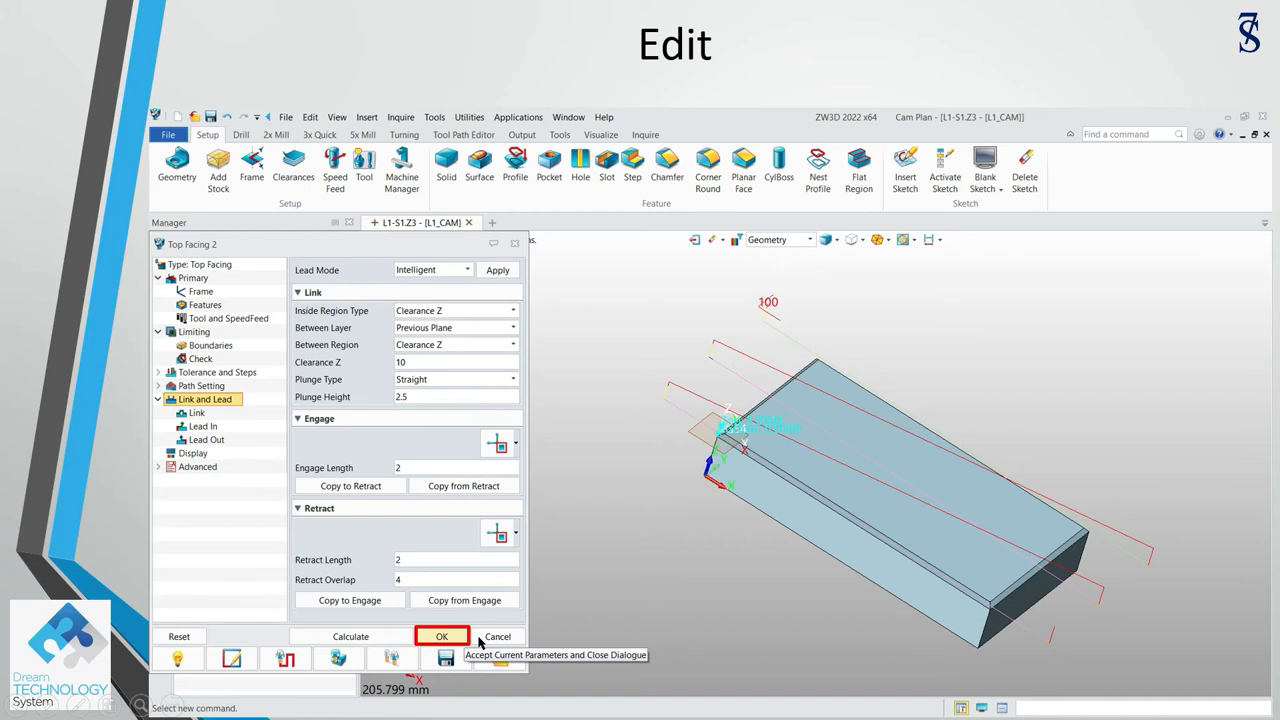
pyautogui.click(688, 652)
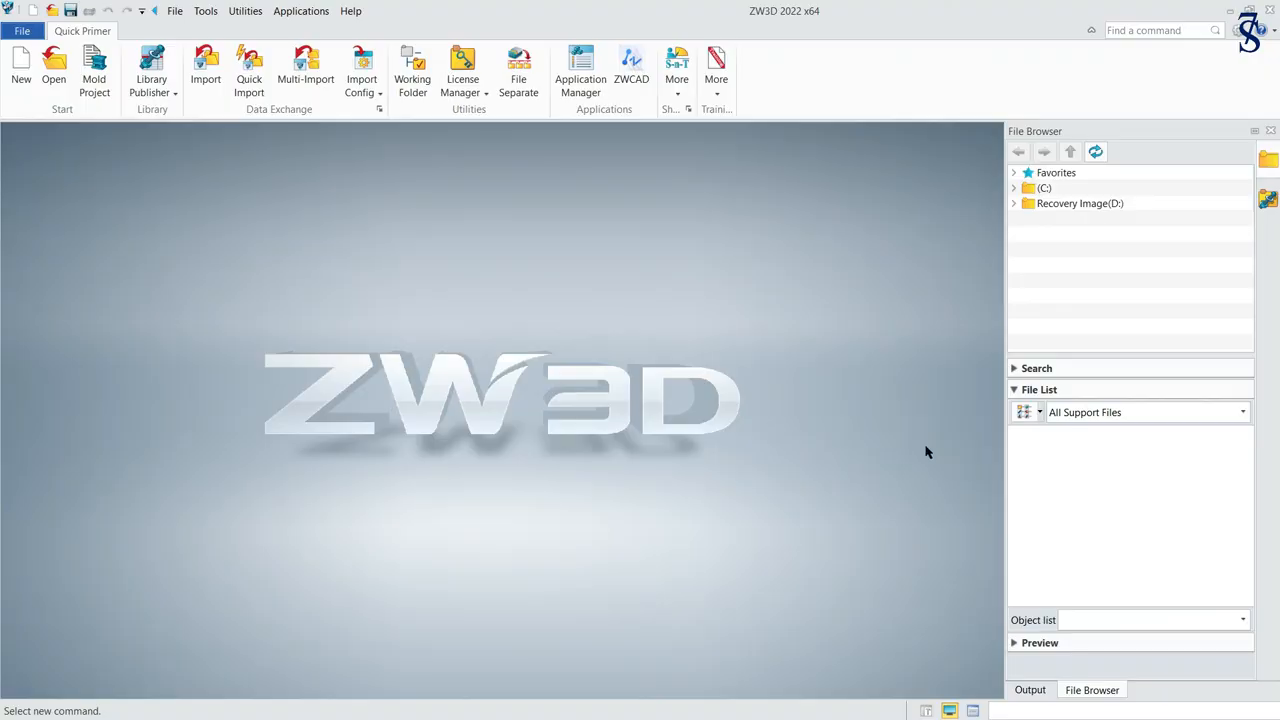
# - Open the file L1-S1.Z3, enter its L1_CAM plan and expand output 1234 to list its operations
pyautogui.click(53, 75)
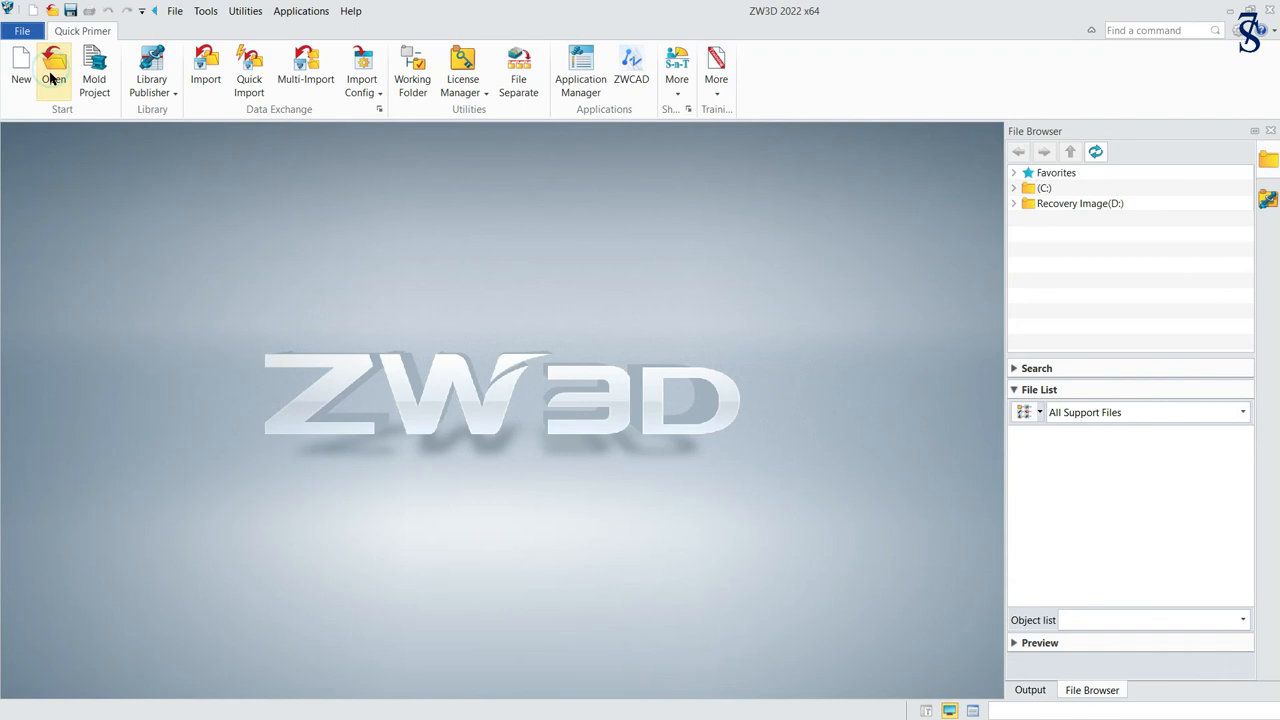
pyautogui.click(285, 209)
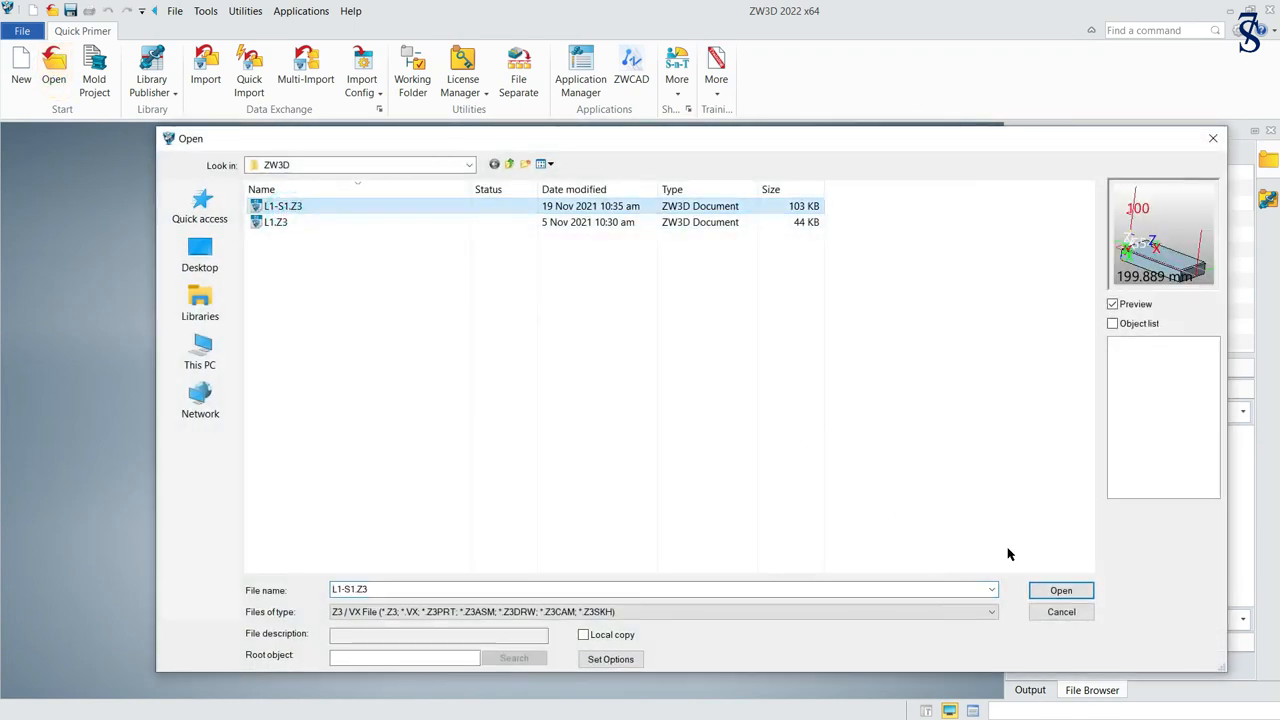
pyautogui.click(1061, 590)
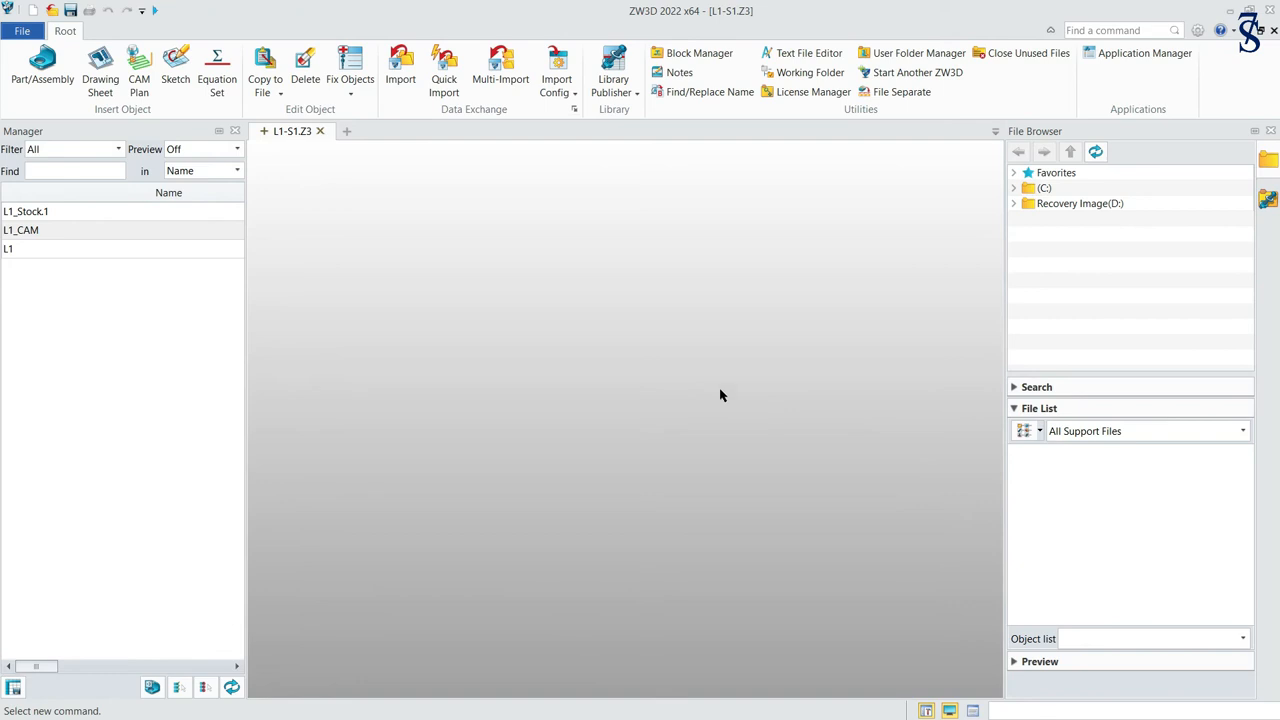
pyautogui.doubleClick(157, 229)
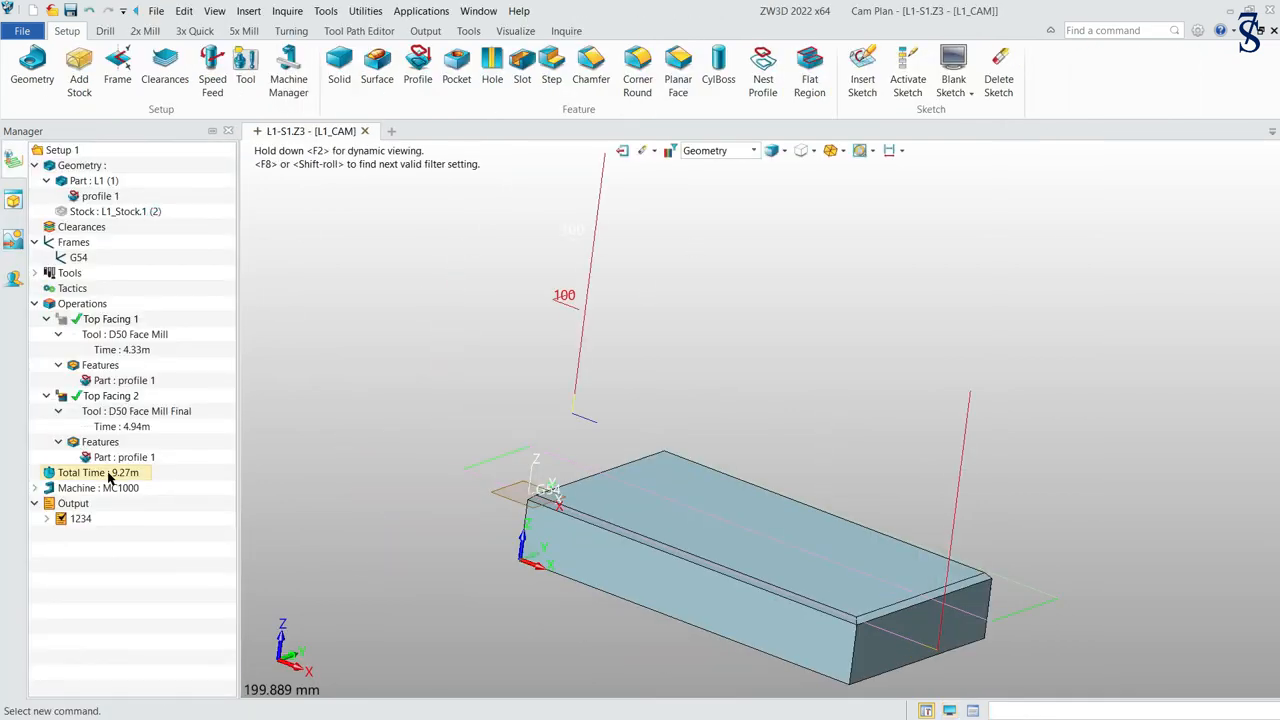
pyautogui.click(45, 518)
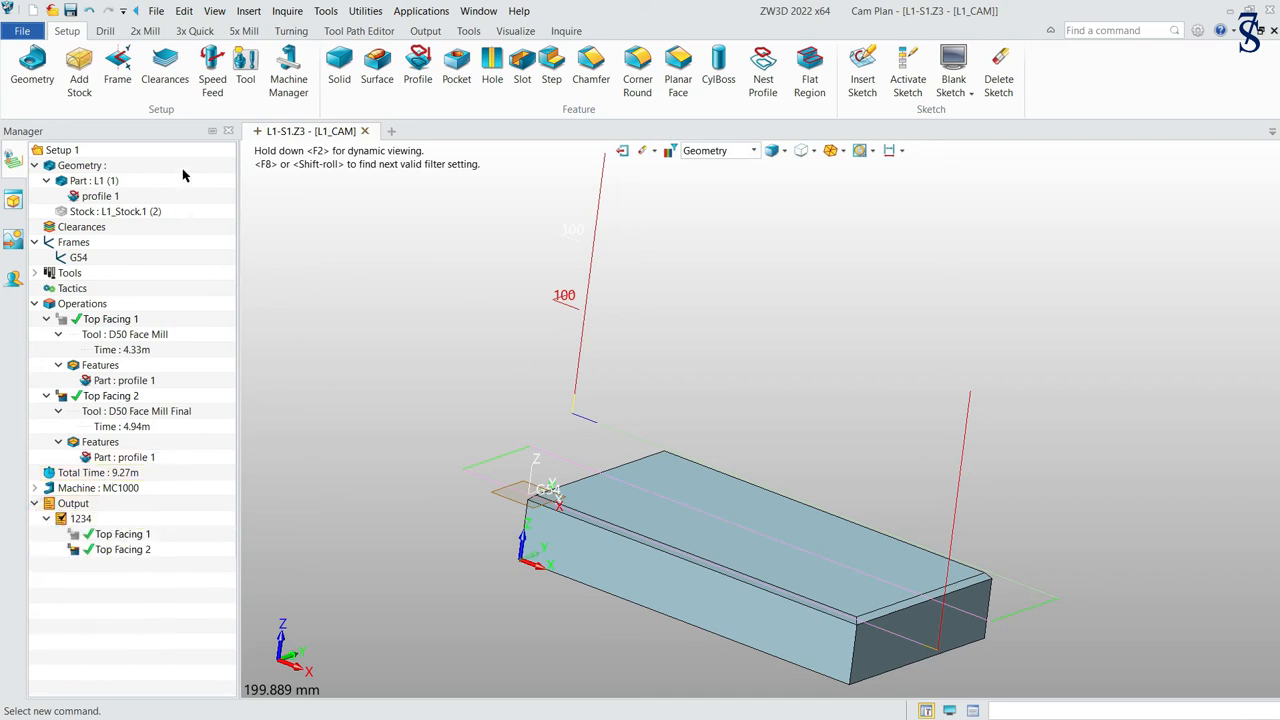
# - Duplicate the part feature profile 1 and rename the copy to "profile 1 Final"
pyautogui.rightClick(100, 197)
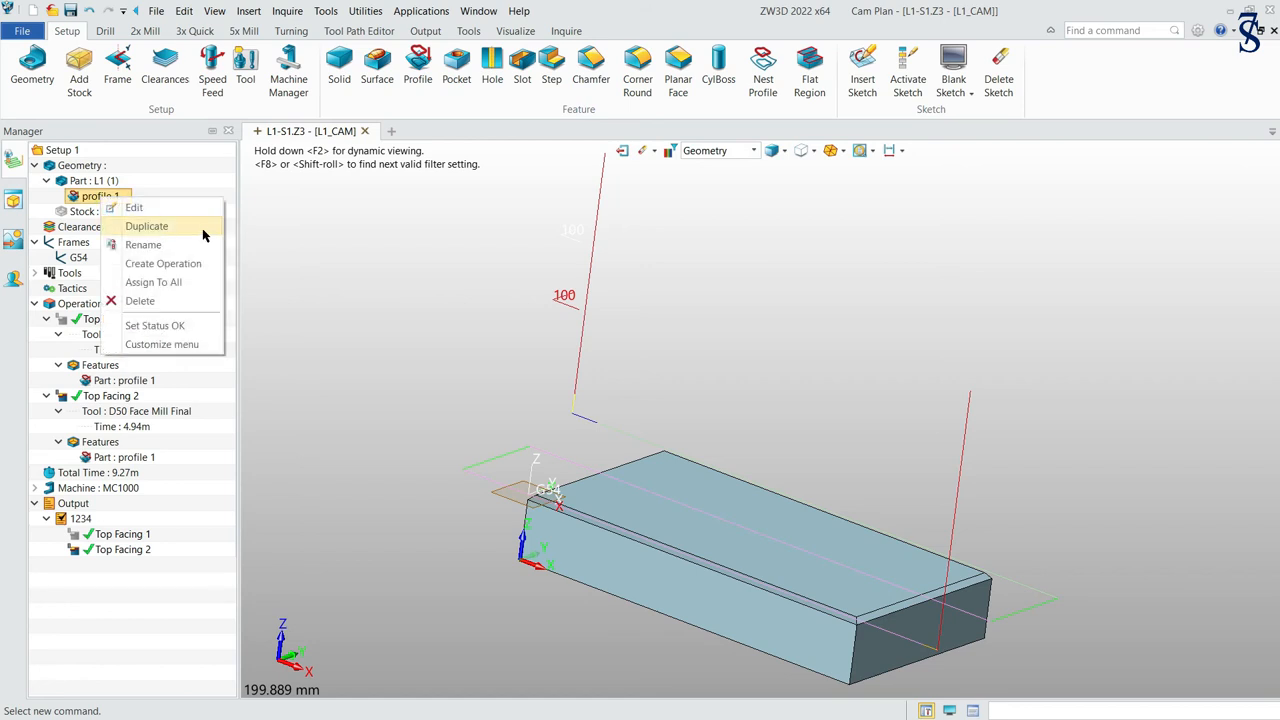
pyautogui.click(203, 234)
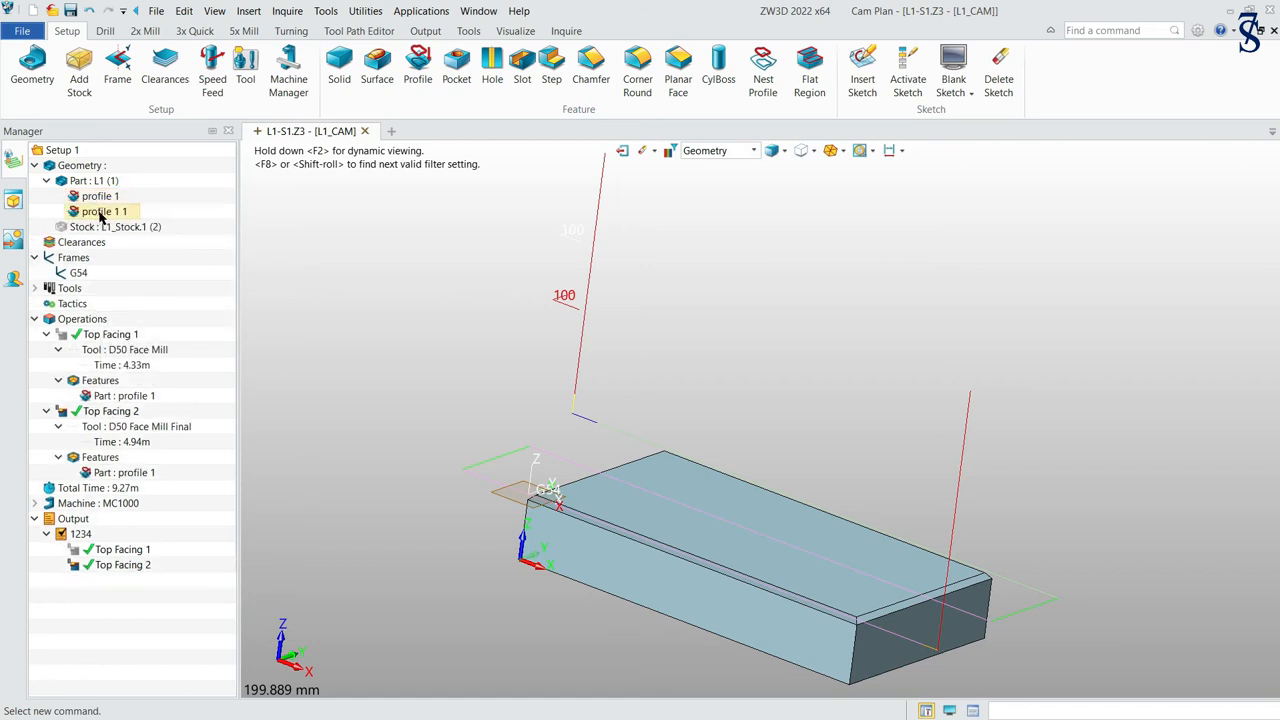
pyautogui.rightClick(108, 213)
pyautogui.click(176, 260)
pyautogui.click(140, 213)
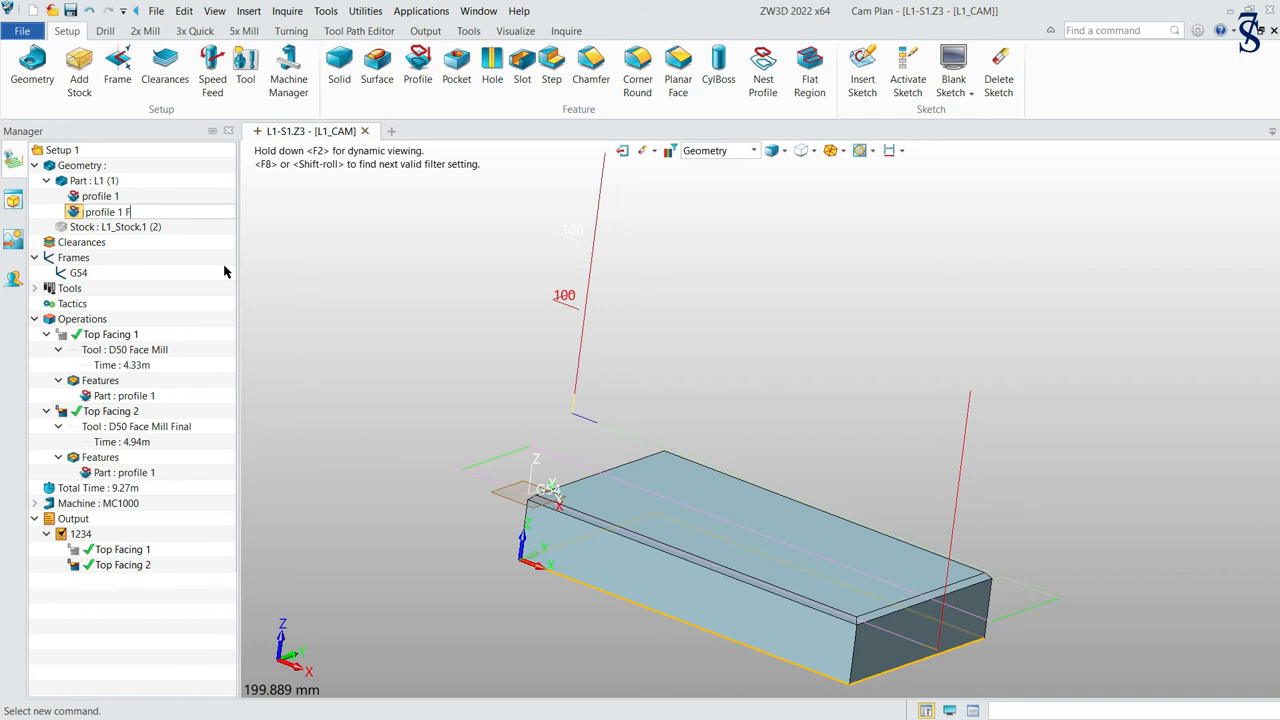
pyautogui.click(292, 267)
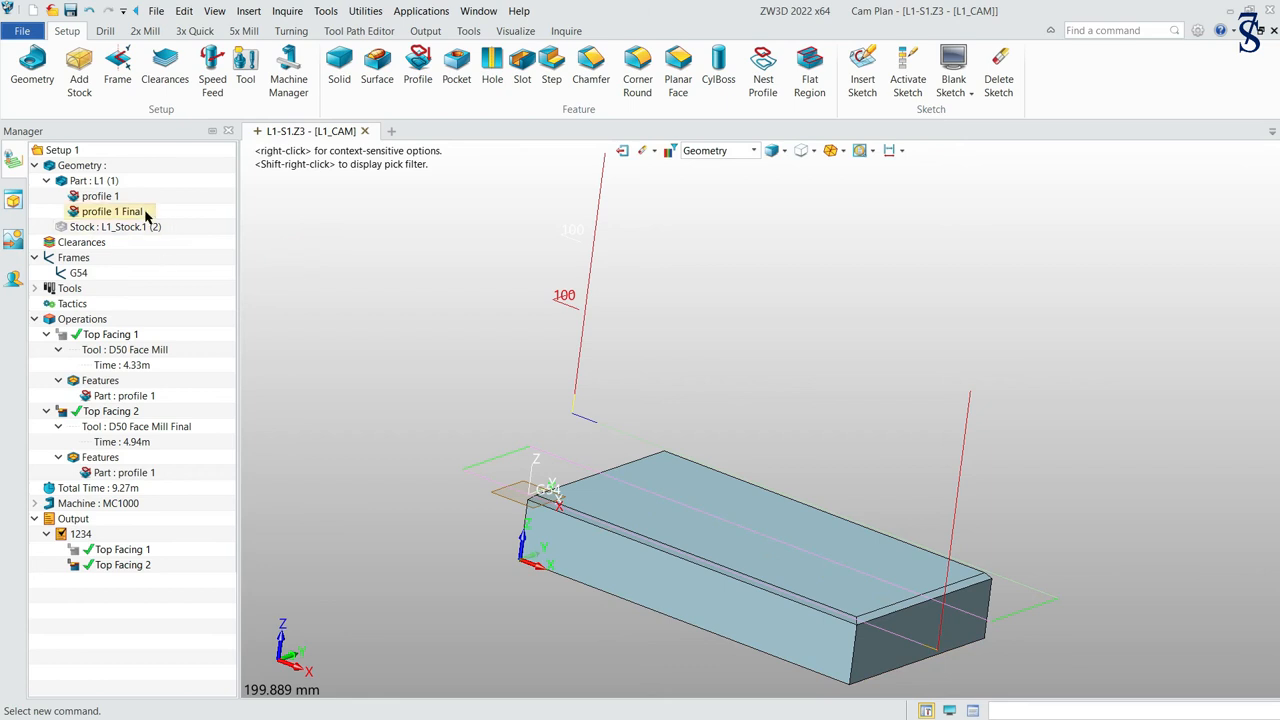
# - Replace profile 1 with profile 1 Final as the feature of the Top Facing 2 operation
pyautogui.rightClick(152, 473)
pyautogui.click(191, 497)
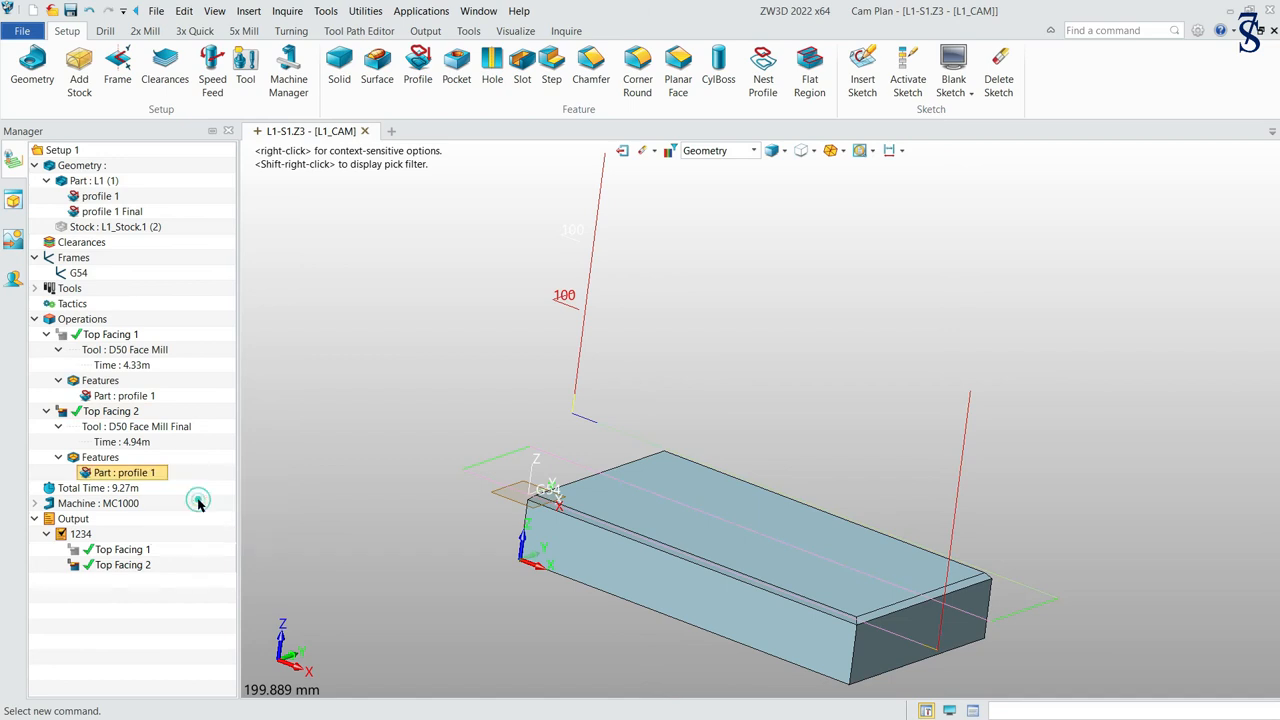
pyautogui.rightClick(142, 460)
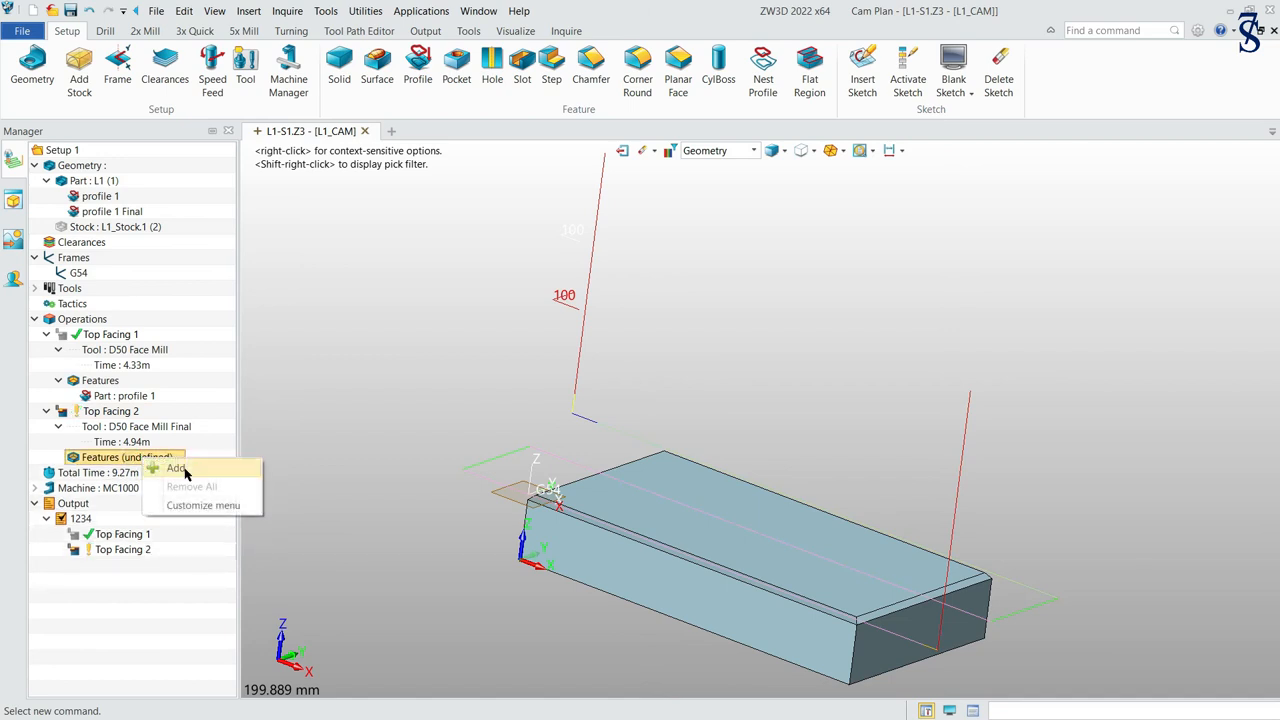
pyautogui.click(163, 467)
pyautogui.click(349, 248)
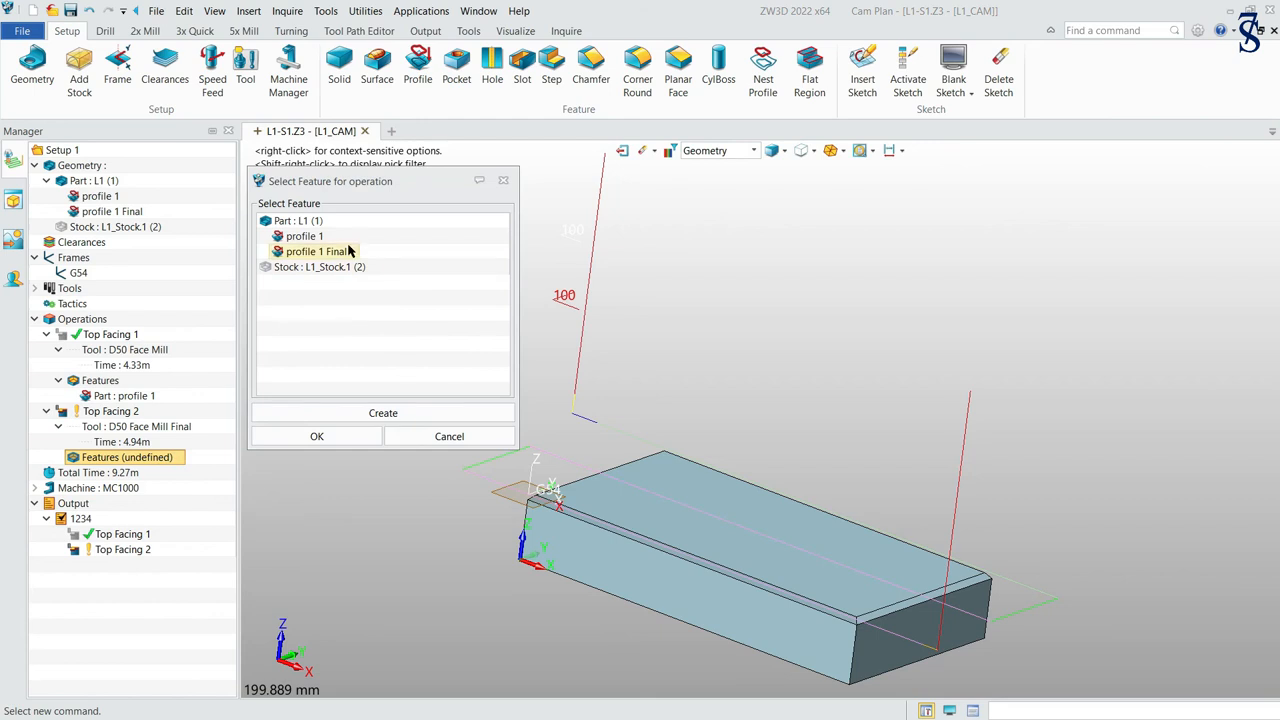
pyautogui.click(318, 437)
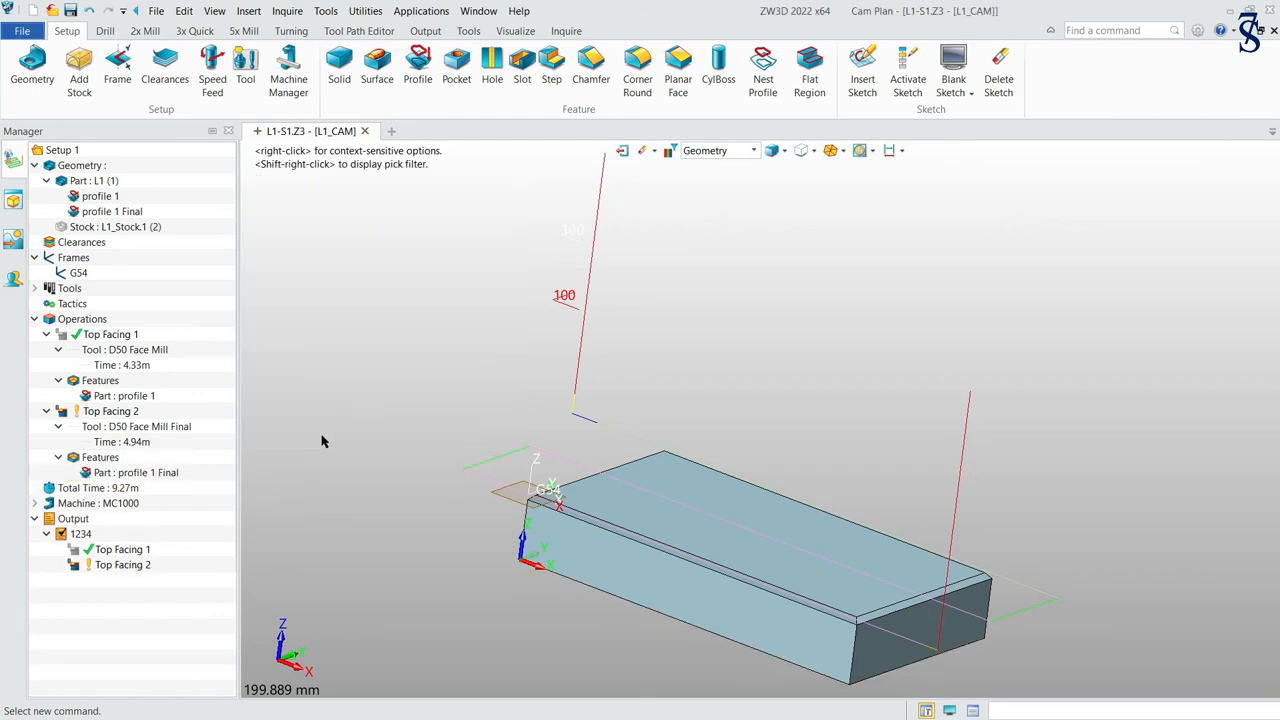
# - Recalculate the Top Facing 2 operation's tool path
pyautogui.click(112, 411)
pyautogui.rightClick(124, 414)
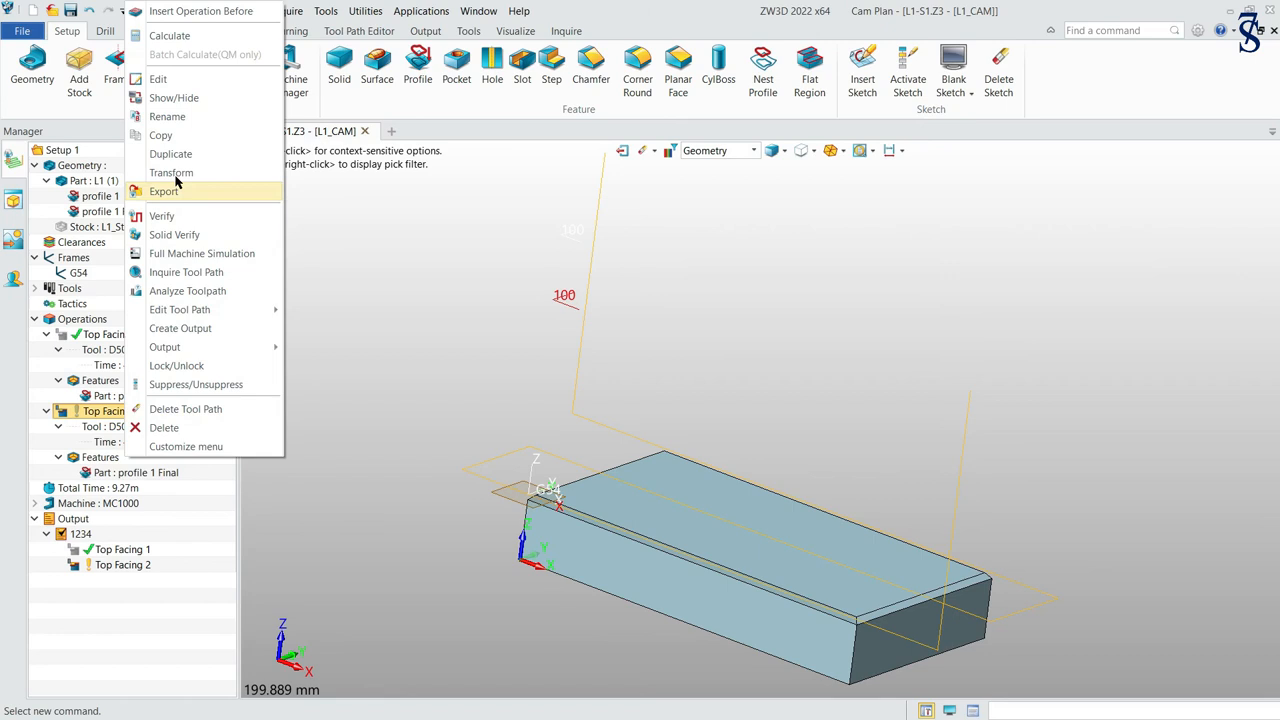
pyautogui.click(202, 37)
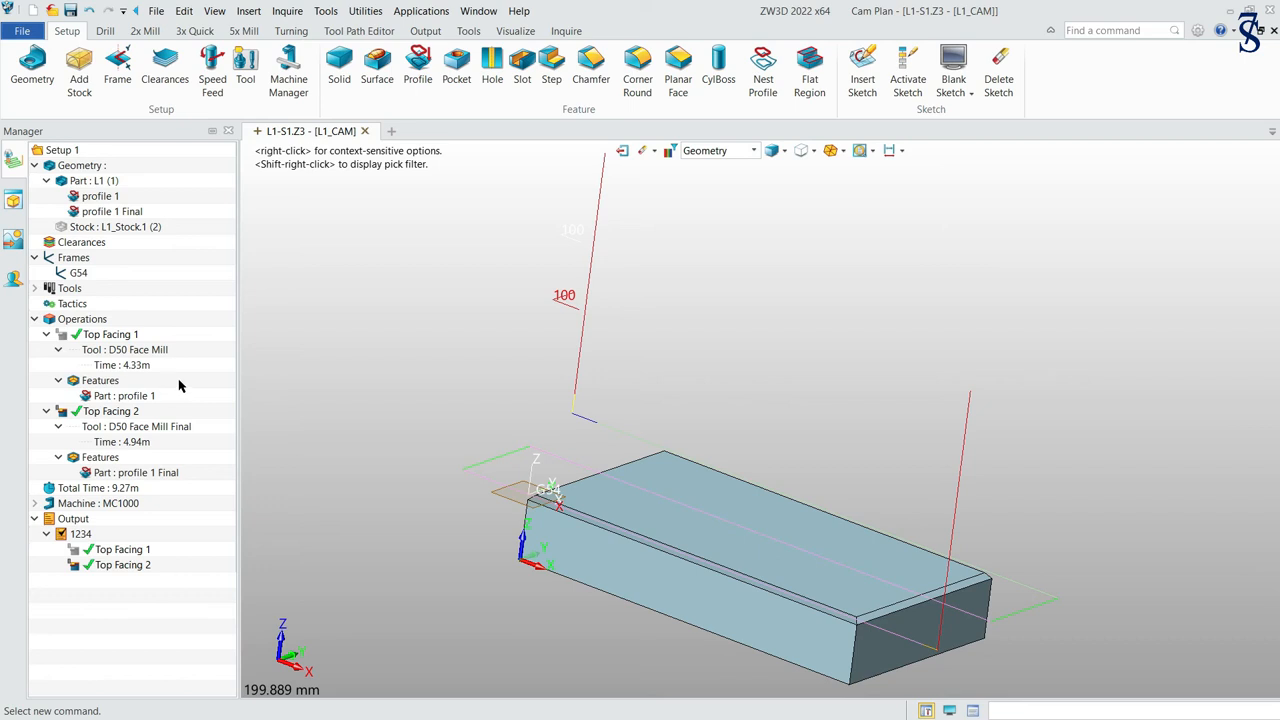
# - Hide the Top Facing 2 tool path and show the Top Facing 1 tool path instead
pyautogui.rightClick(113, 412)
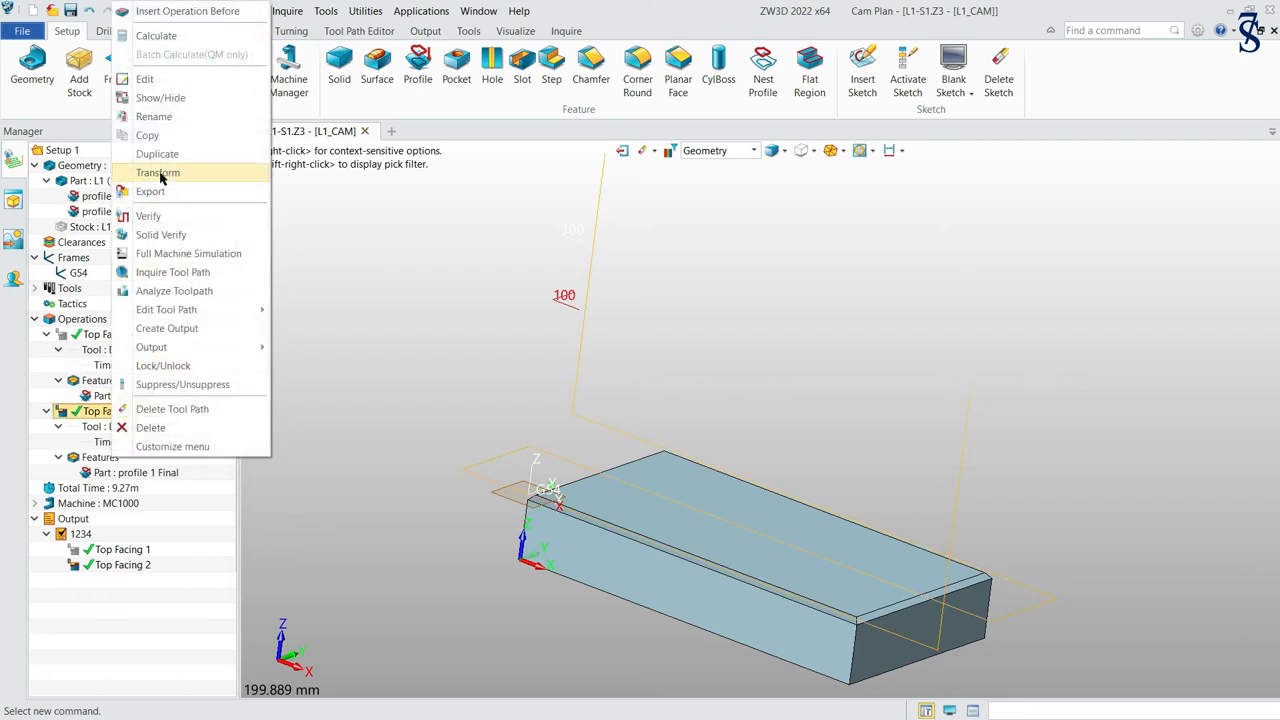
pyautogui.press('Escape')
pyautogui.click(112, 336)
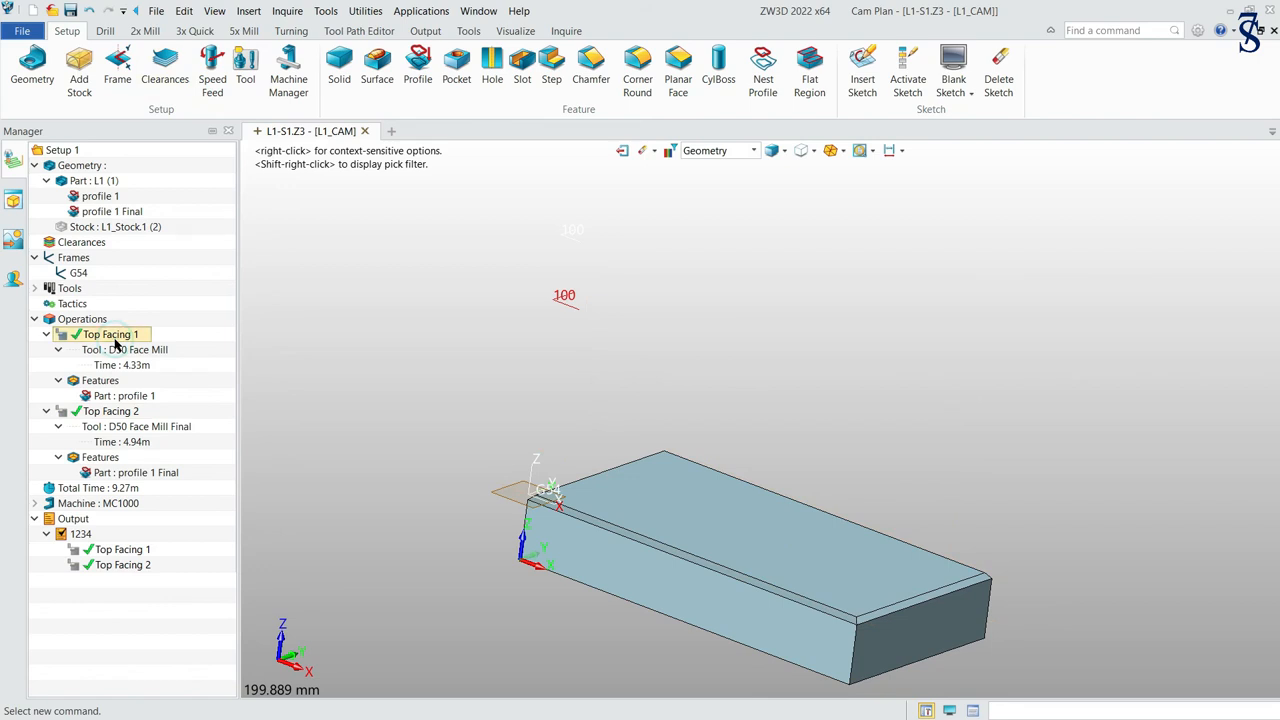
pyautogui.rightClick(115, 344)
pyautogui.click(214, 99)
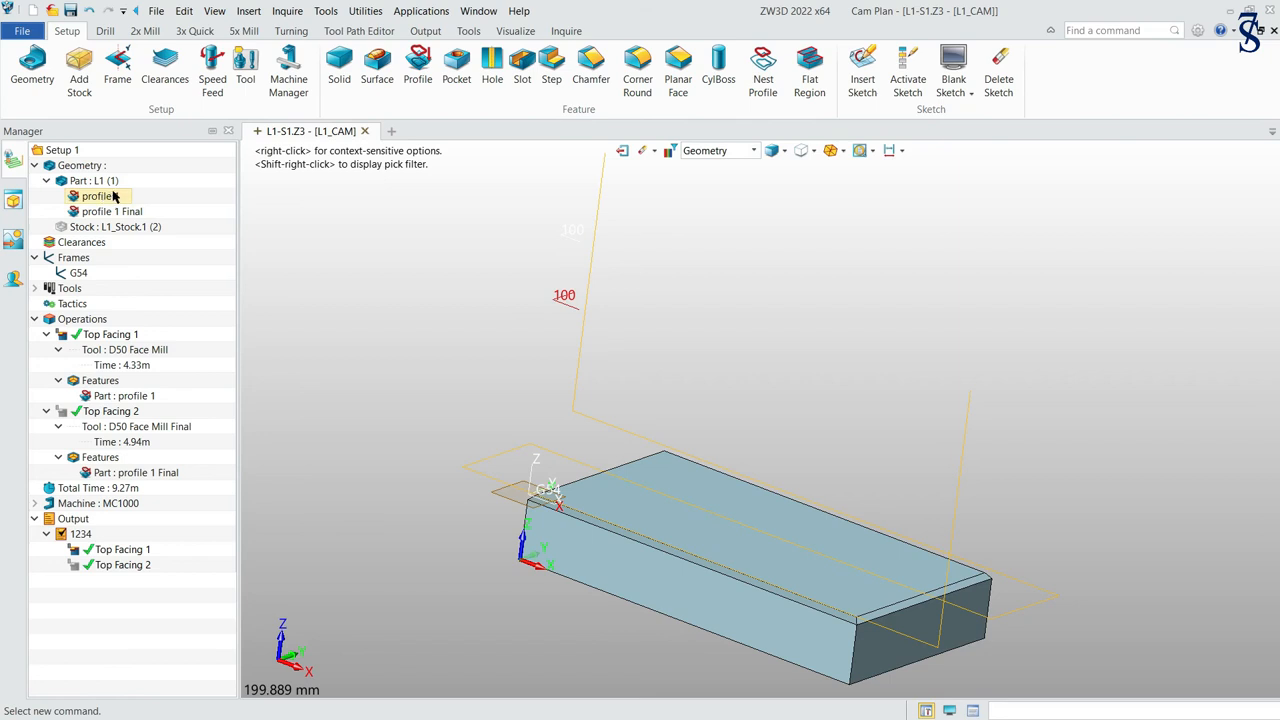
# - Edit the profile 1 feature and change the Tool Location attribute of the part's two short bottom edges
pyautogui.rightClick(116, 196)
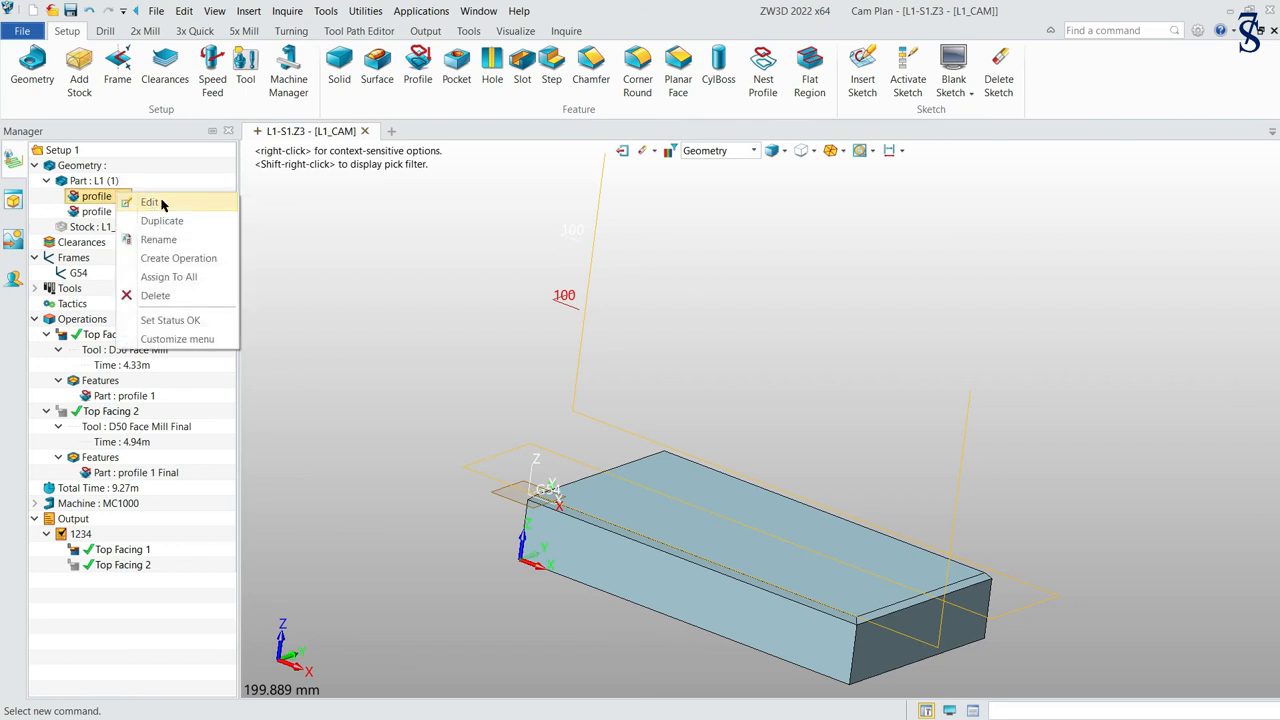
pyautogui.click(160, 203)
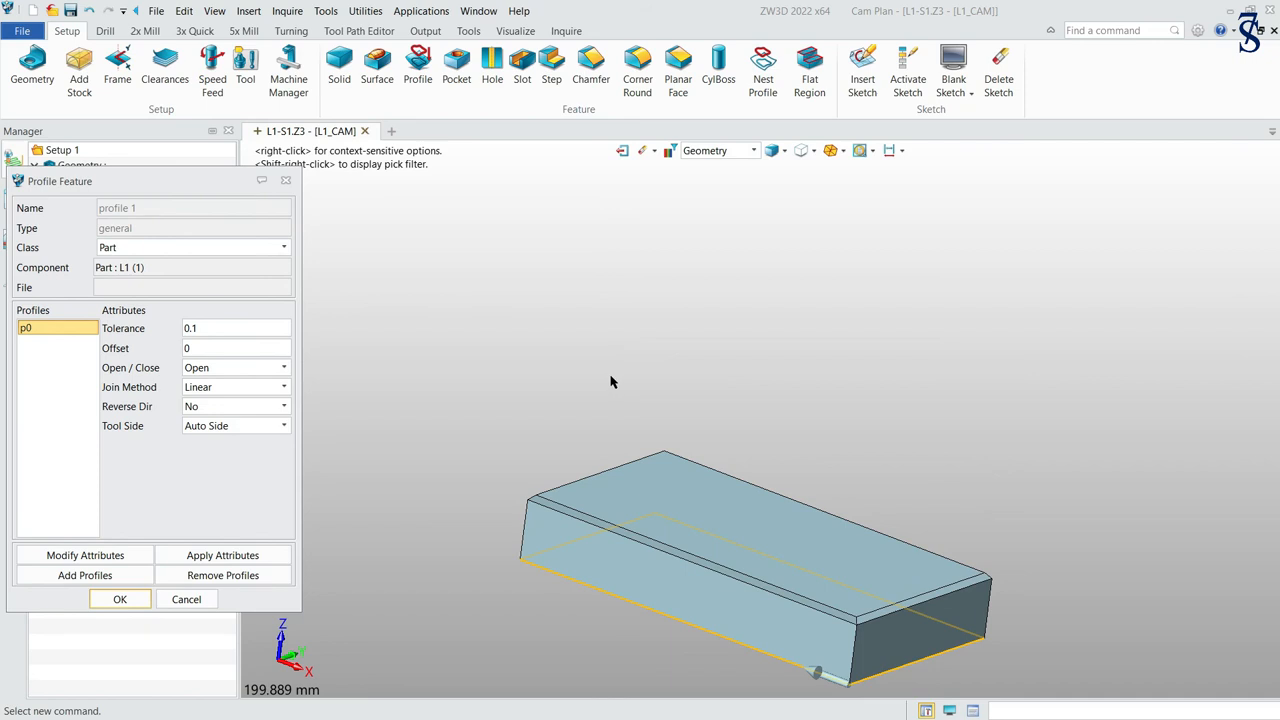
pyautogui.moveTo(609, 377); pyautogui.dragTo(609, 277, button='right')
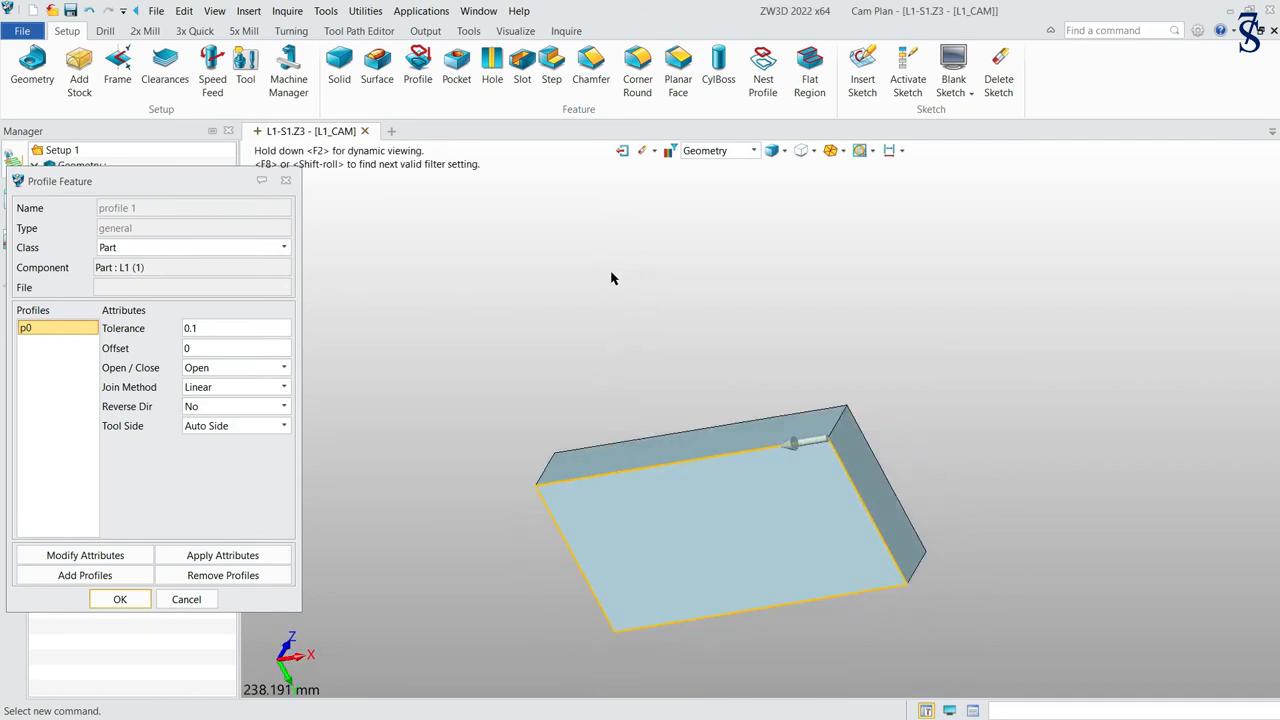
pyautogui.click(102, 566)
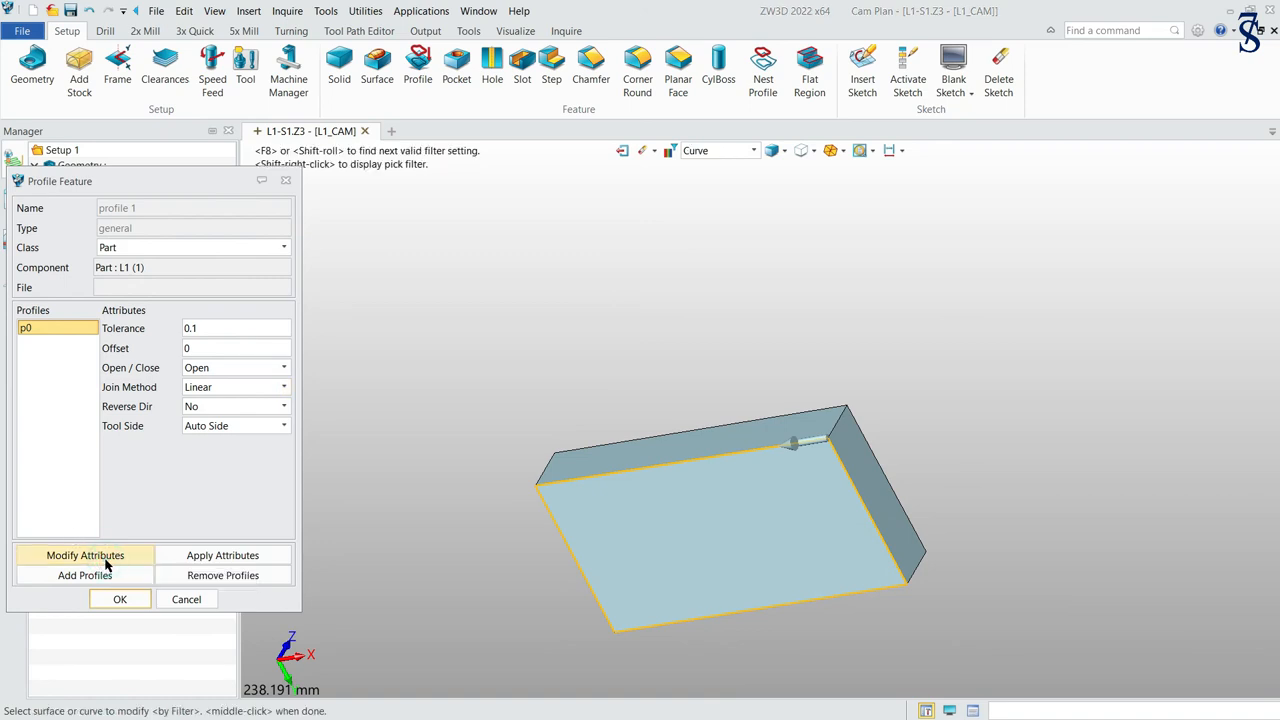
pyautogui.click(546, 522)
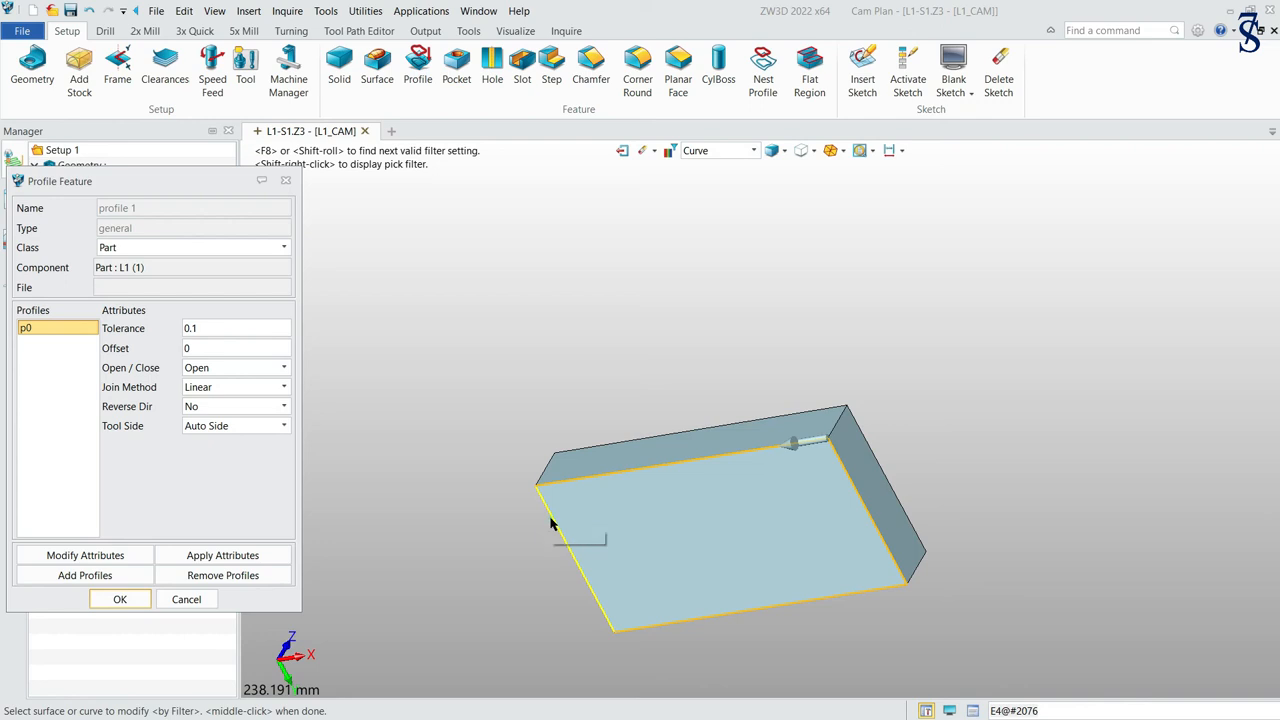
pyautogui.click(844, 477)
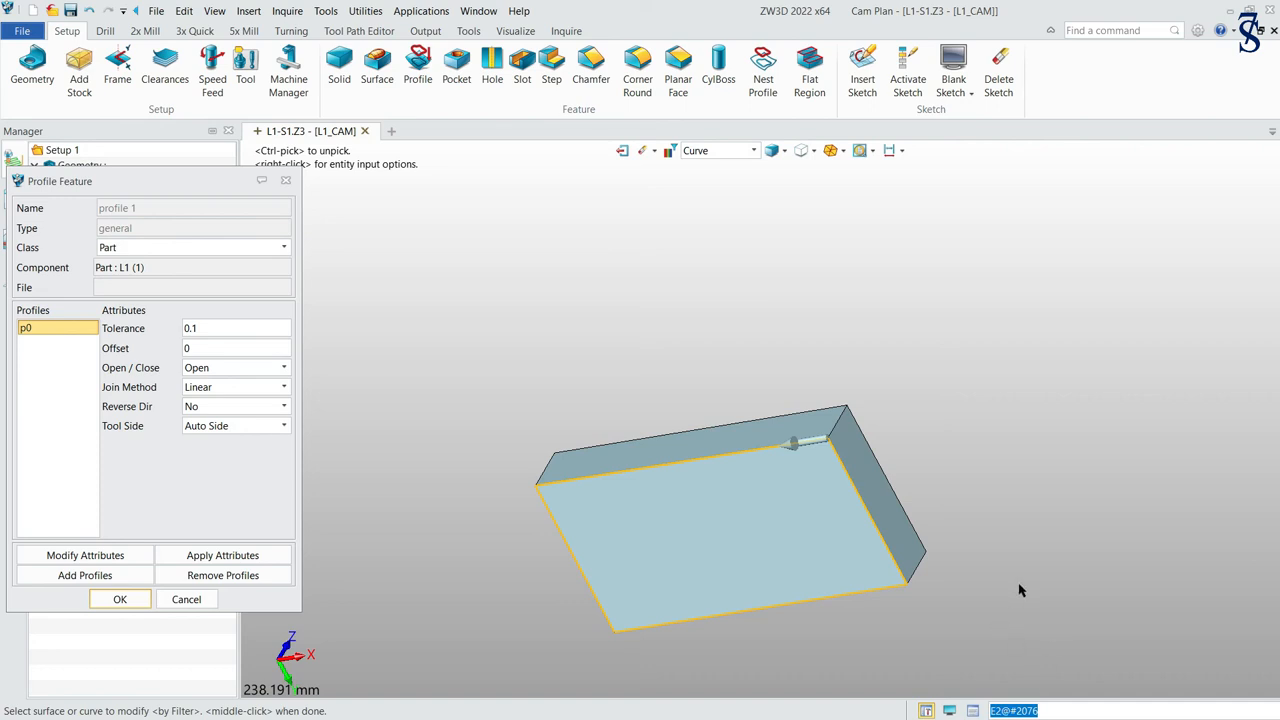
pyautogui.middleClick(1018, 378)
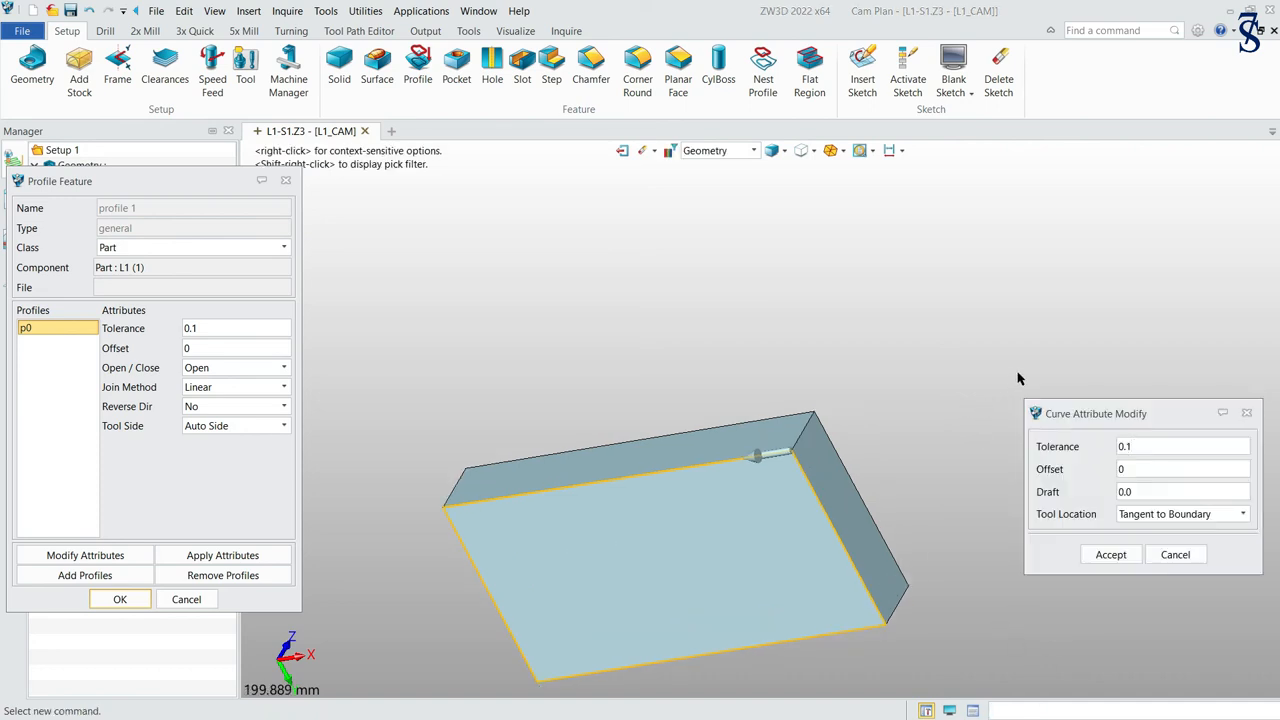
pyautogui.moveTo(1140, 412); pyautogui.dragTo(1058, 366)
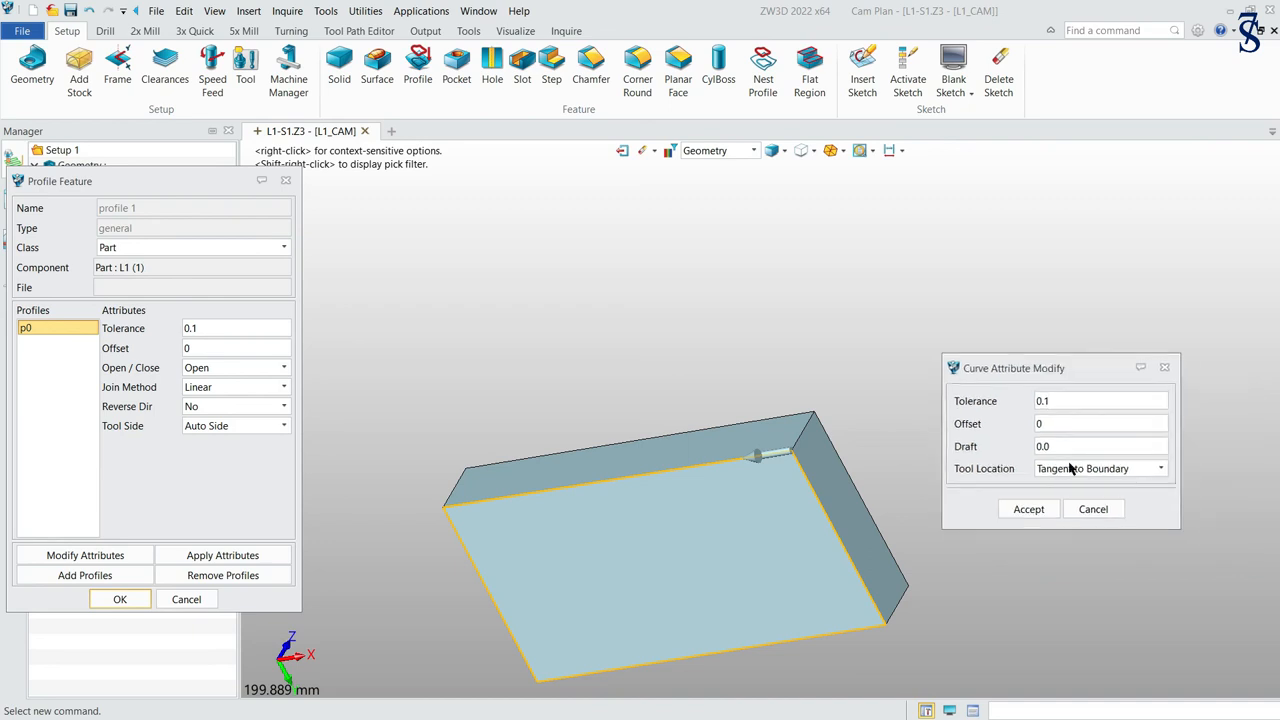
pyautogui.press('Tab')
pyautogui.click(1160, 468)
pyautogui.click(1095, 485)
pyautogui.click(1030, 510)
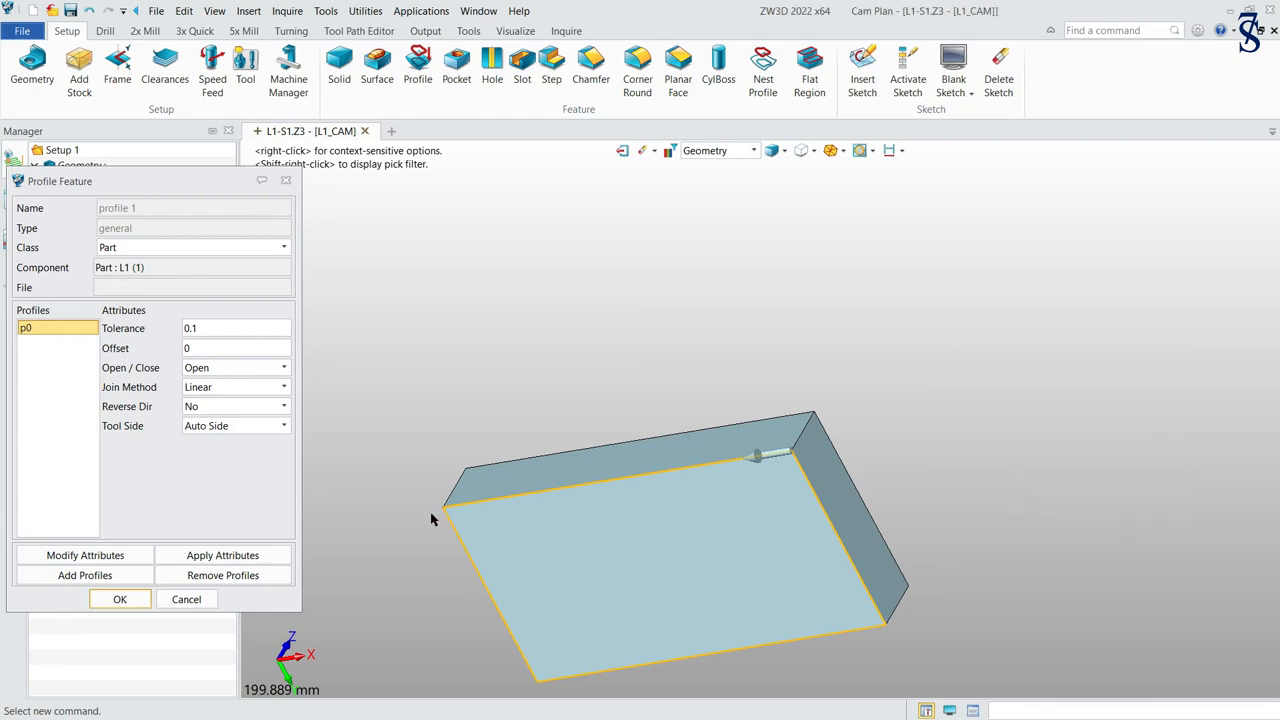
pyautogui.click(120, 599)
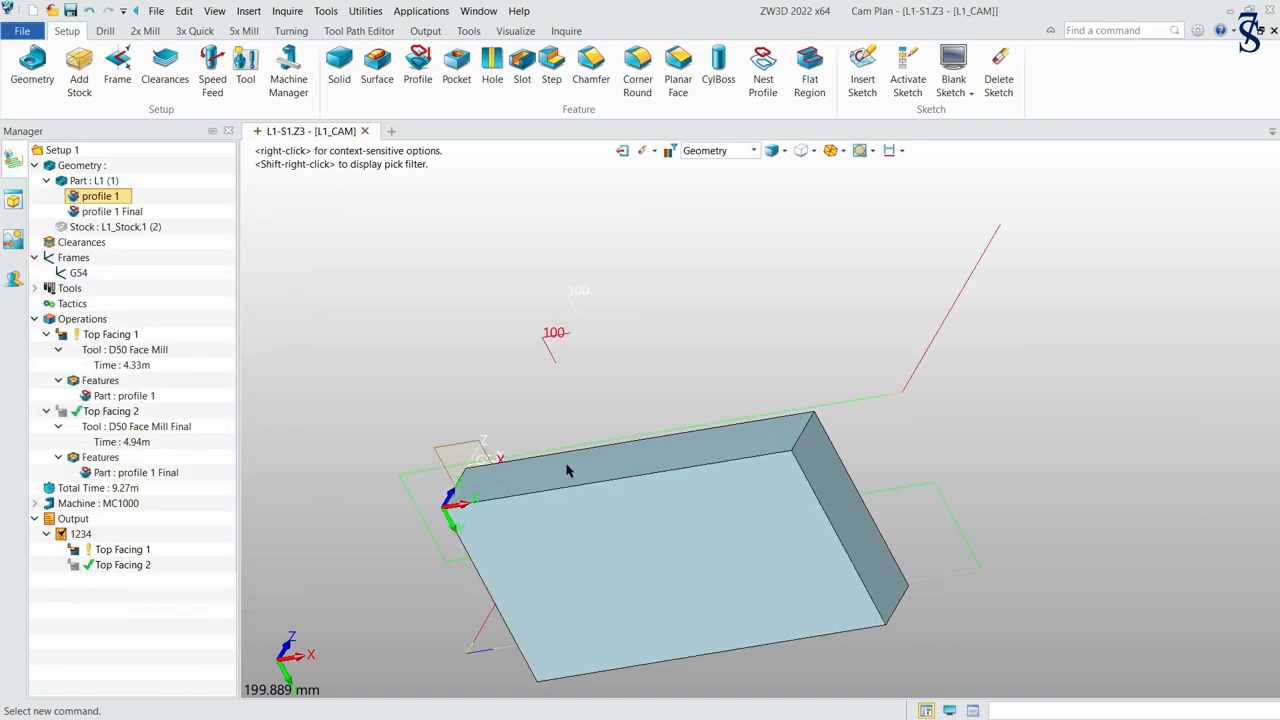
# - Recalculate the Top Facing 1 tool path with the modified profile and inspect it from above the part
pyautogui.moveTo(740, 292); pyautogui.dragTo(720, 383, button='middle')
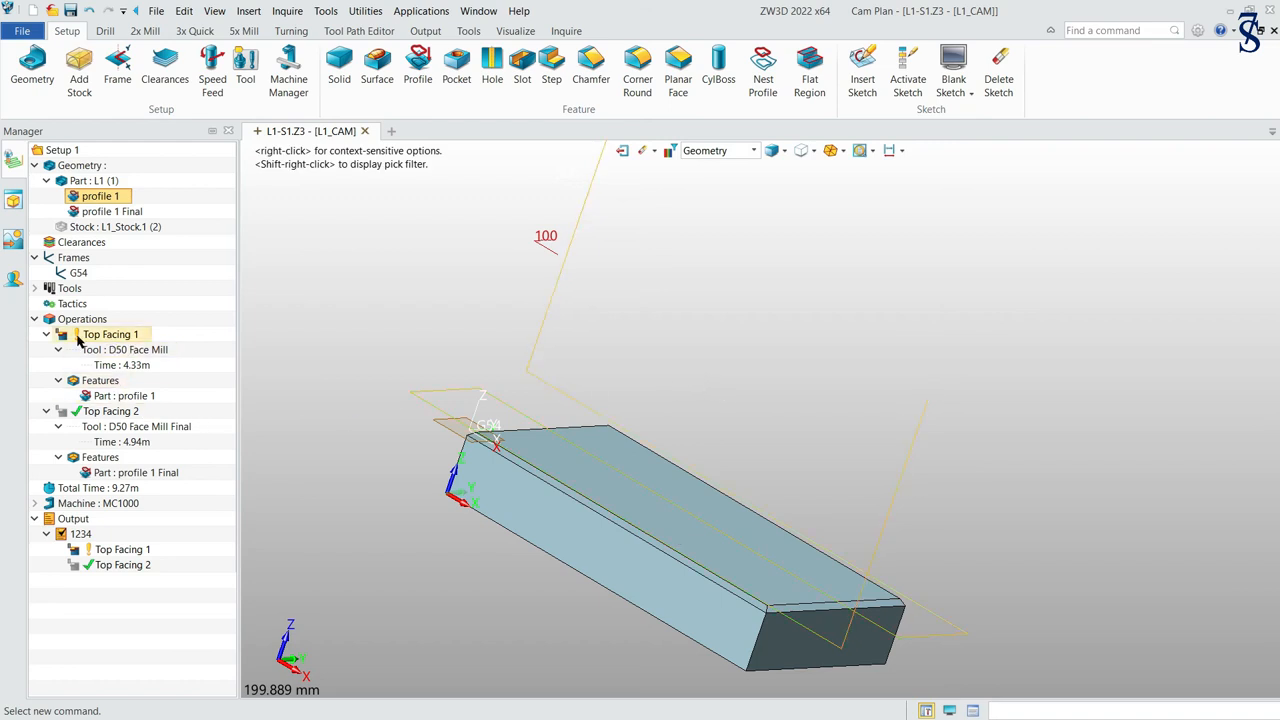
pyautogui.rightClick(135, 336)
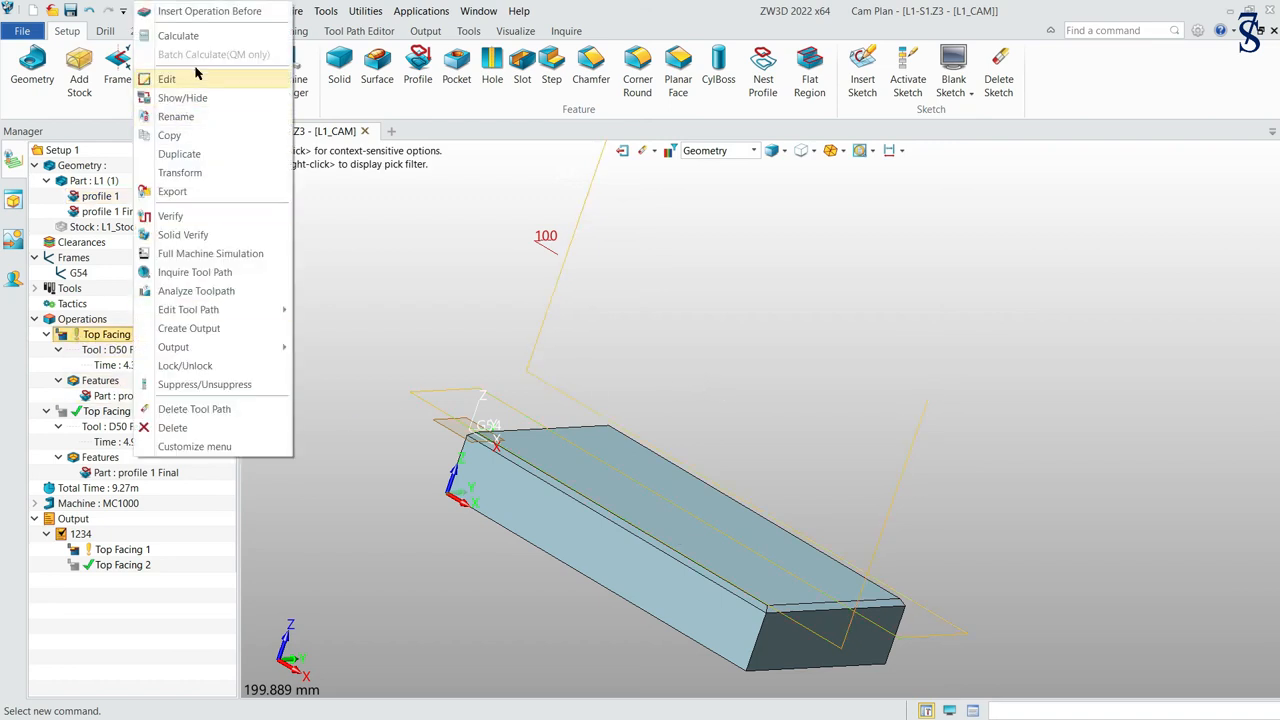
pyautogui.click(218, 40)
pyautogui.moveTo(701, 236); pyautogui.dragTo(686, 274, button='middle')
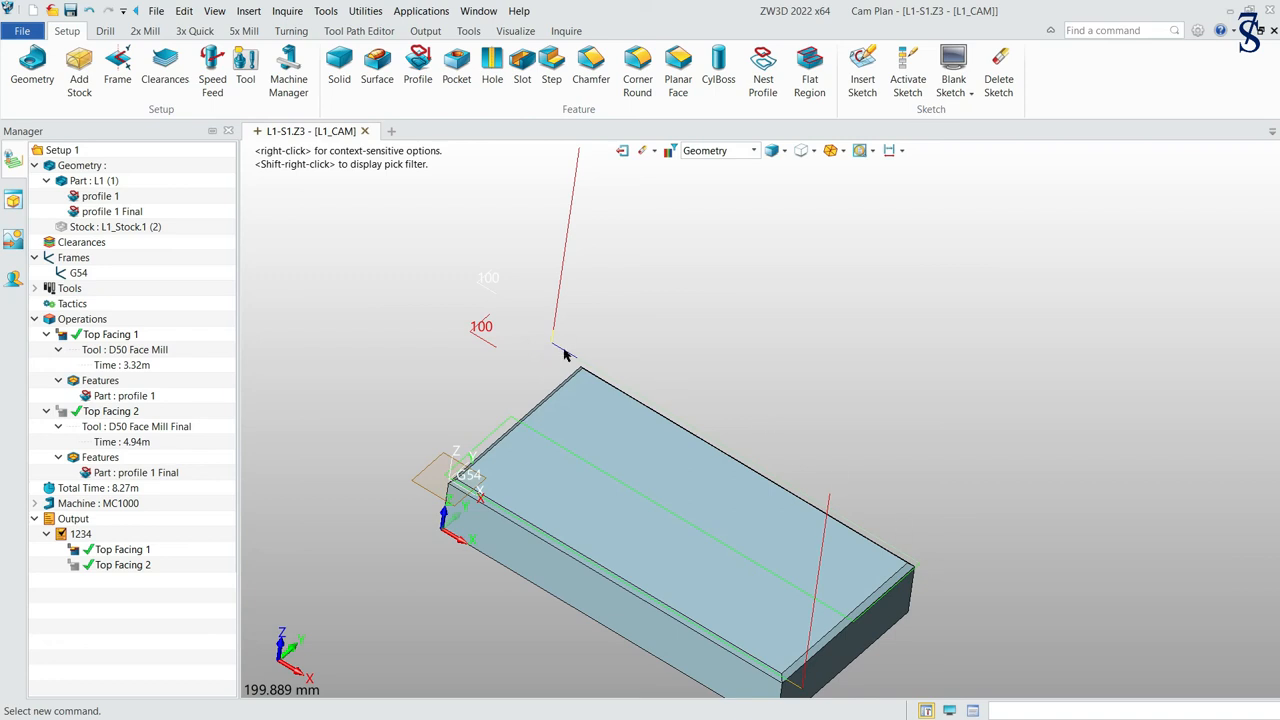
# - Set the engage length of the Top Facing 1 operation to 25 in its link and lead settings
pyautogui.rightClick(102, 334)
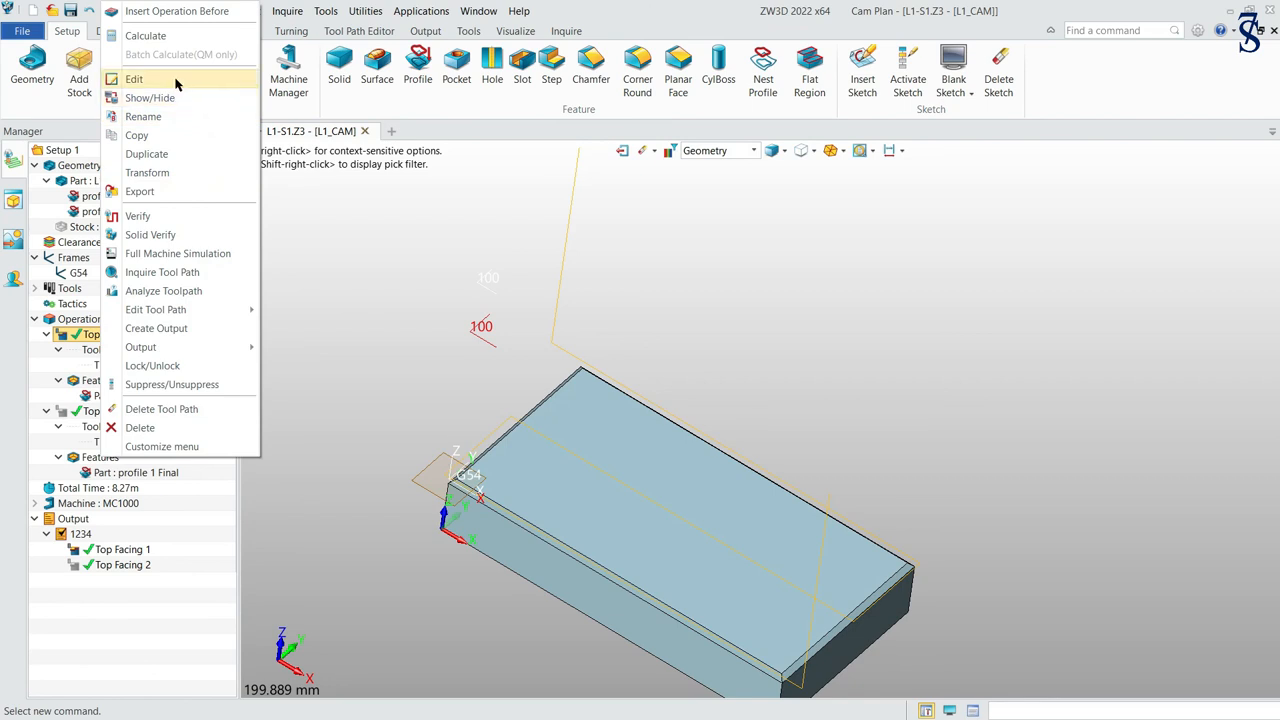
pyautogui.click(136, 80)
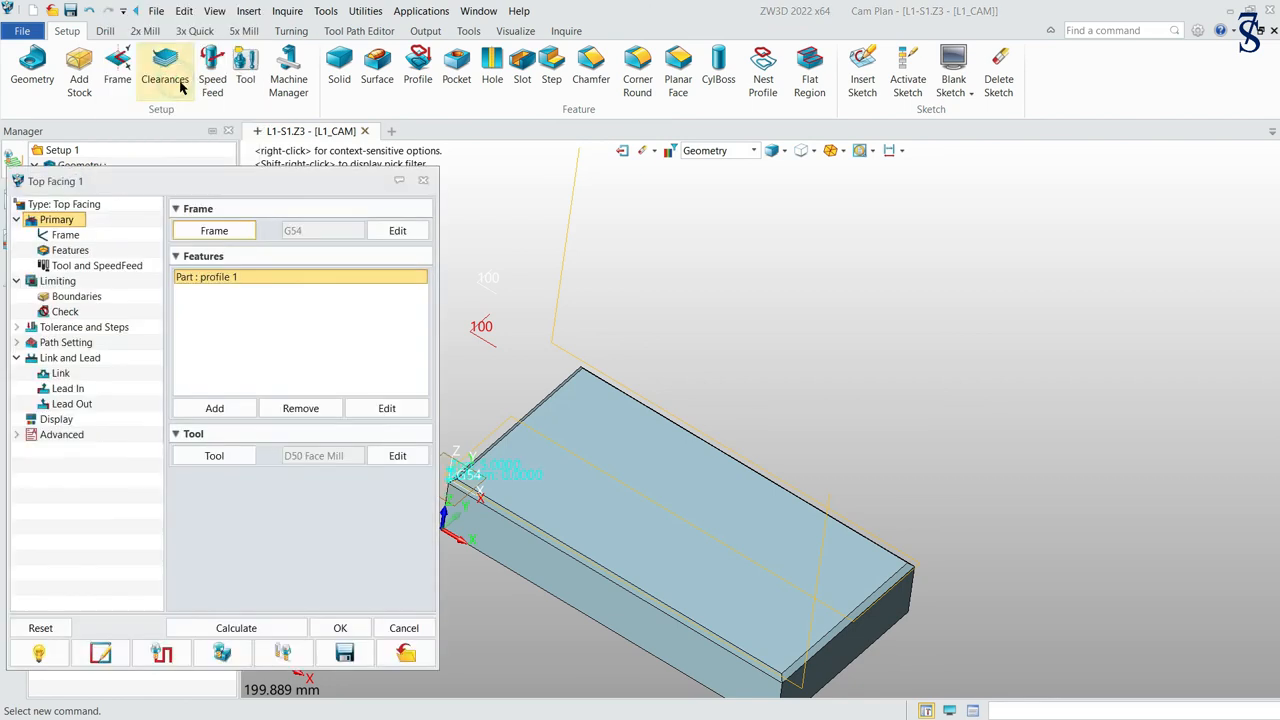
pyautogui.click(66, 357)
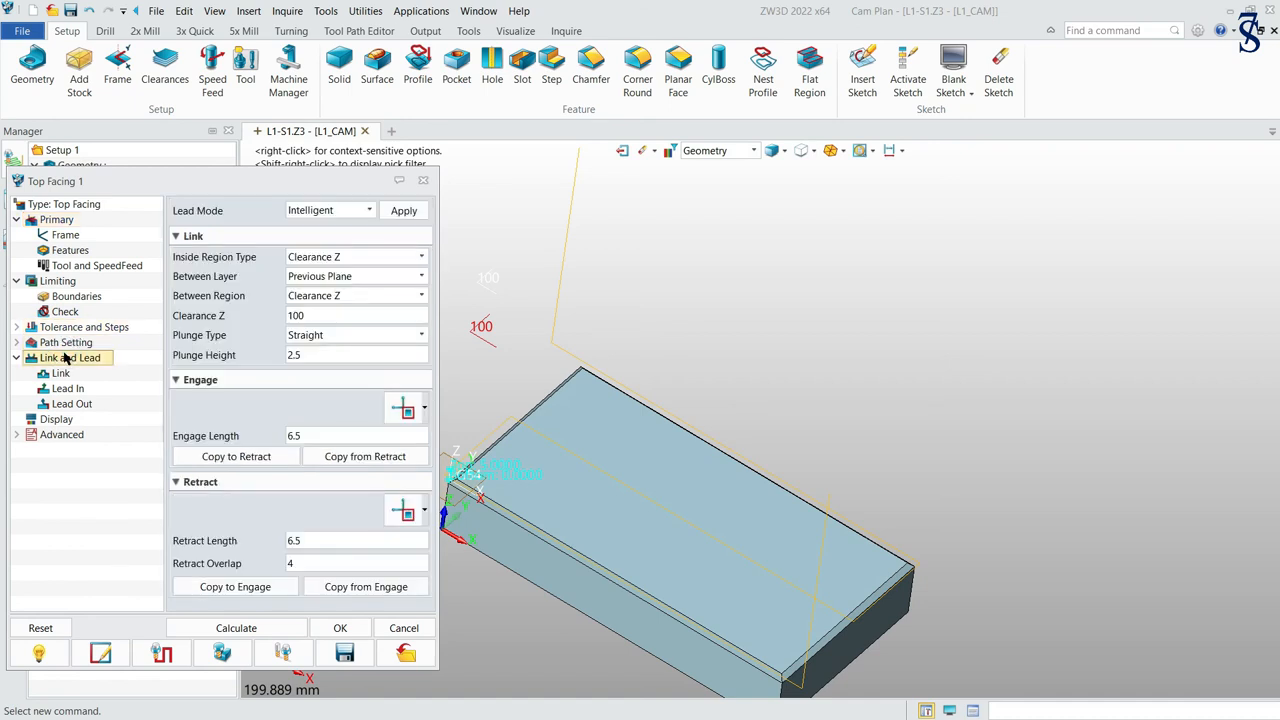
pyautogui.doubleClick(309, 440)
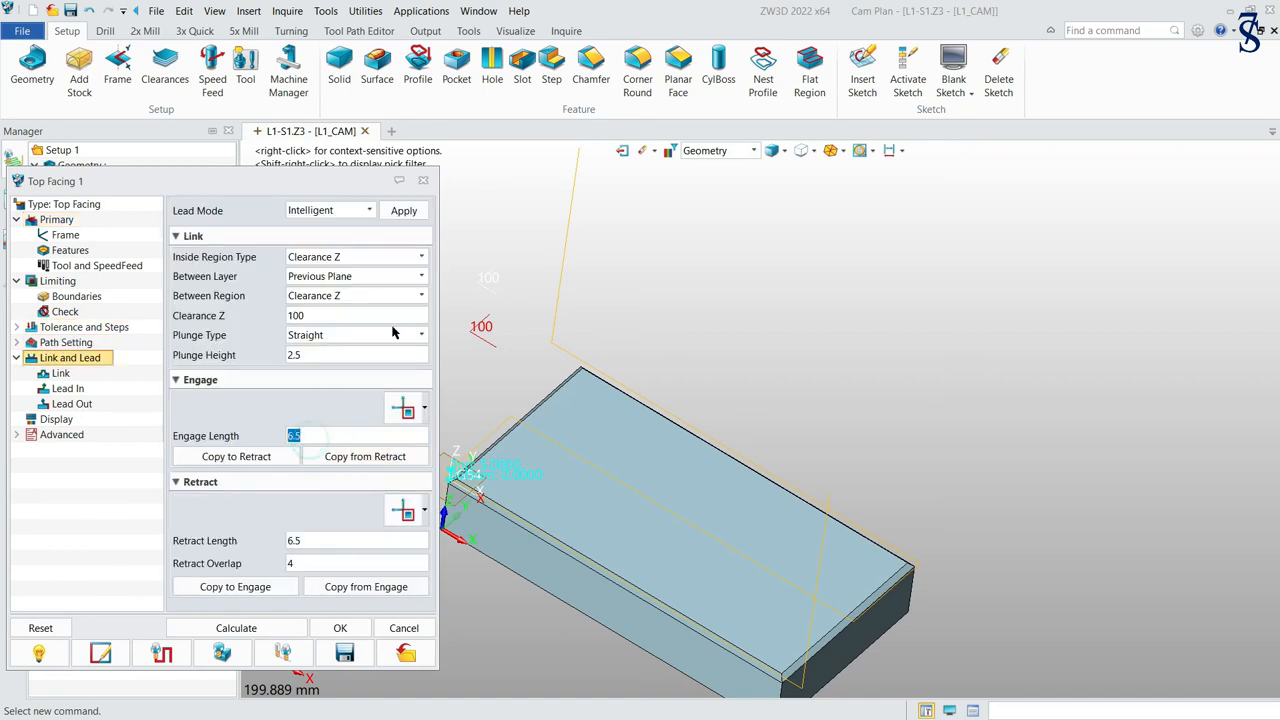
pyautogui.write('25')
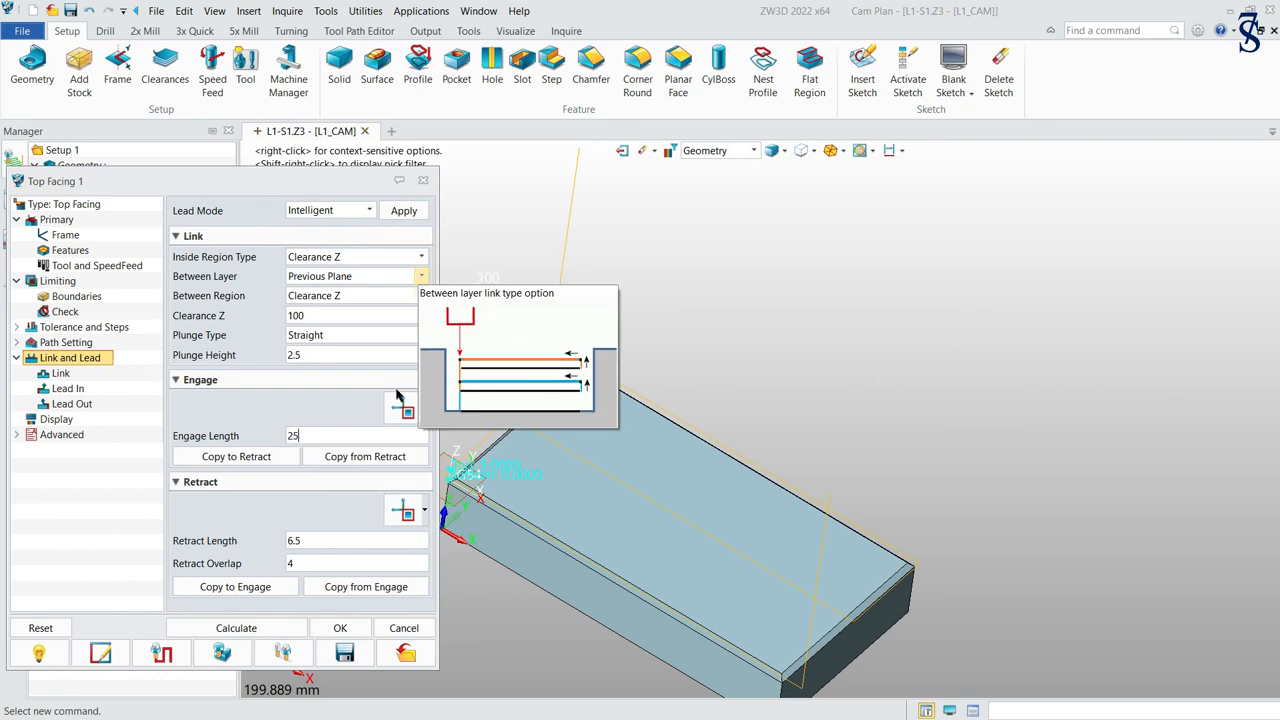
# - Change the Top Facing 1 retract to the type without a retract length and recalculate the tool path
pyautogui.click(424, 514)
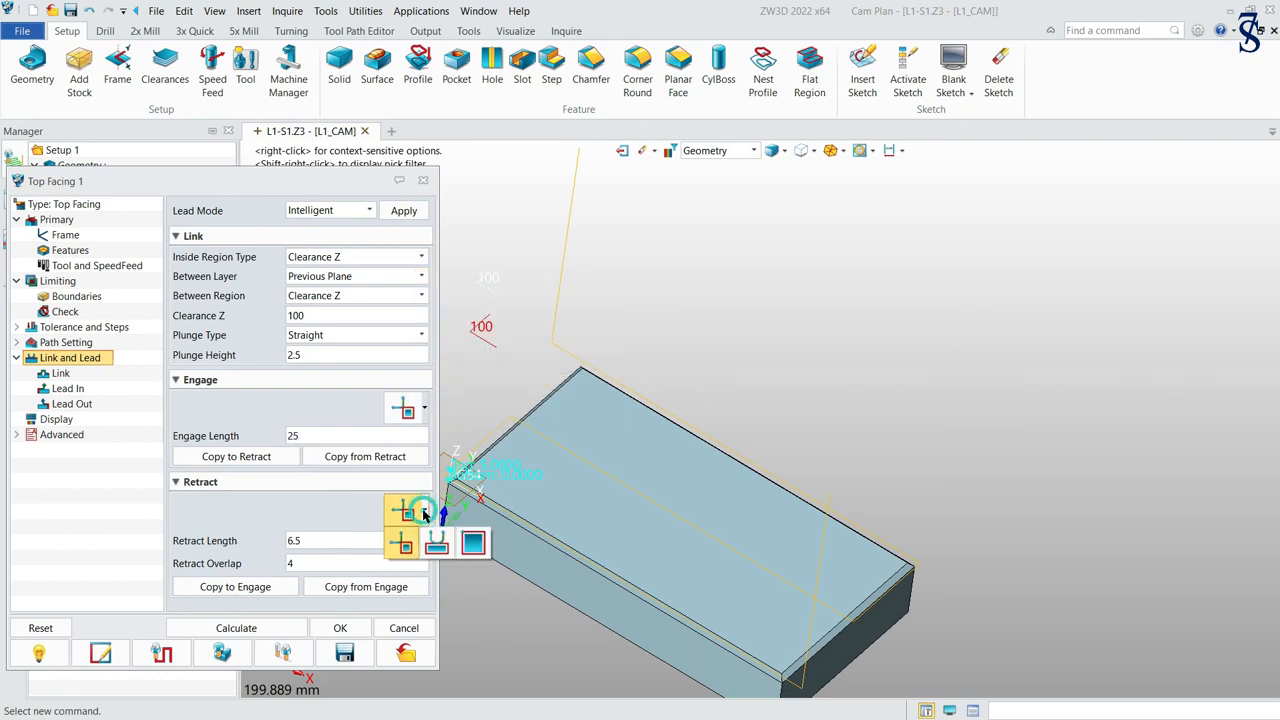
pyautogui.click(478, 539)
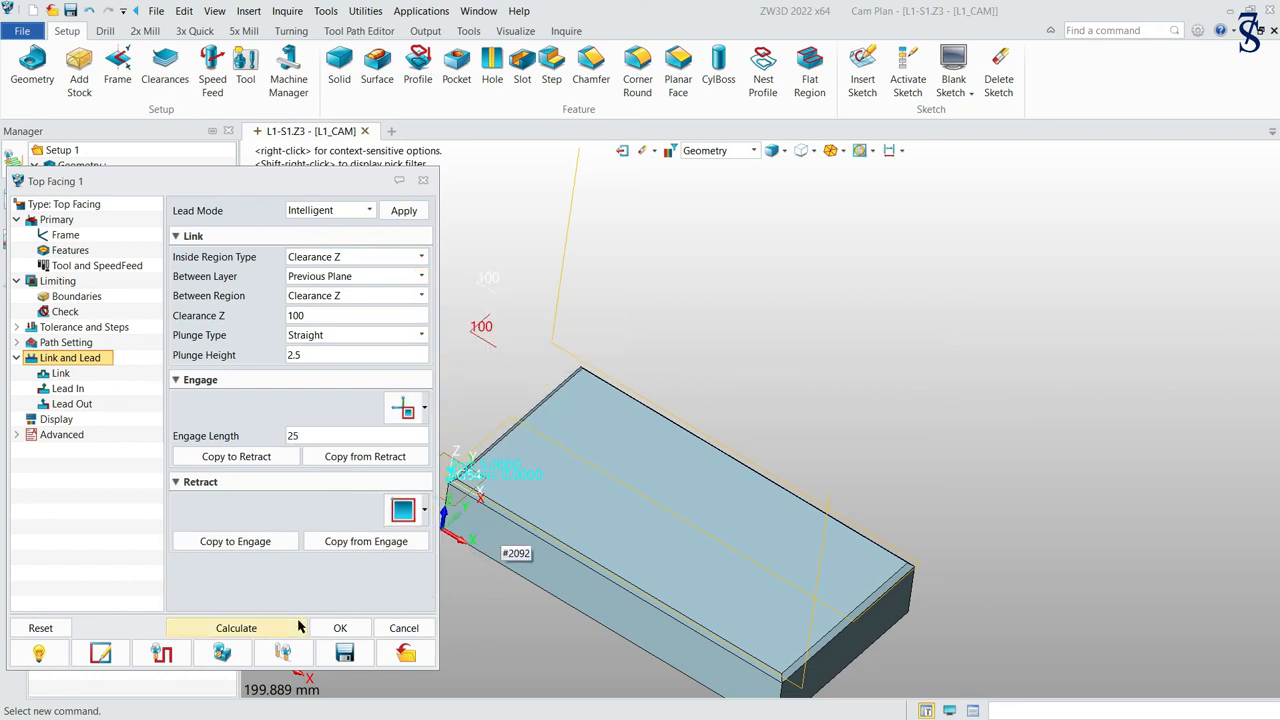
pyautogui.click(236, 628)
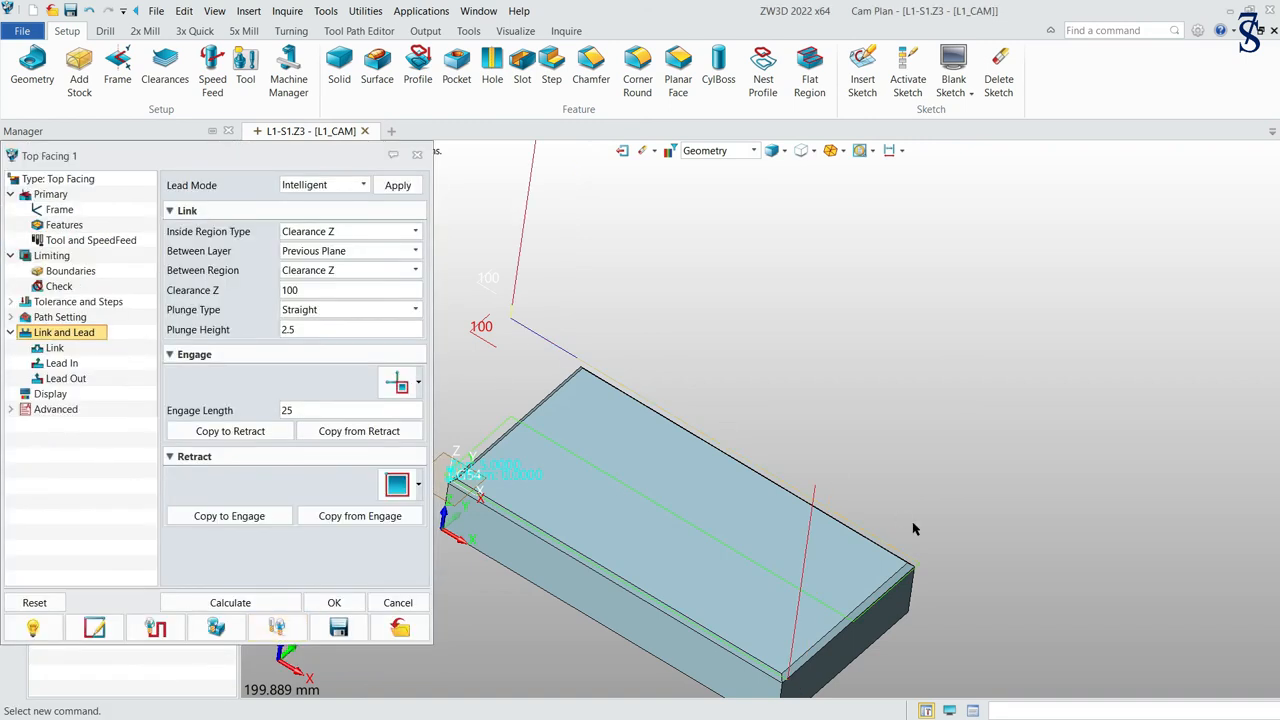
pyautogui.click(333, 604)
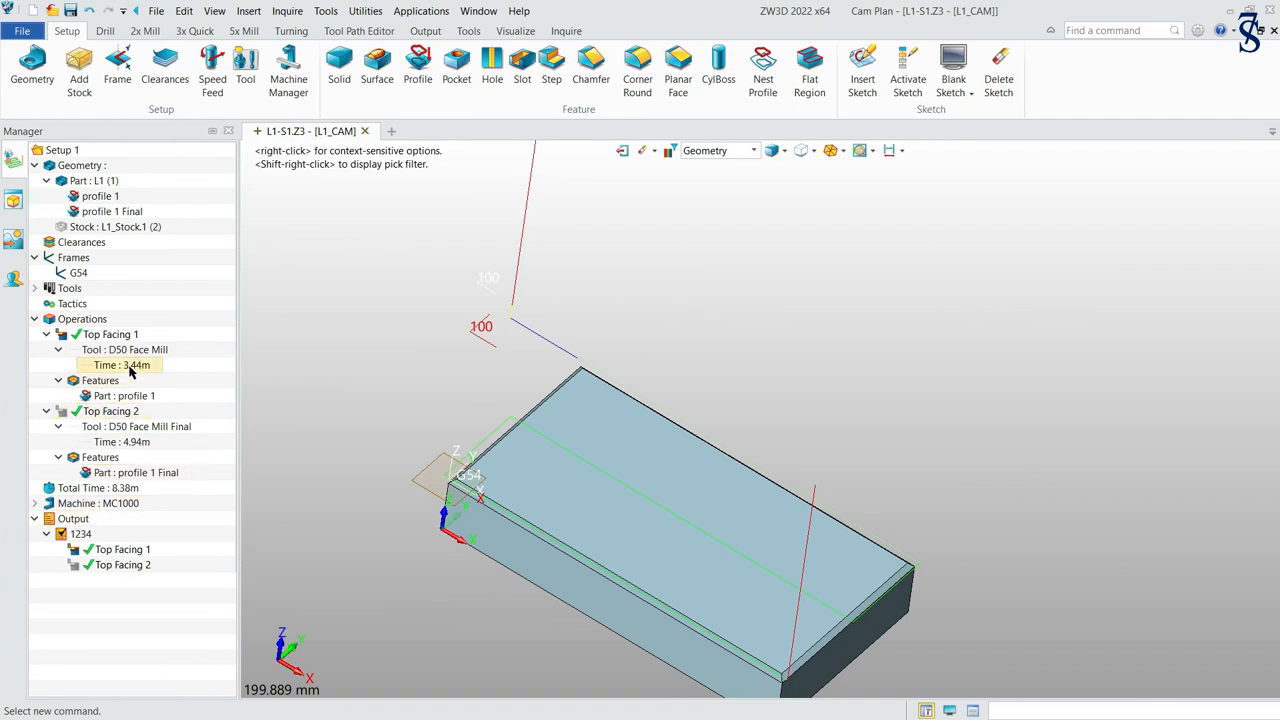
# - Output the NC code for program 1234 and examine the feed rates in blocks N8 to N14
pyautogui.rightClick(80, 533)
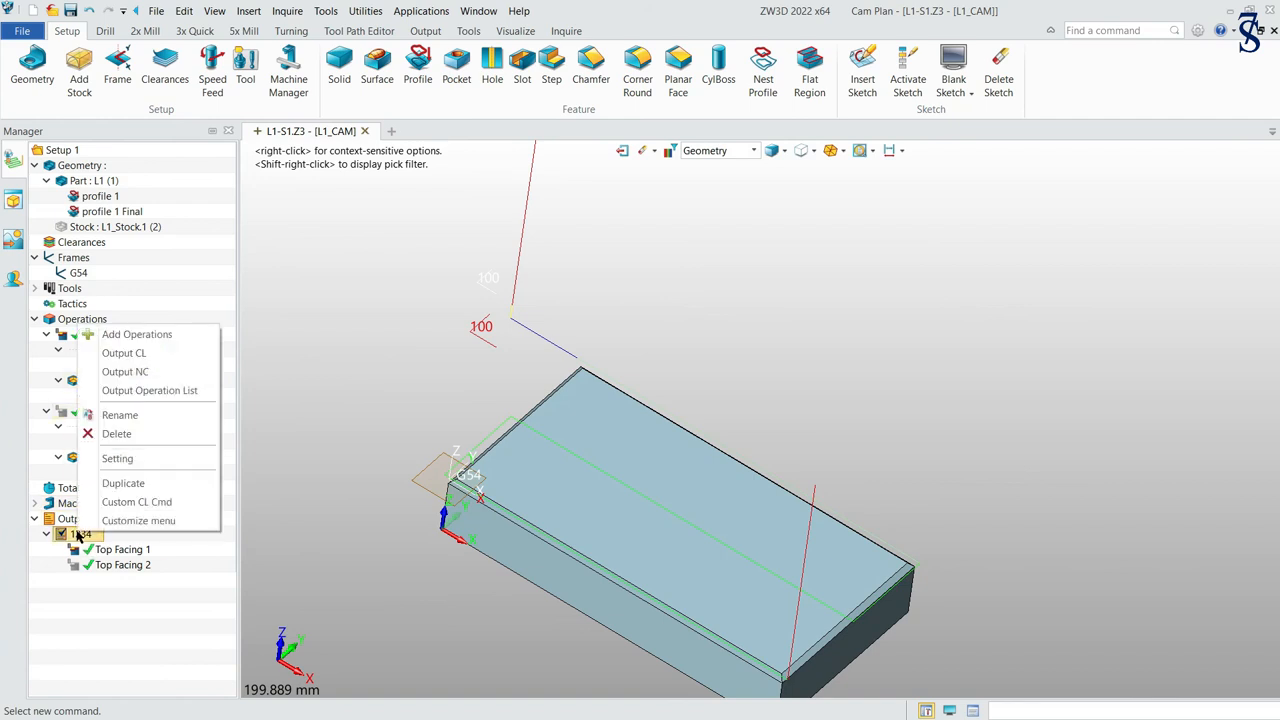
pyautogui.click(156, 373)
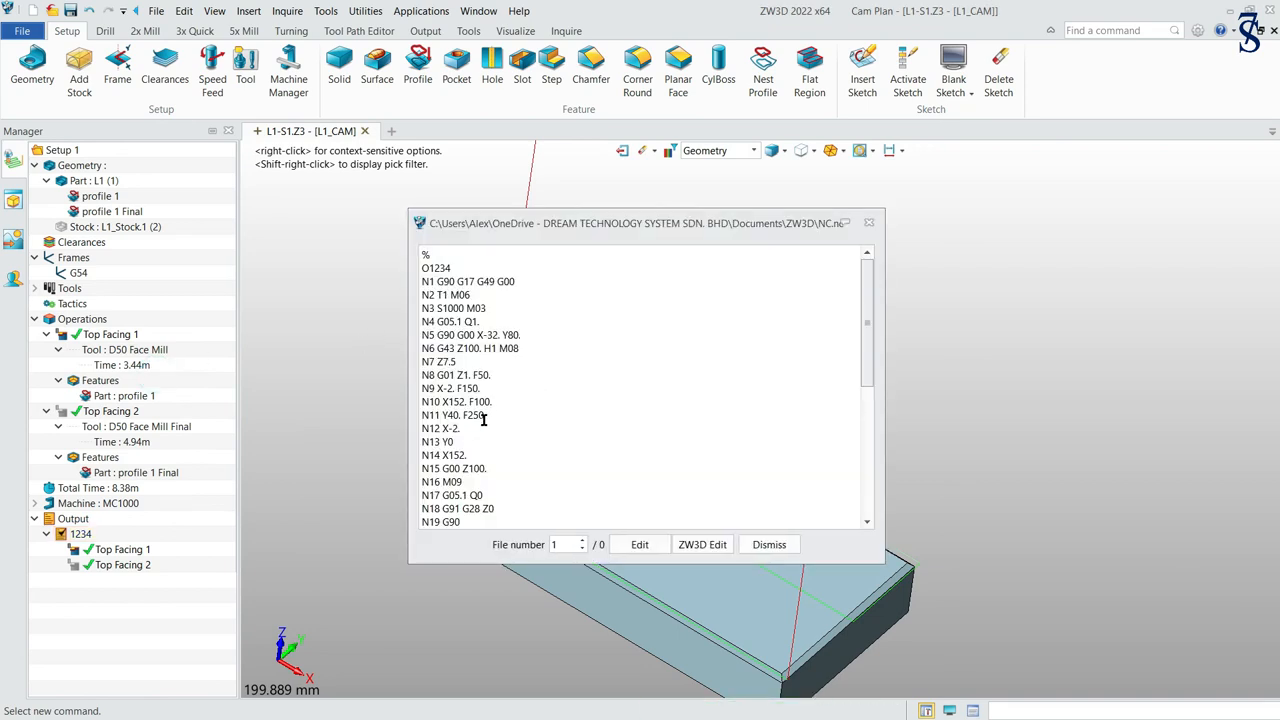
pyautogui.moveTo(479, 455); pyautogui.dragTo(428, 388)
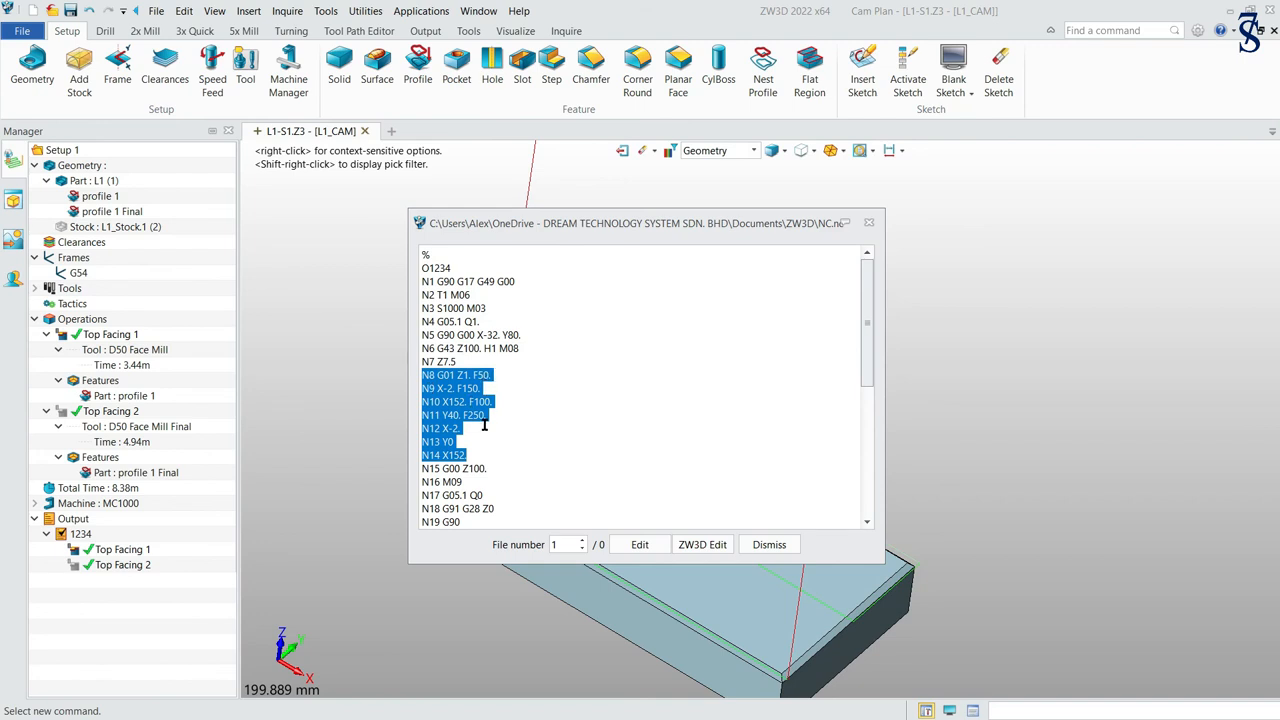
pyautogui.click(868, 222)
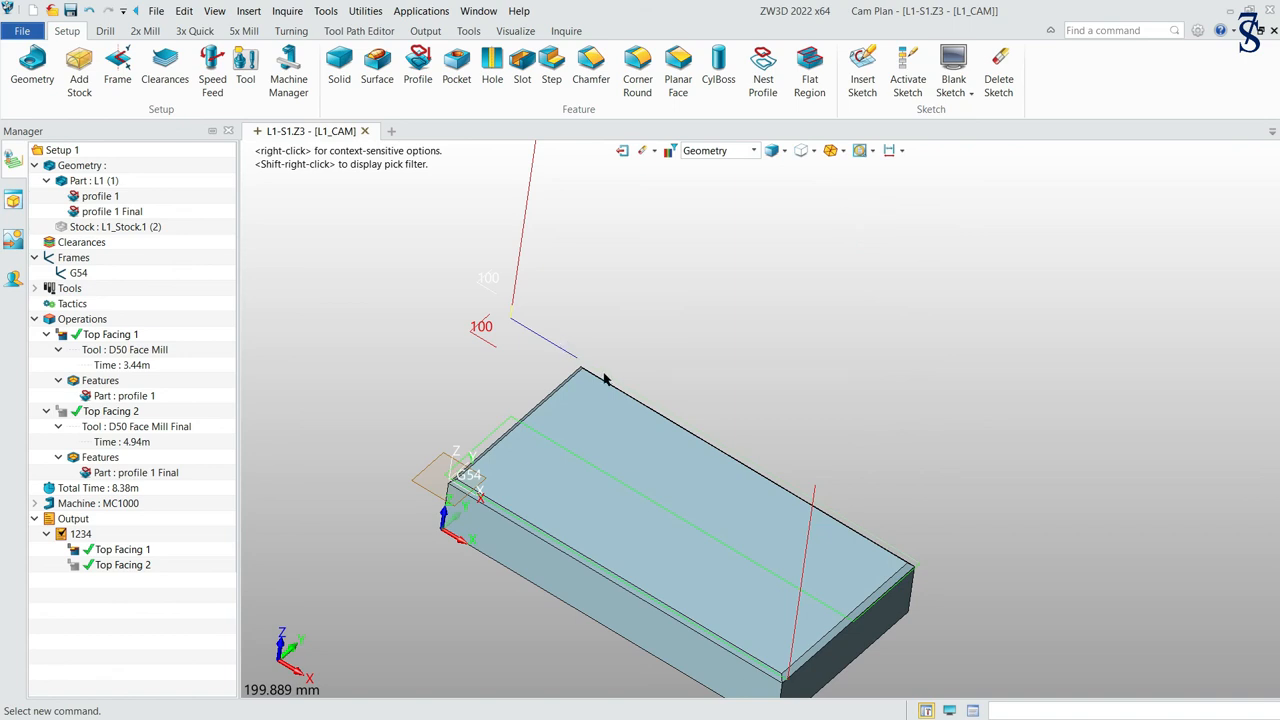
# - Set the Engage and Slotcut feed rates of the Top Facing 1 operation to 100 percent
pyautogui.click(116, 336)
pyautogui.rightClick(118, 340)
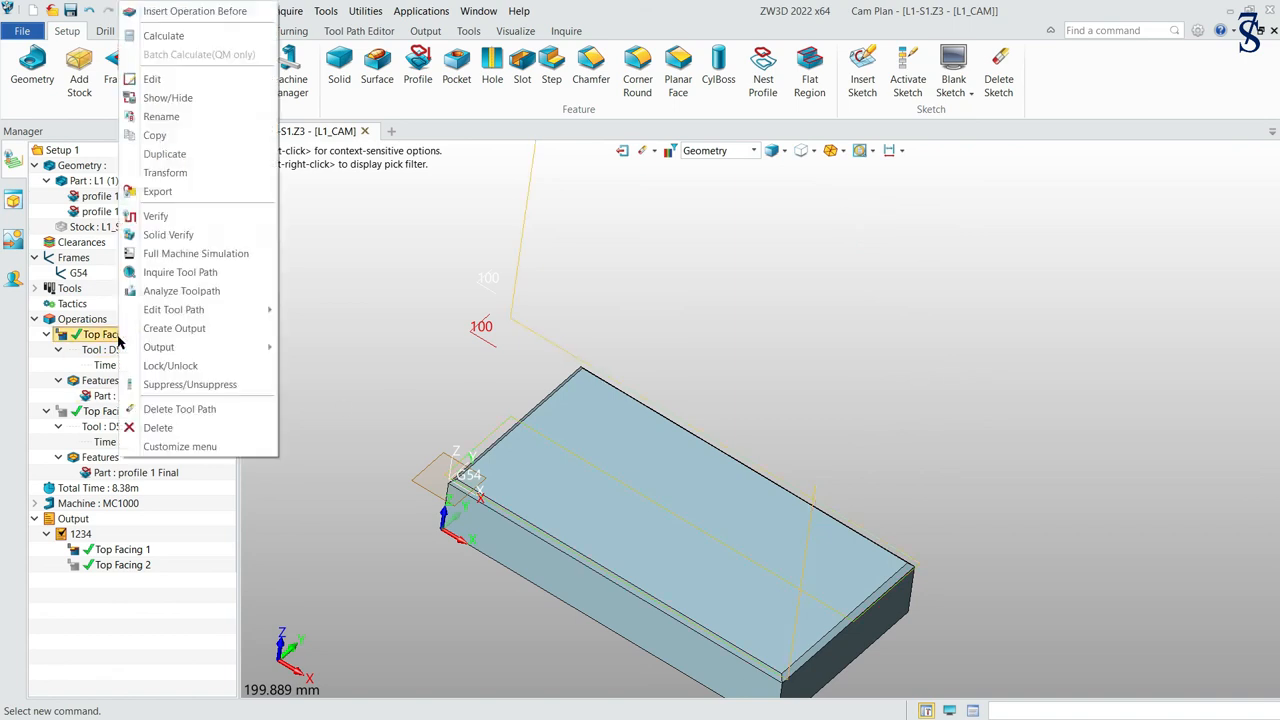
pyautogui.click(185, 84)
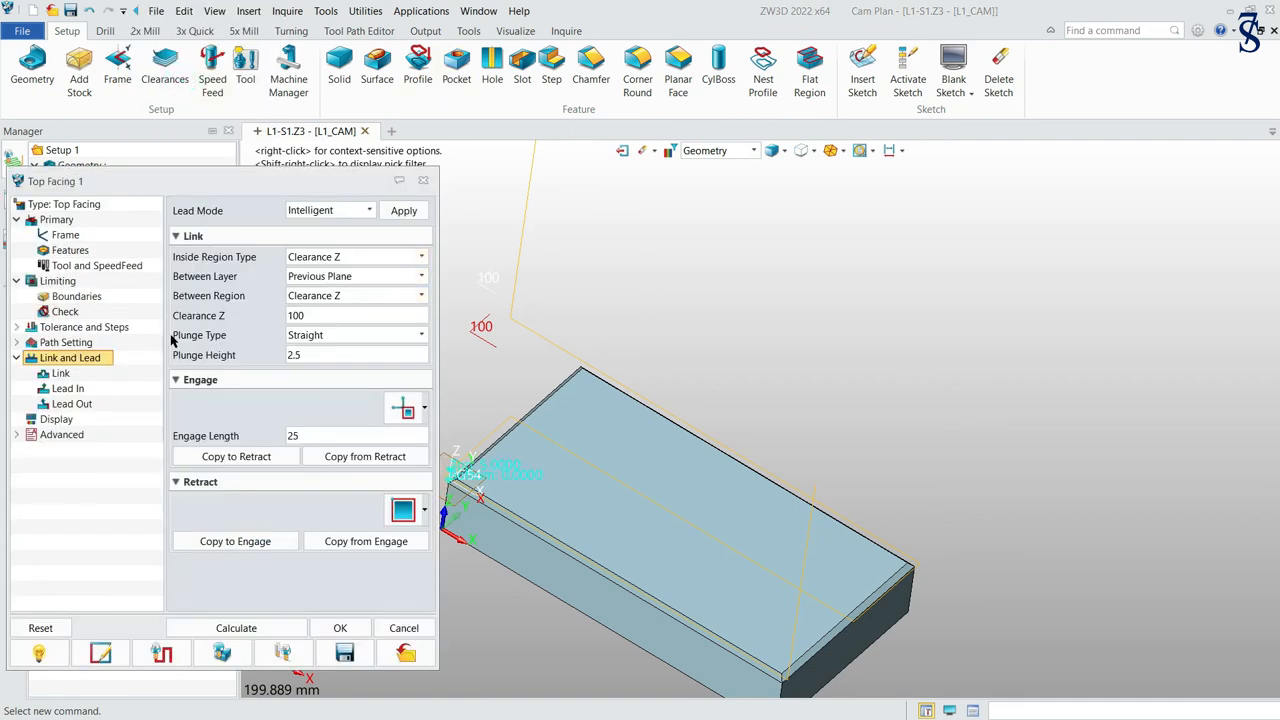
pyautogui.click(72, 268)
pyautogui.click(215, 280)
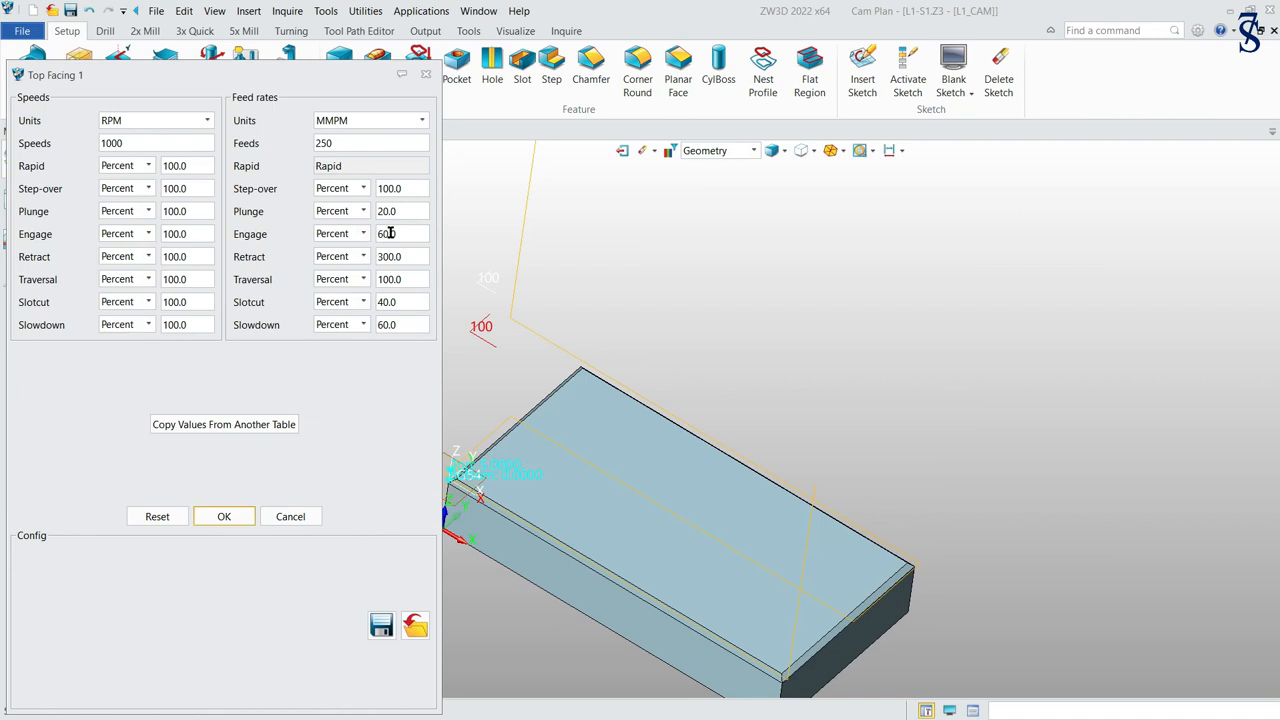
pyautogui.doubleClick(402, 234)
pyautogui.write('1')
pyautogui.doubleClick(402, 301)
pyautogui.write('1')
pyautogui.click(220, 517)
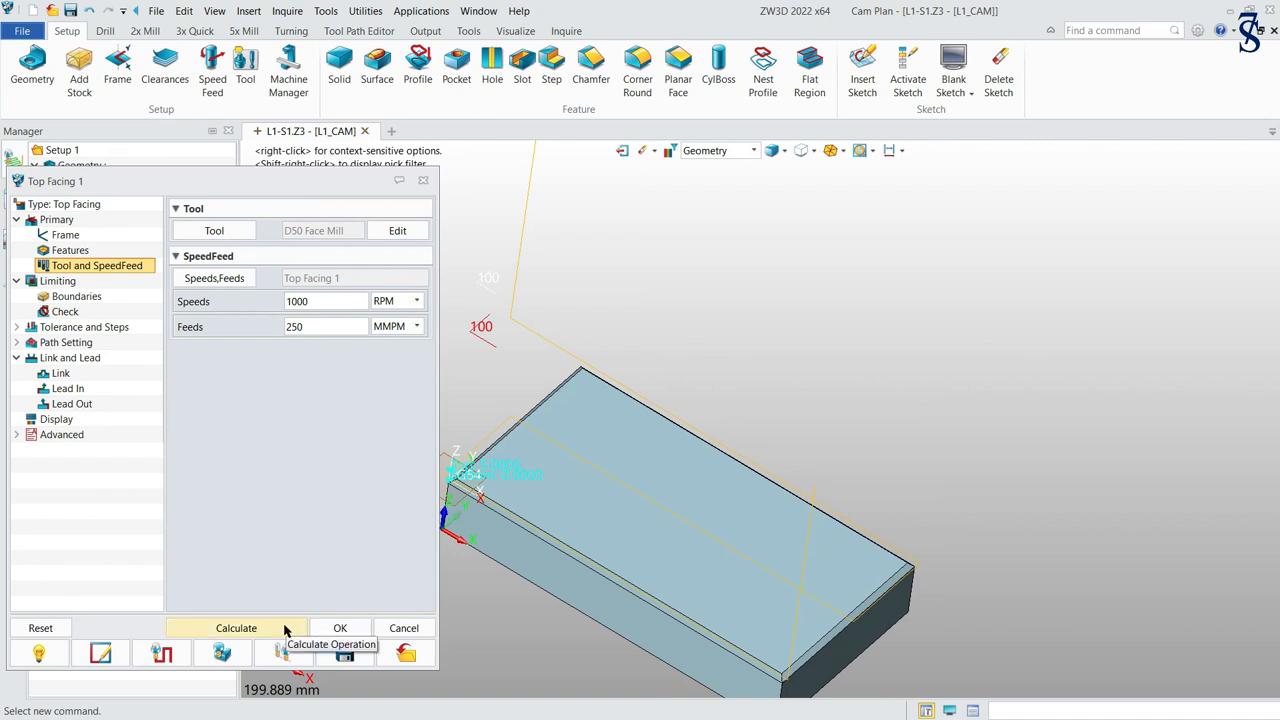
# - Recalculate the Top Facing 1 operation with the new feed rates and accept its settings
pyautogui.moveTo(306, 180); pyautogui.dragTo(424, 168)
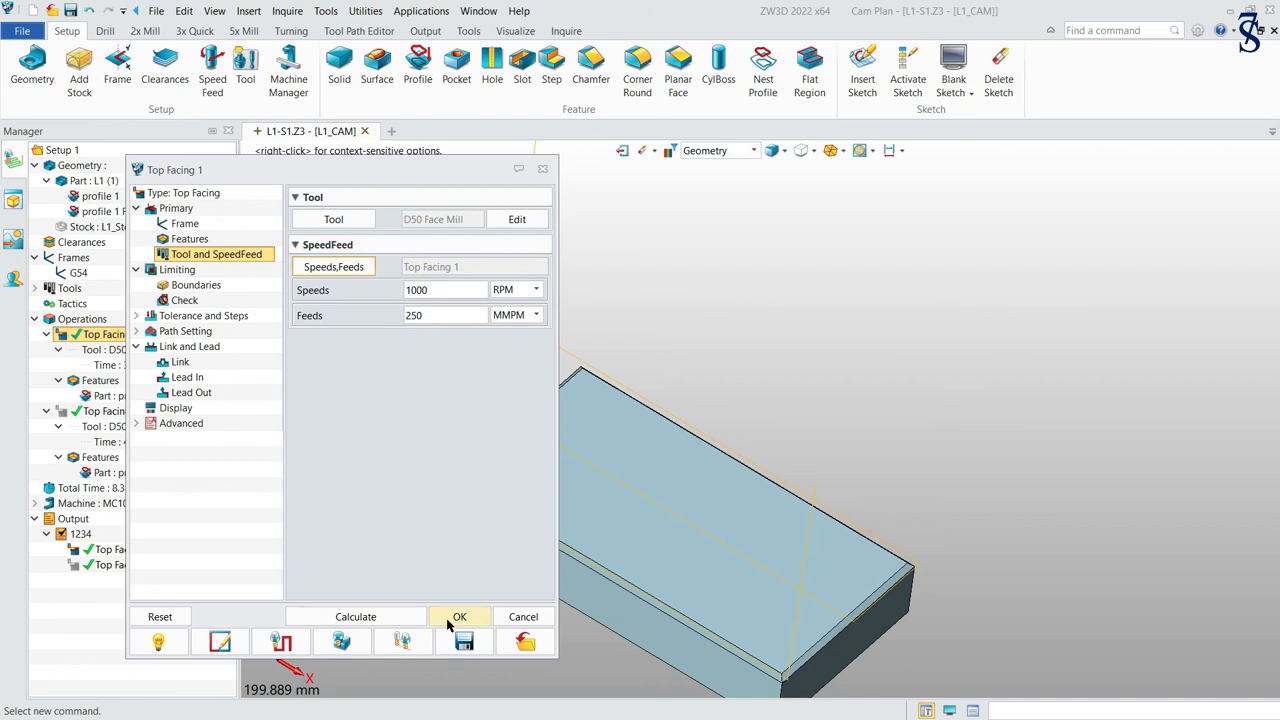
pyautogui.click(406, 617)
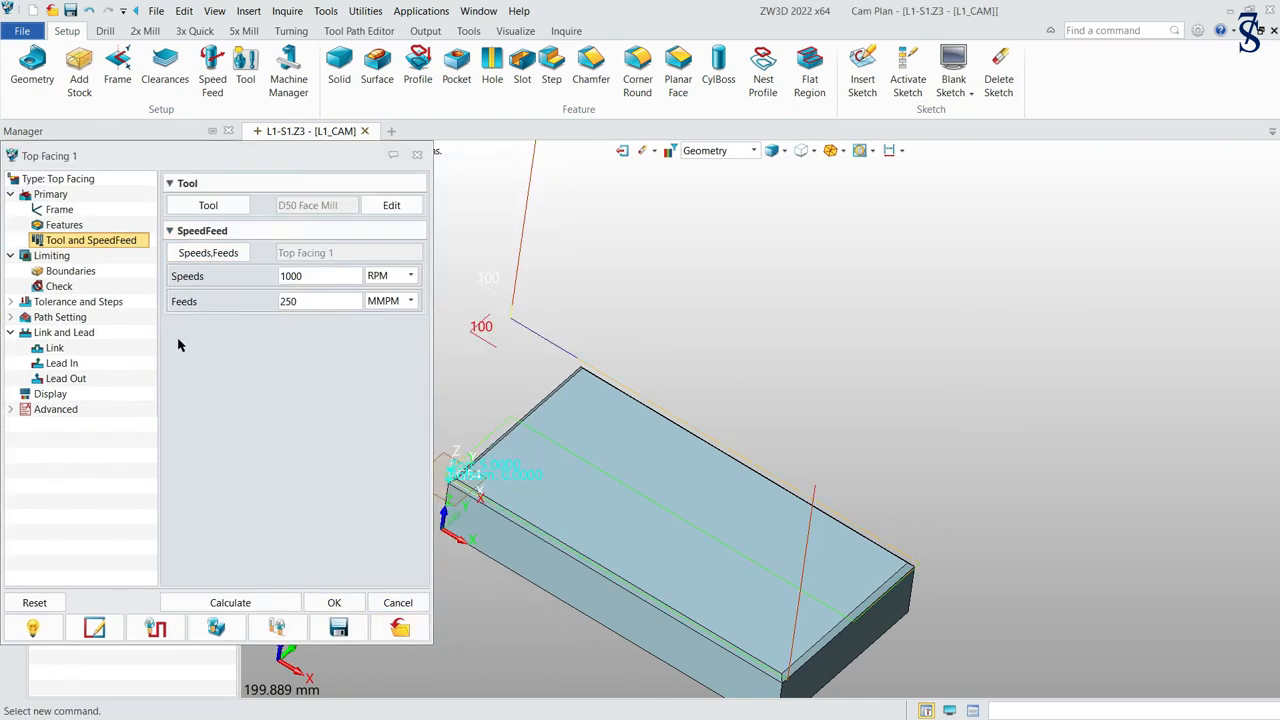
pyautogui.click(334, 602)
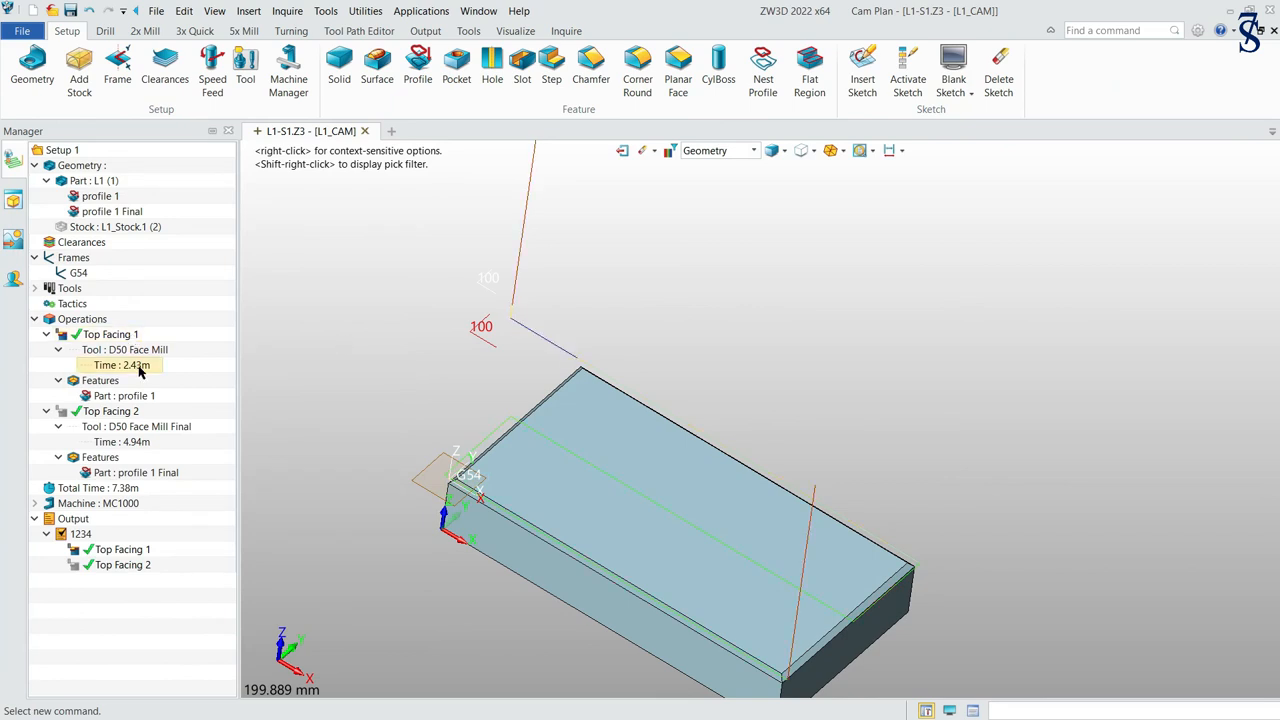
# - Output the NC code for program 1234 again and check the feed rates in blocks N9 to N14
pyautogui.rightClick(80, 534)
pyautogui.click(140, 371)
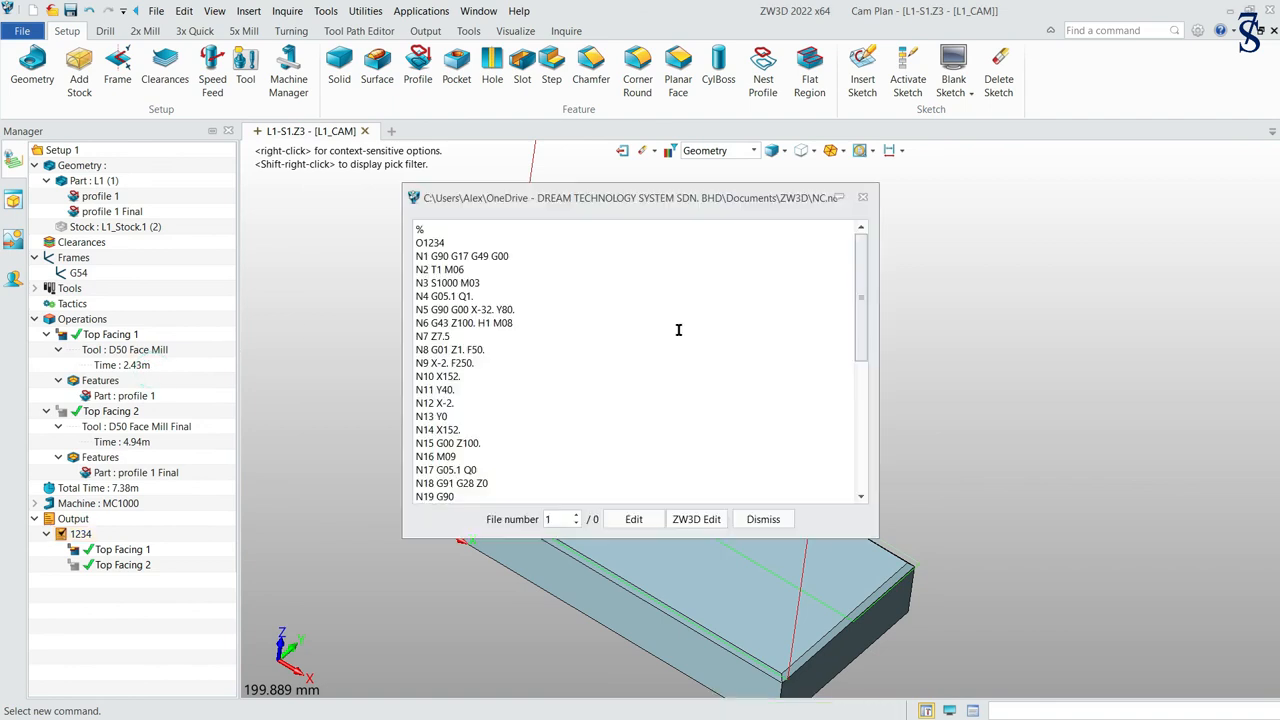
pyautogui.moveTo(477, 433); pyautogui.dragTo(398, 366)
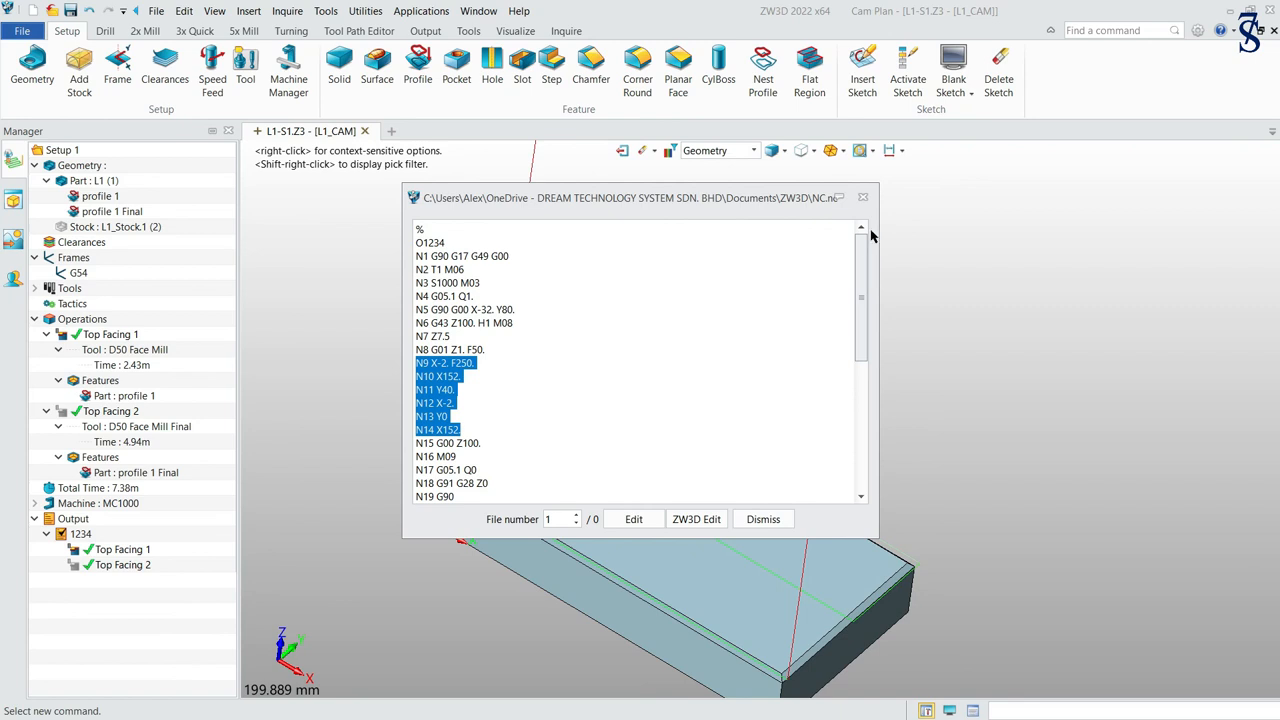
# - Close the NC code listing, hide the Top Facing 1 tool path and show the Top Facing 2 tool path
pyautogui.click(863, 197)
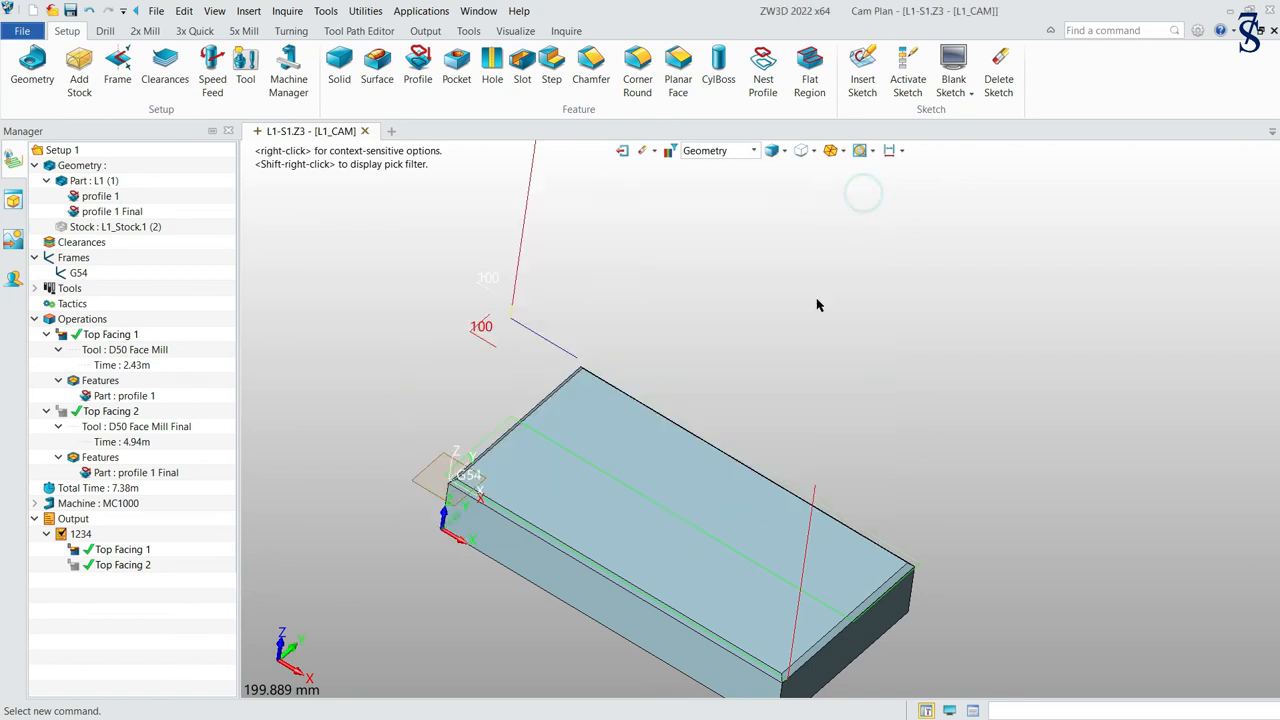
pyautogui.rightClick(116, 334)
pyautogui.click(213, 100)
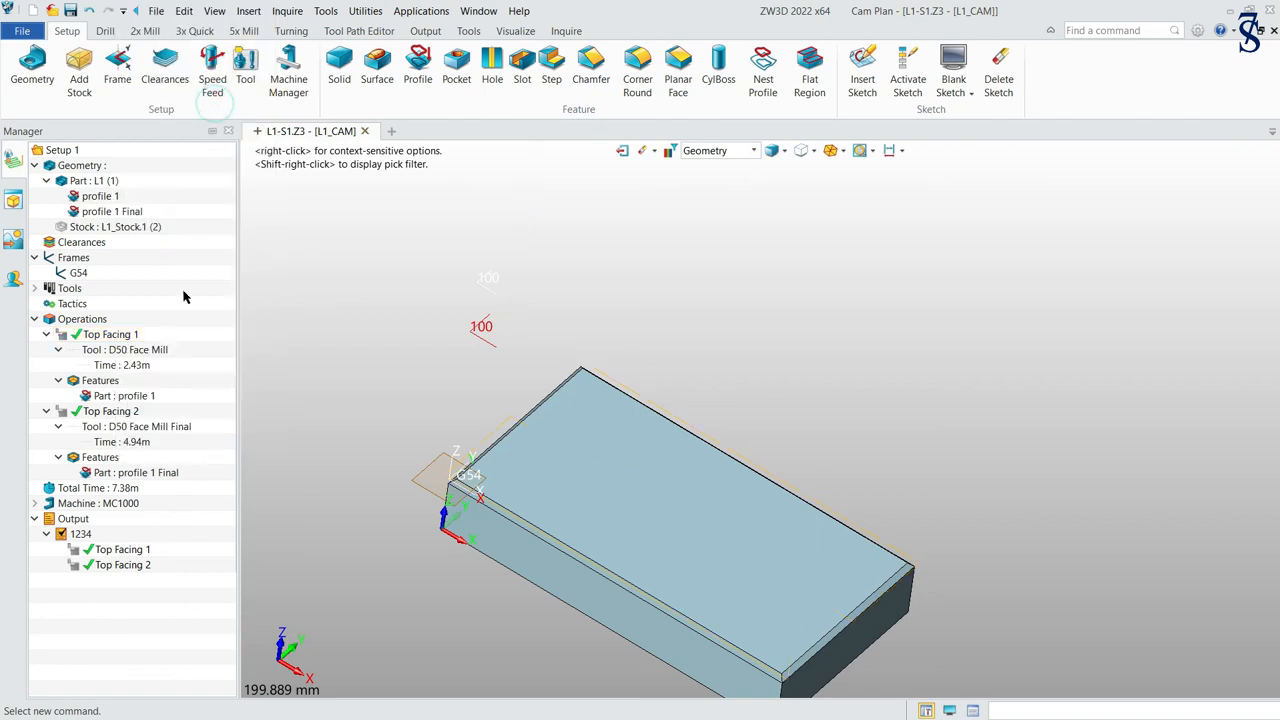
pyautogui.rightClick(106, 415)
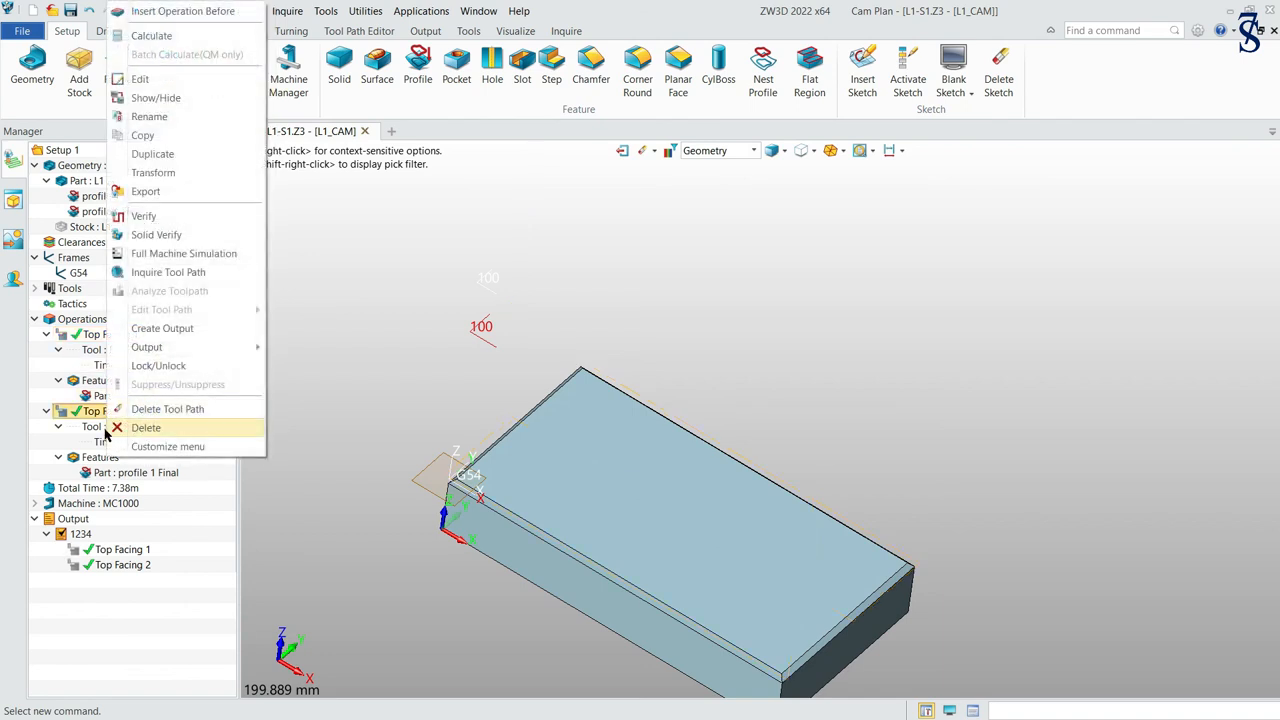
pyautogui.click(328, 422)
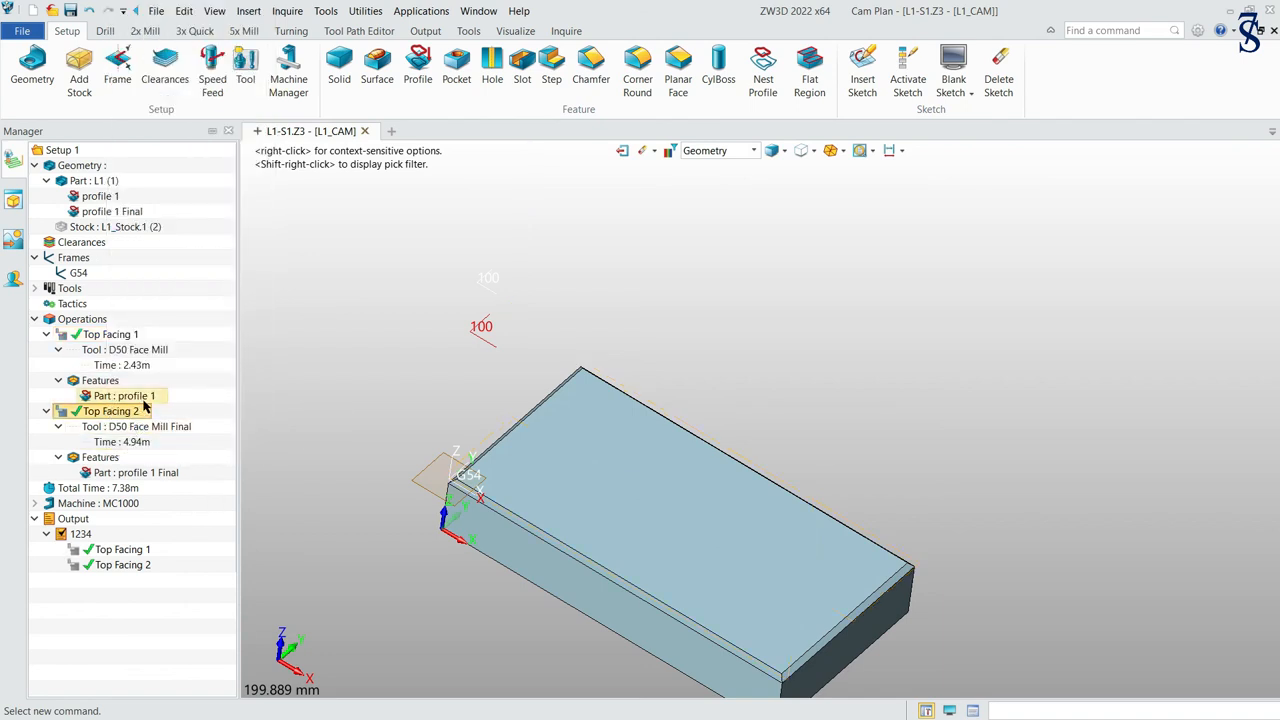
pyautogui.rightClick(145, 411)
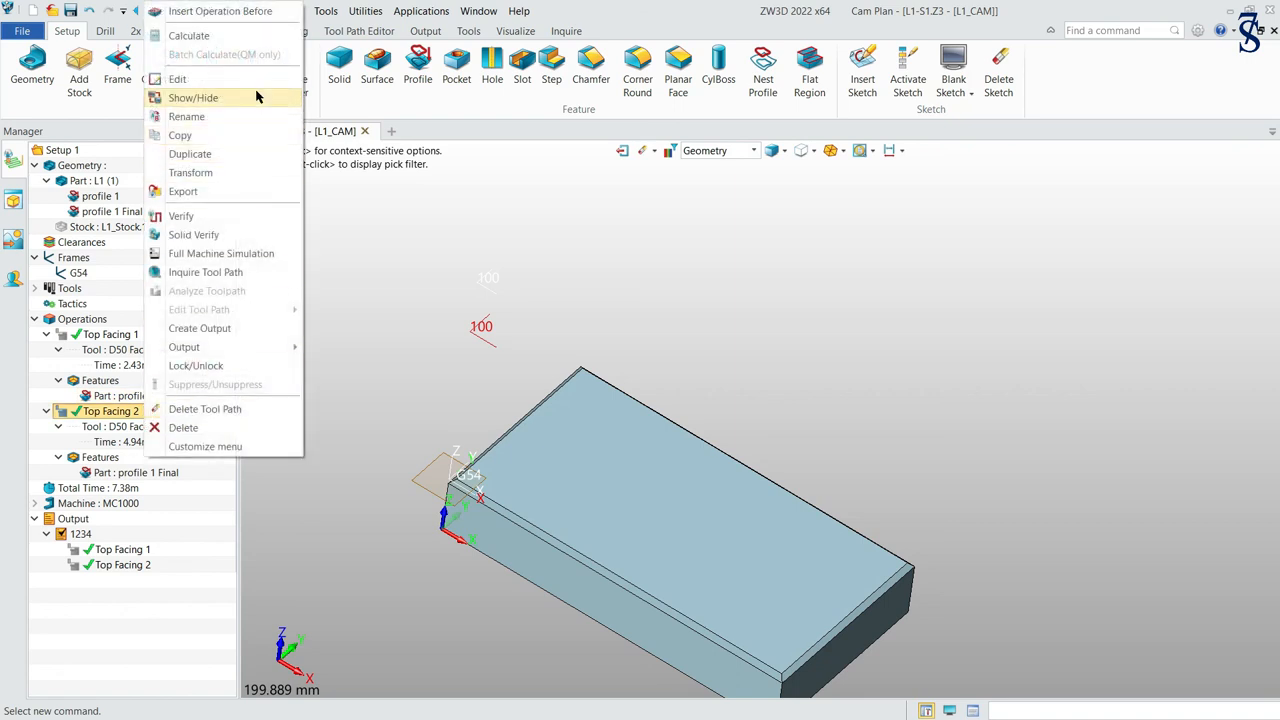
pyautogui.click(251, 99)
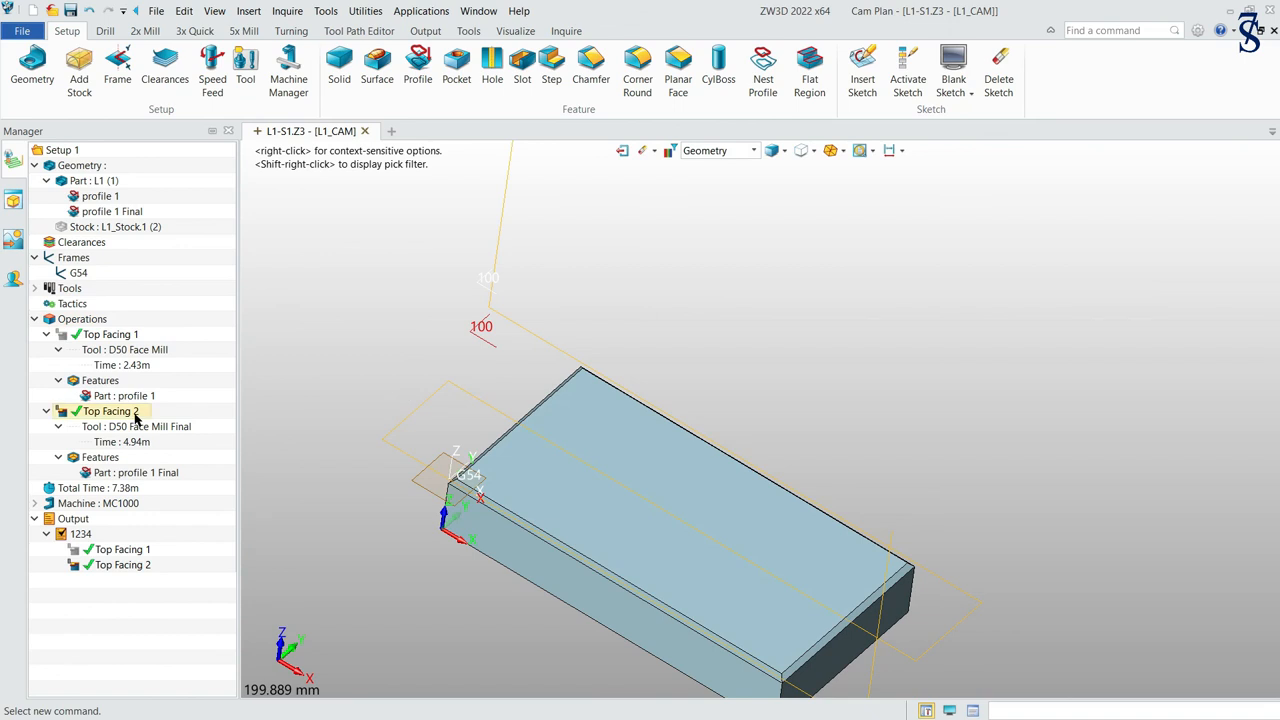
# - Set the Engage and Slotcut feed rates of the Top Facing 2 operation to 100 percent
pyautogui.rightClick(135, 418)
pyautogui.click(185, 84)
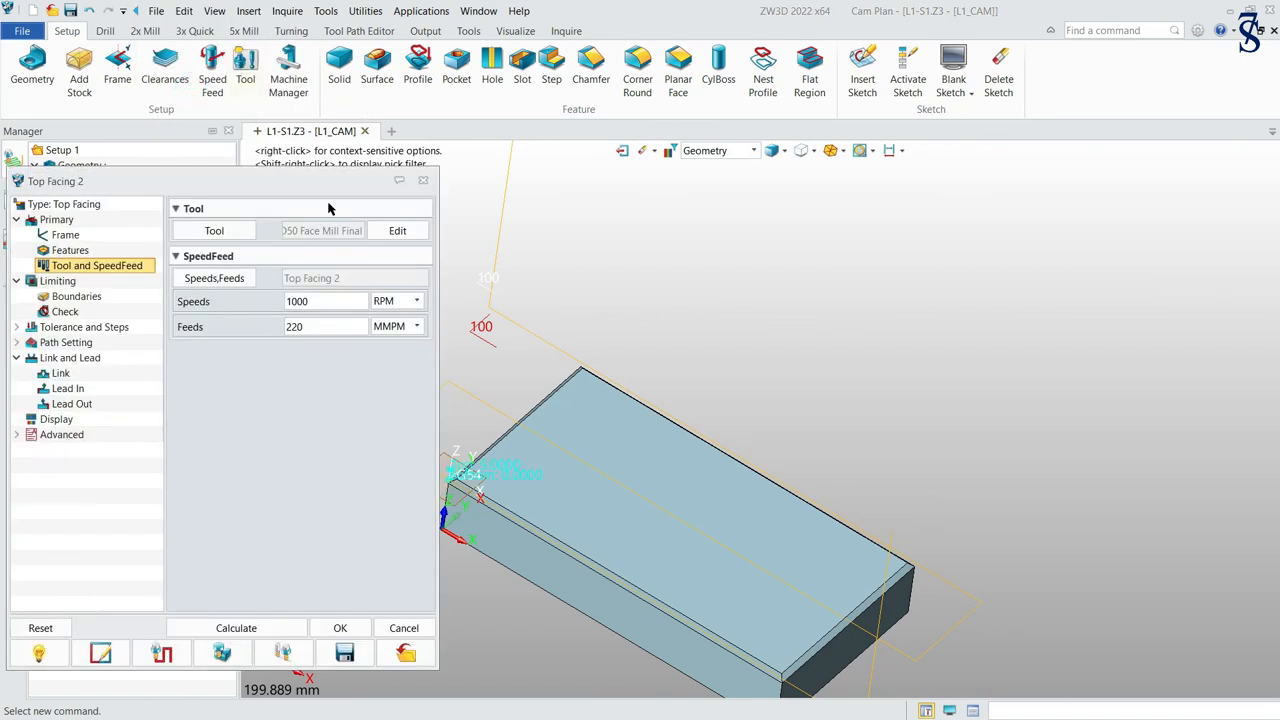
pyautogui.click(81, 362)
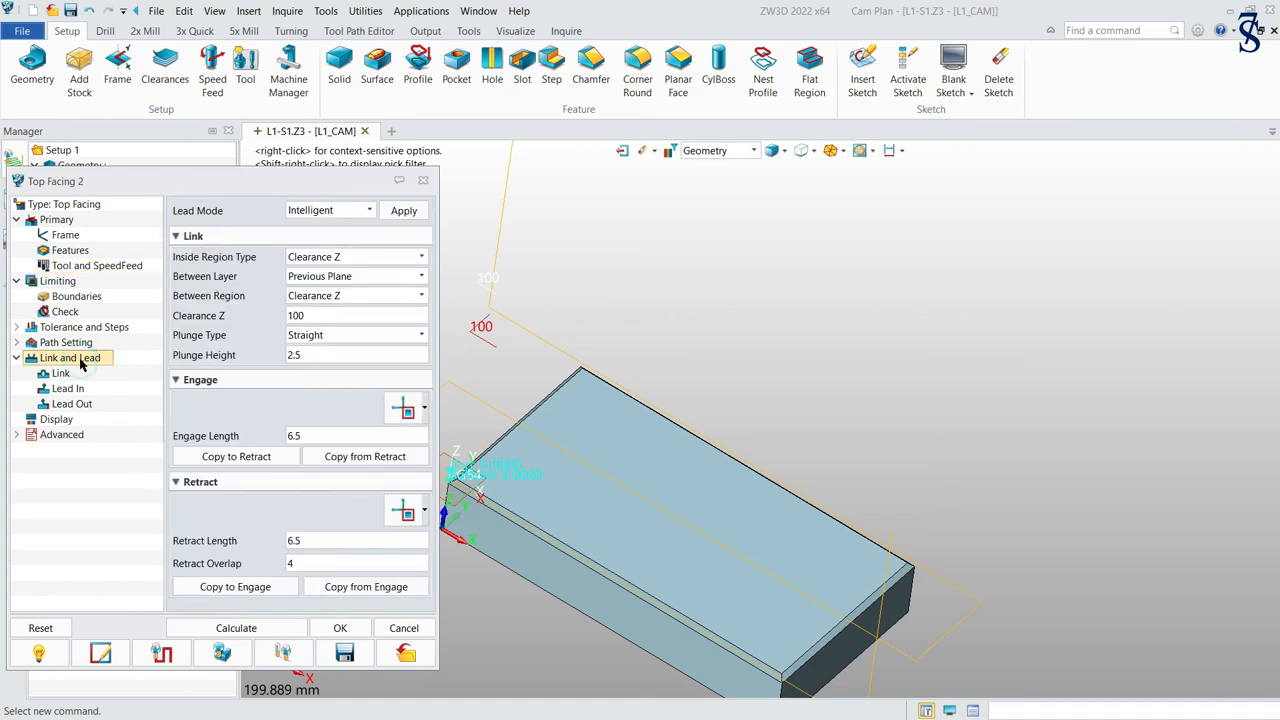
pyautogui.click(75, 266)
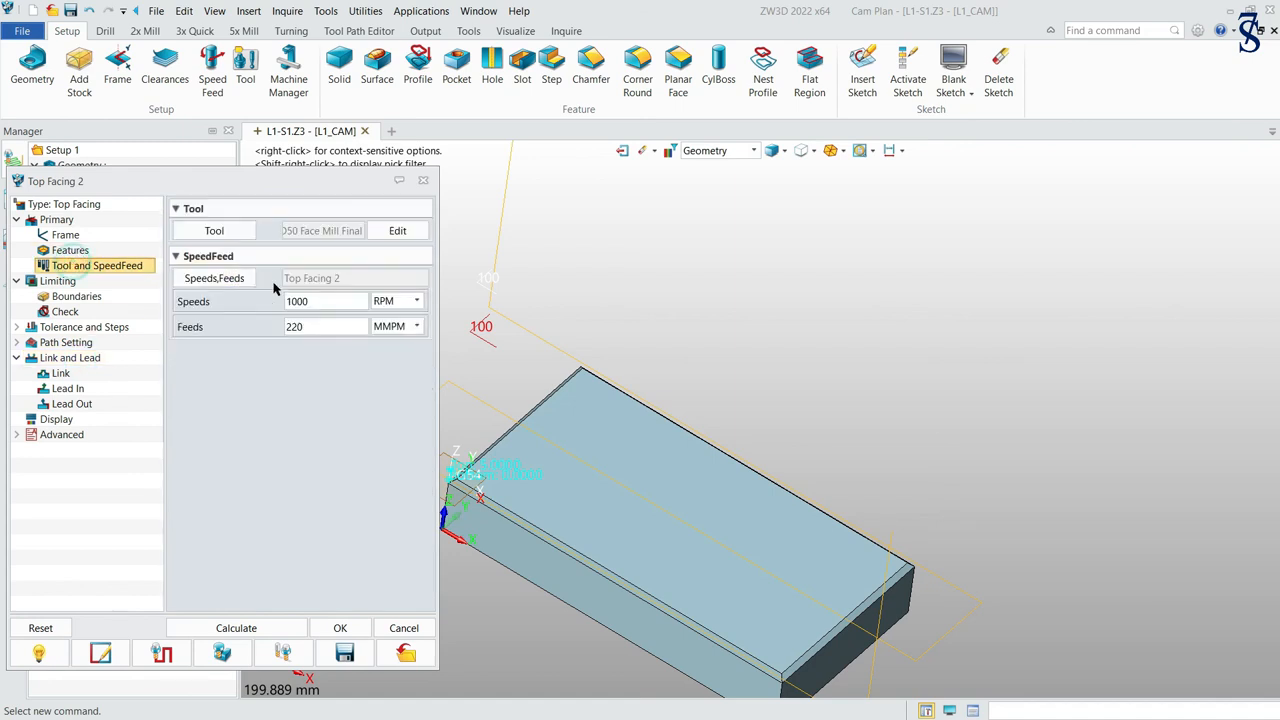
pyautogui.click(222, 290)
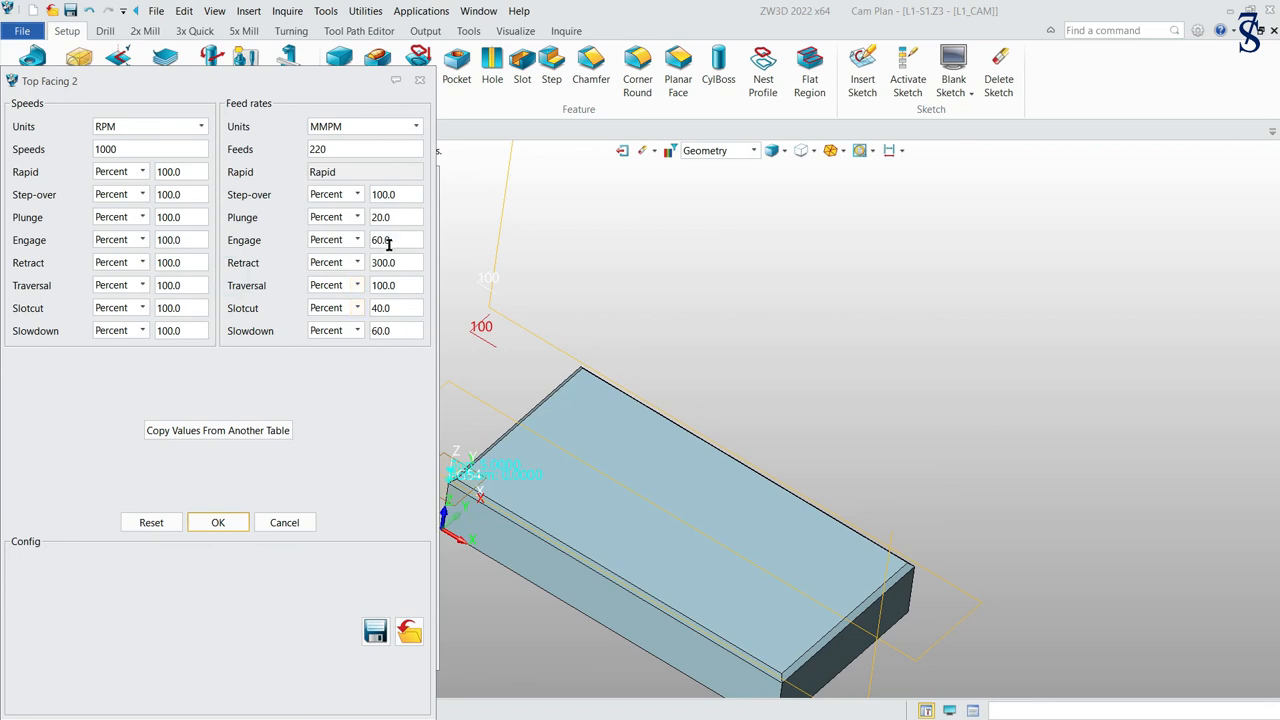
pyautogui.moveTo(403, 243); pyautogui.dragTo(363, 240)
pyautogui.write('100')
pyautogui.moveTo(399, 308); pyautogui.dragTo(312, 306)
pyautogui.write('100')
pyautogui.click(216, 522)
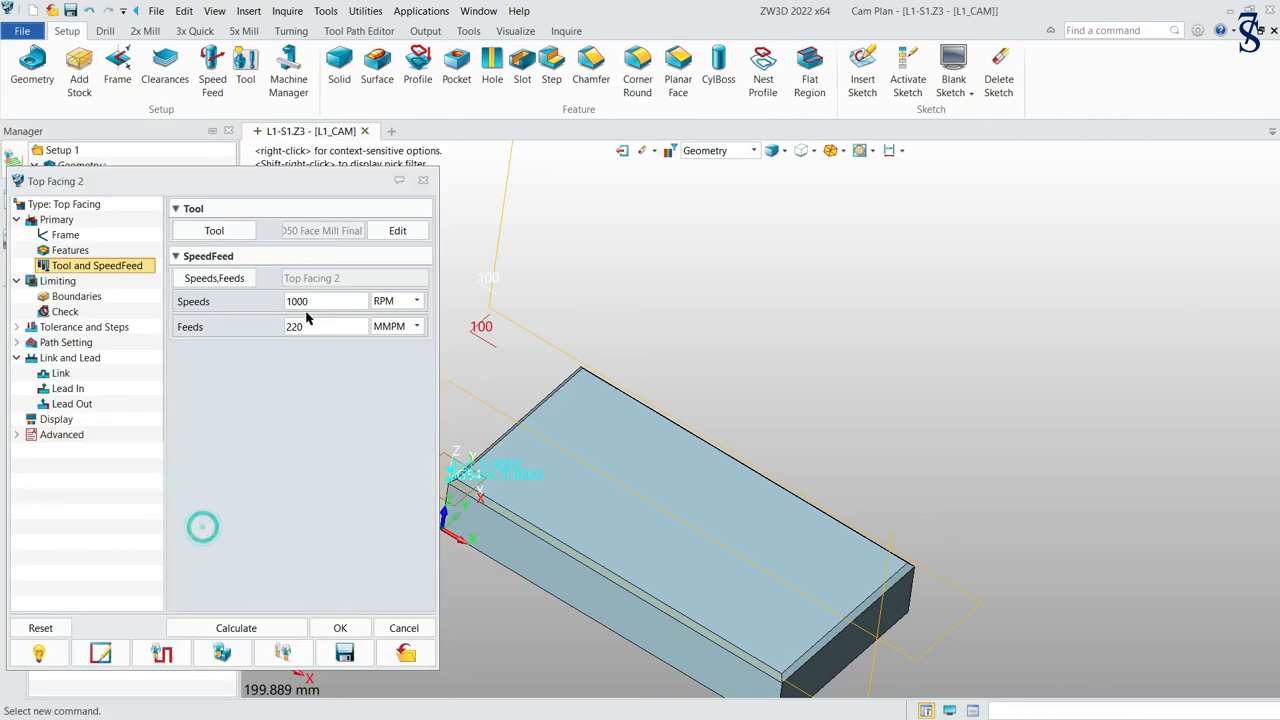
# - Set the path pattern of the Top Facing 2 operation to One Way
pyautogui.click(76, 333)
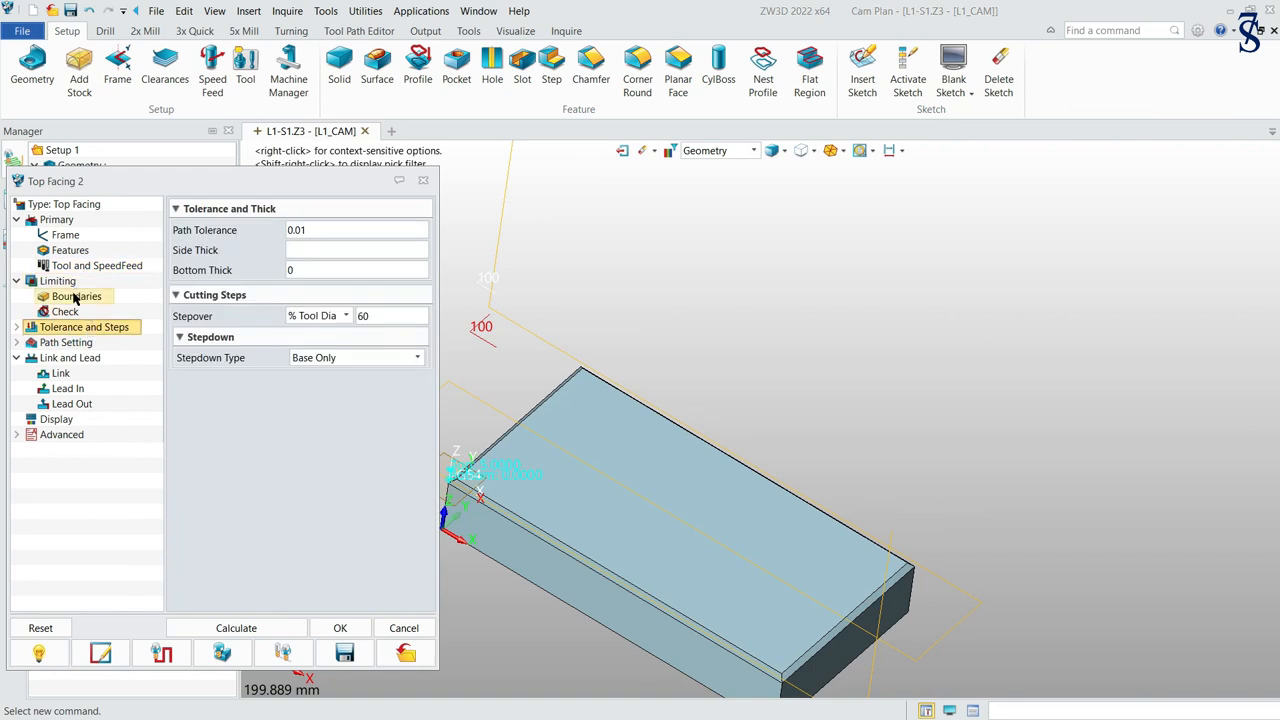
pyautogui.click(75, 297)
pyautogui.click(84, 328)
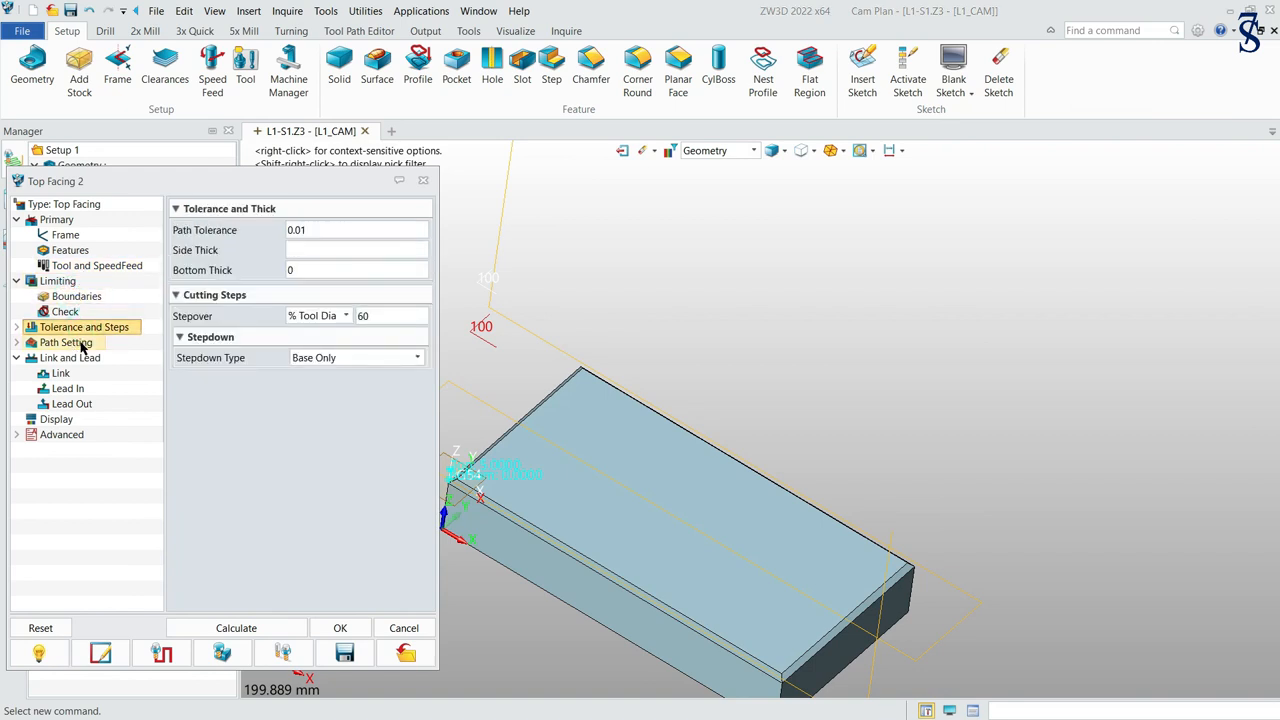
pyautogui.click(78, 343)
pyautogui.click(420, 249)
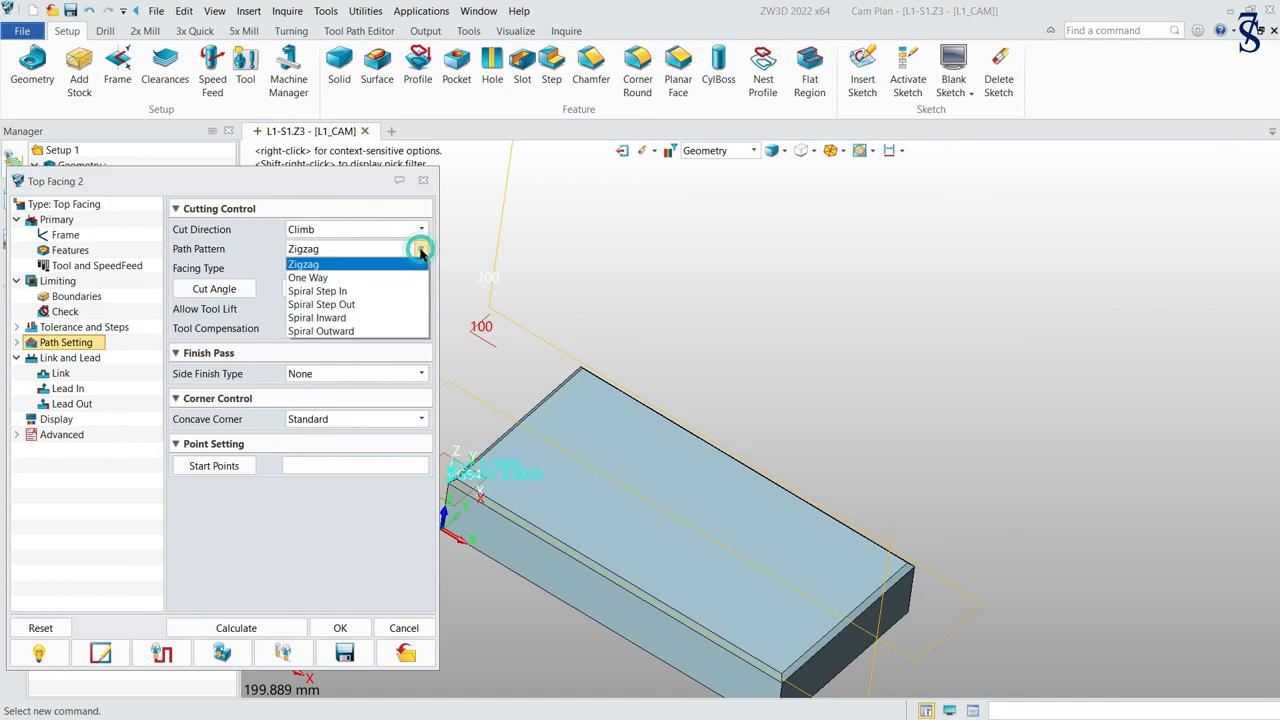
pyautogui.click(380, 278)
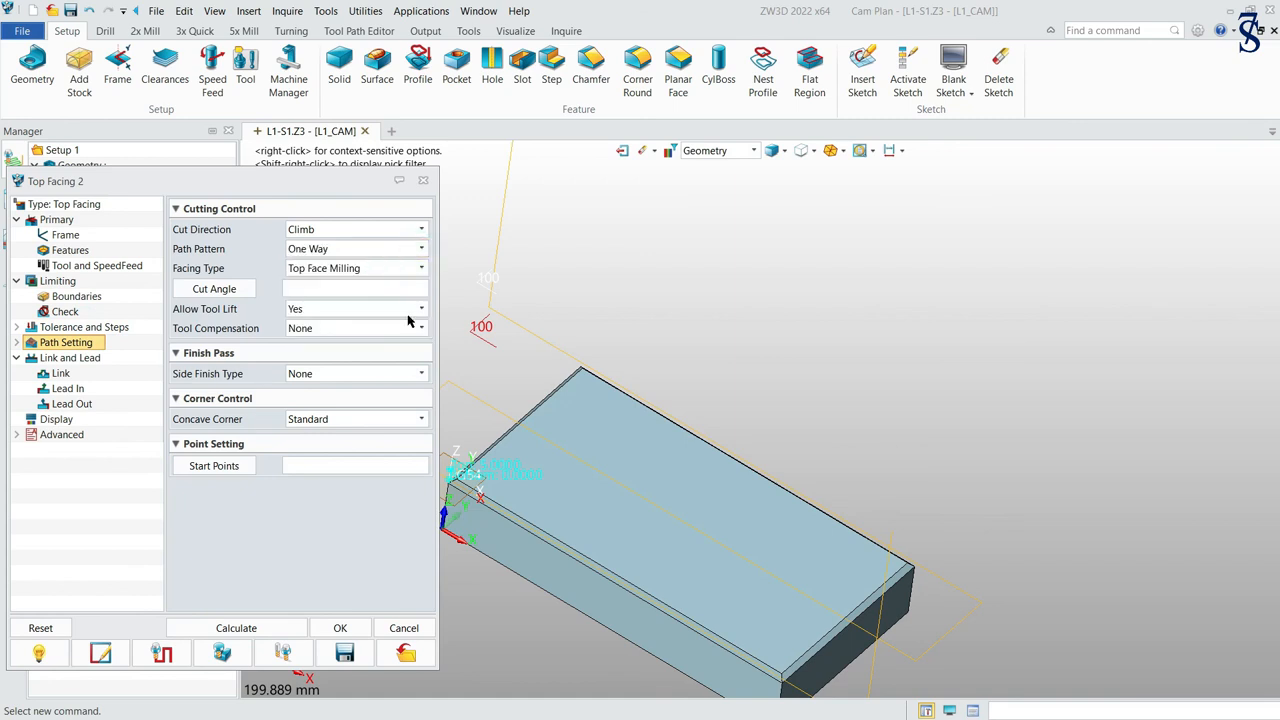
# - Set Top Facing 2's Clearance Z to 10 and its engage and retract lengths to 2, and recalculate and accept the operation
pyautogui.click(70, 358)
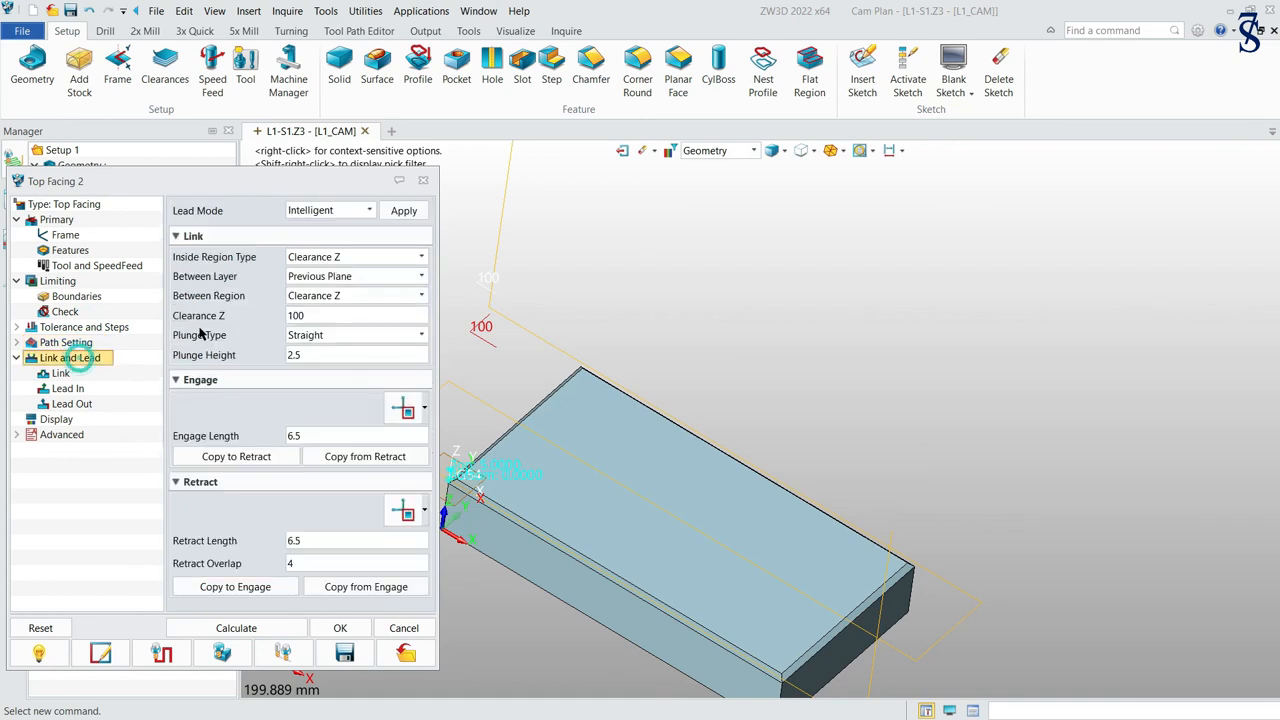
pyautogui.click(338, 315)
pyautogui.press('BackSpace')
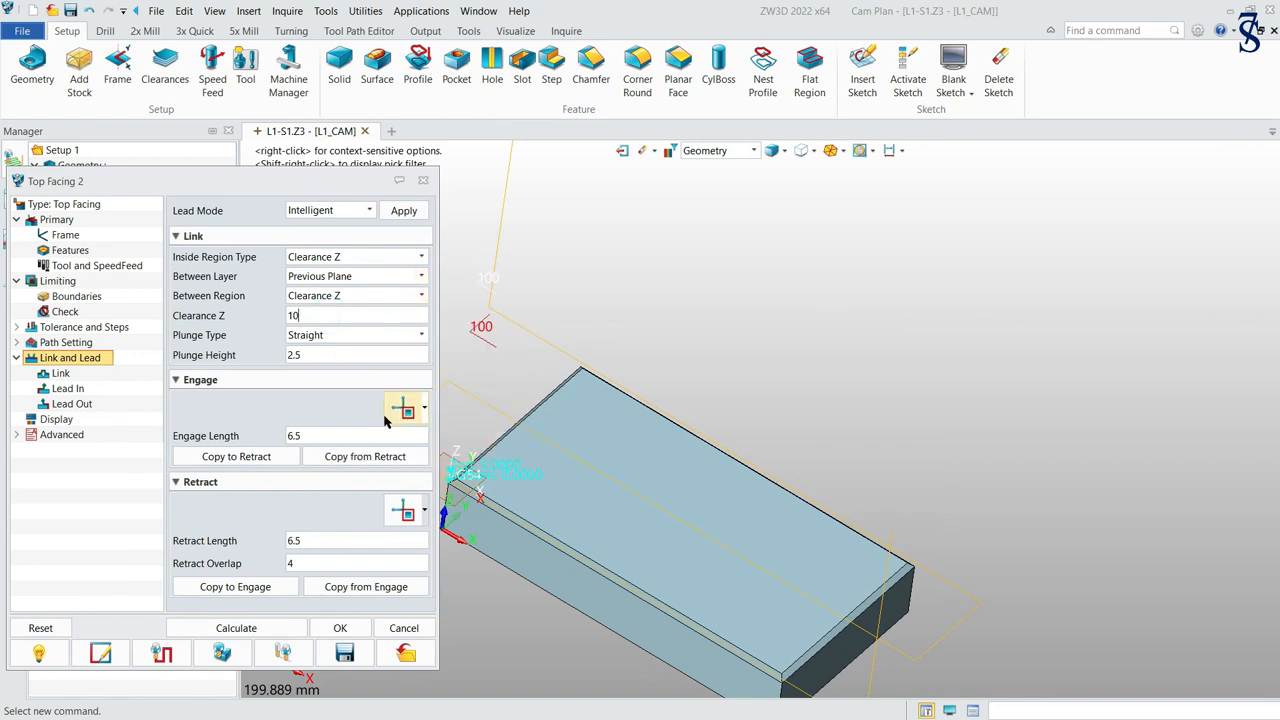
pyautogui.doubleClick(326, 436)
pyautogui.write('2')
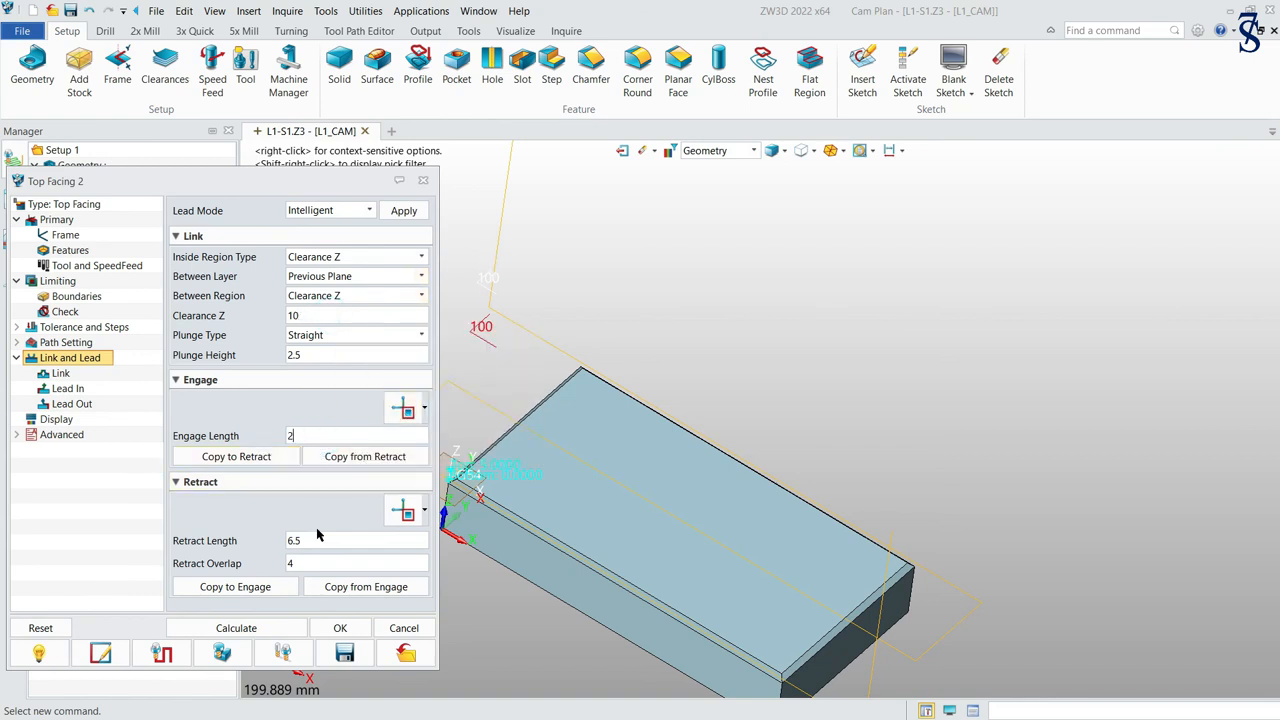
pyautogui.doubleClick(318, 540)
pyautogui.write('2')
pyautogui.click(247, 638)
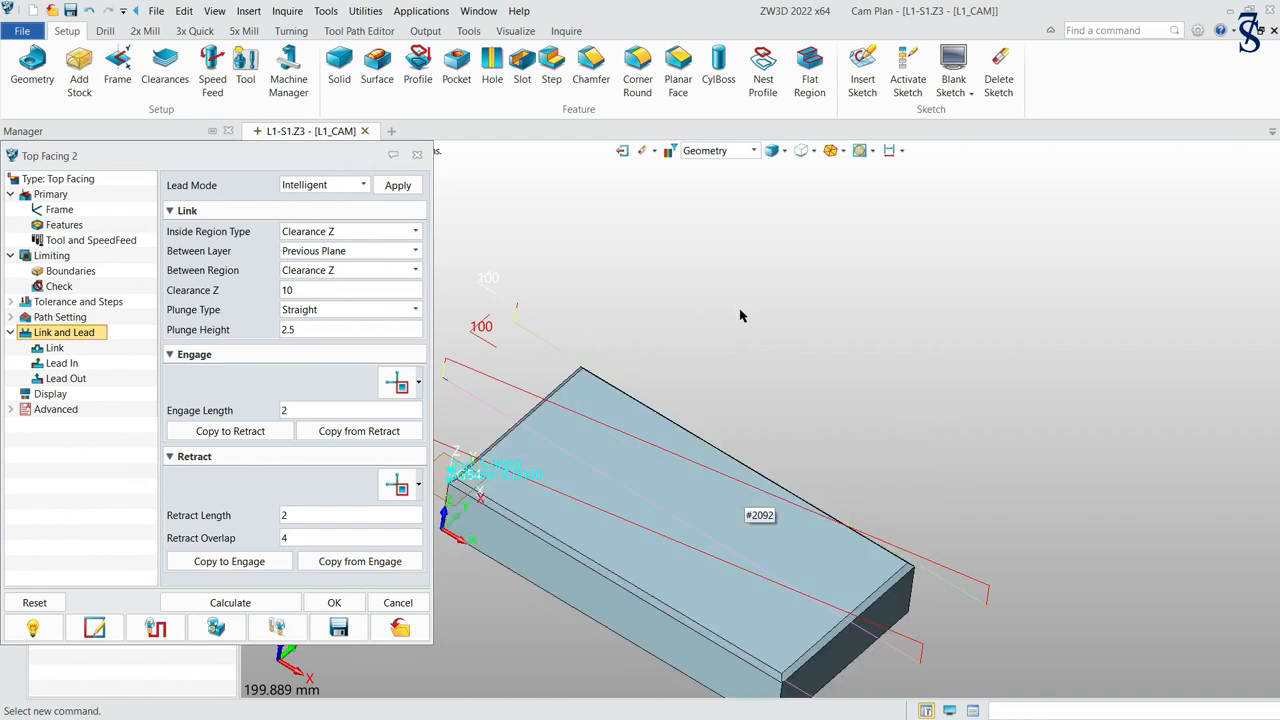
pyautogui.click(350, 603)
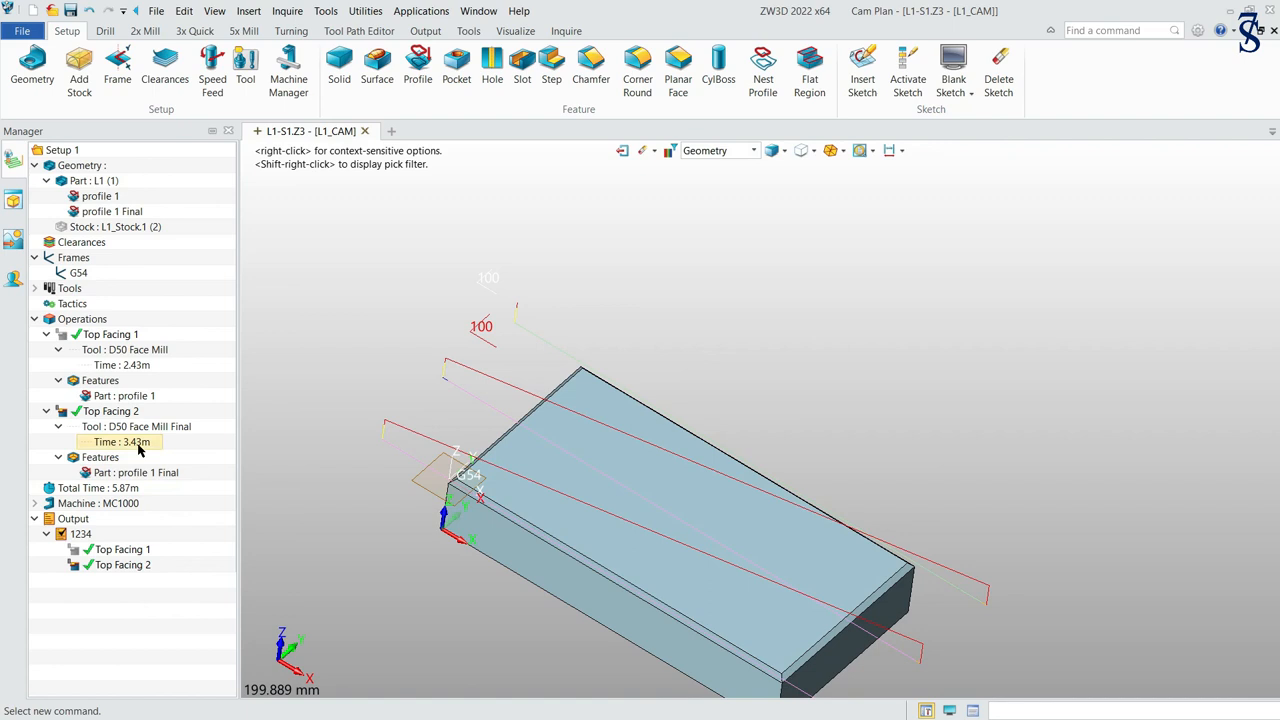
# - Run a solid verification of all operations with a motion delay of -0.80, inspect the machined stock and close the session
pyautogui.rightClick(90, 537)
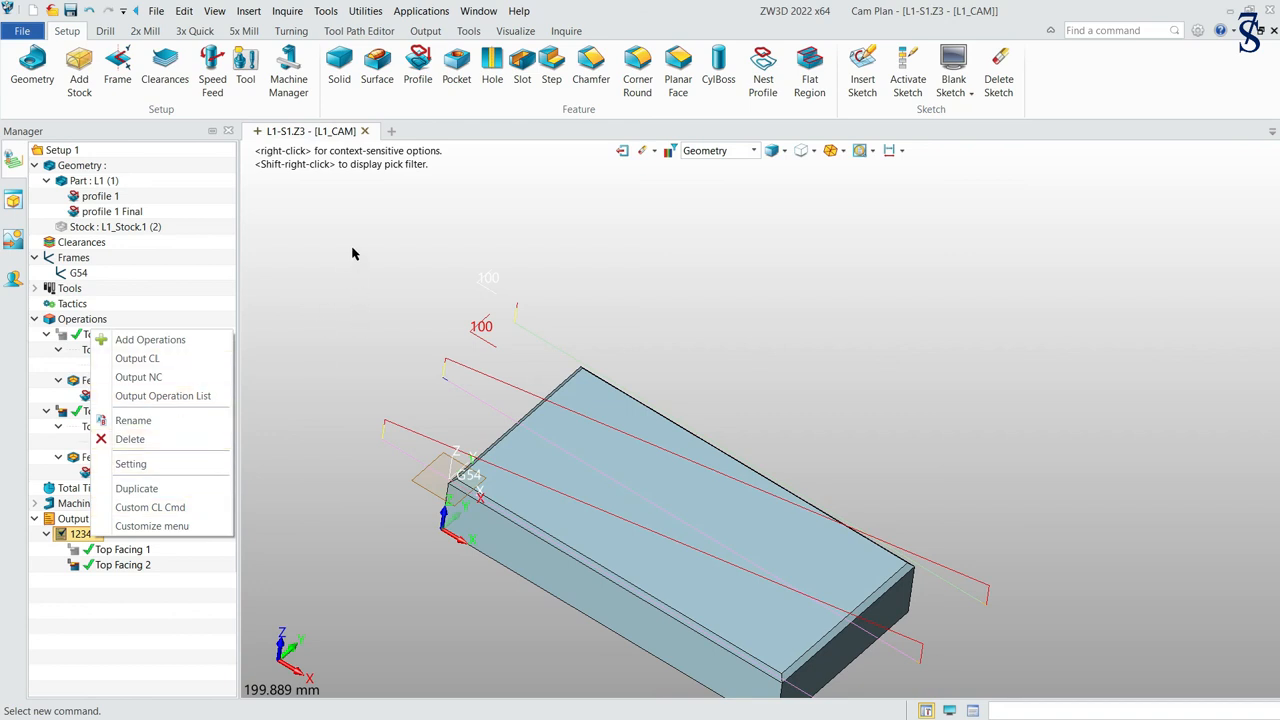
pyautogui.click(83, 320)
pyautogui.rightClick(83, 320)
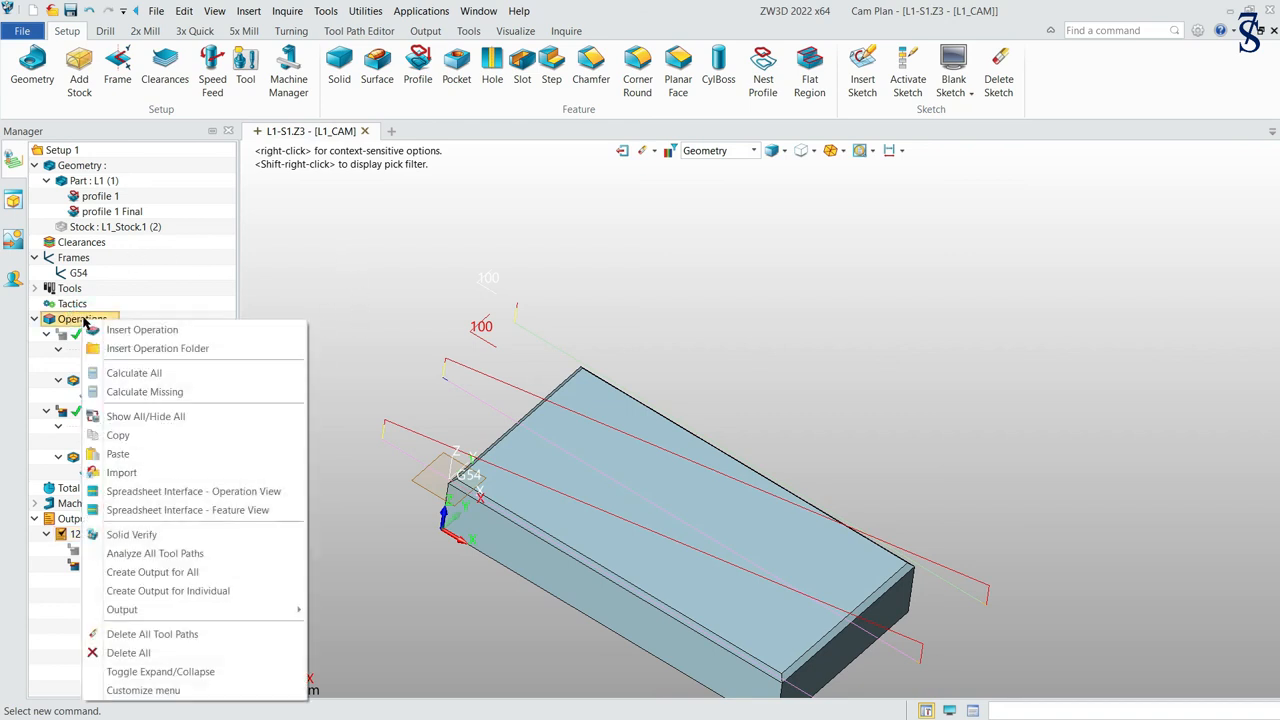
pyautogui.click(143, 536)
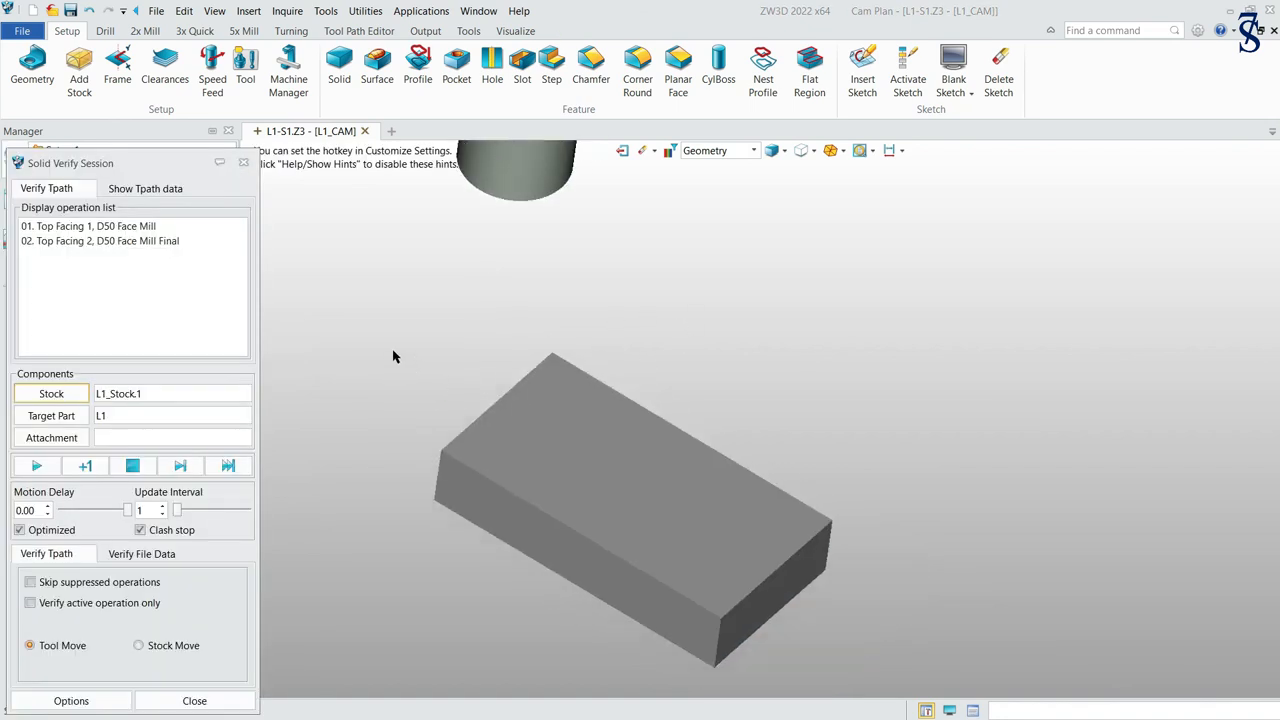
pyautogui.moveTo(127, 511); pyautogui.dragTo(76, 520)
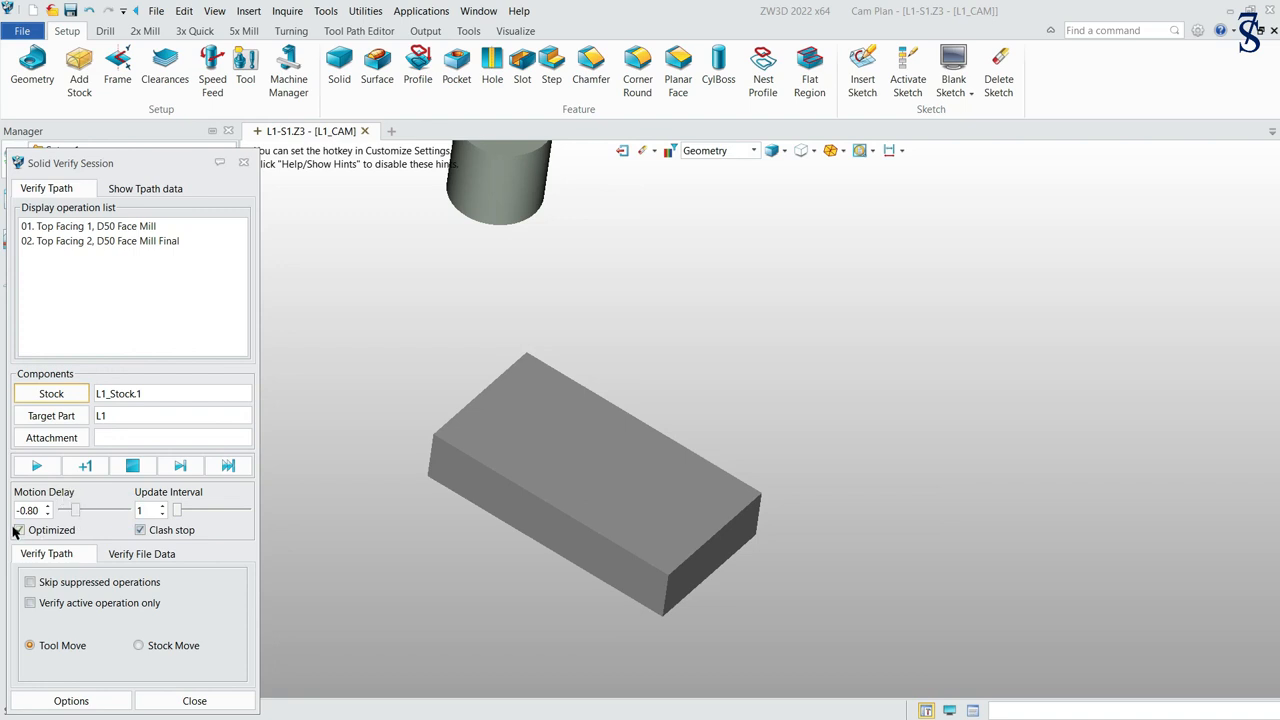
pyautogui.click(38, 468)
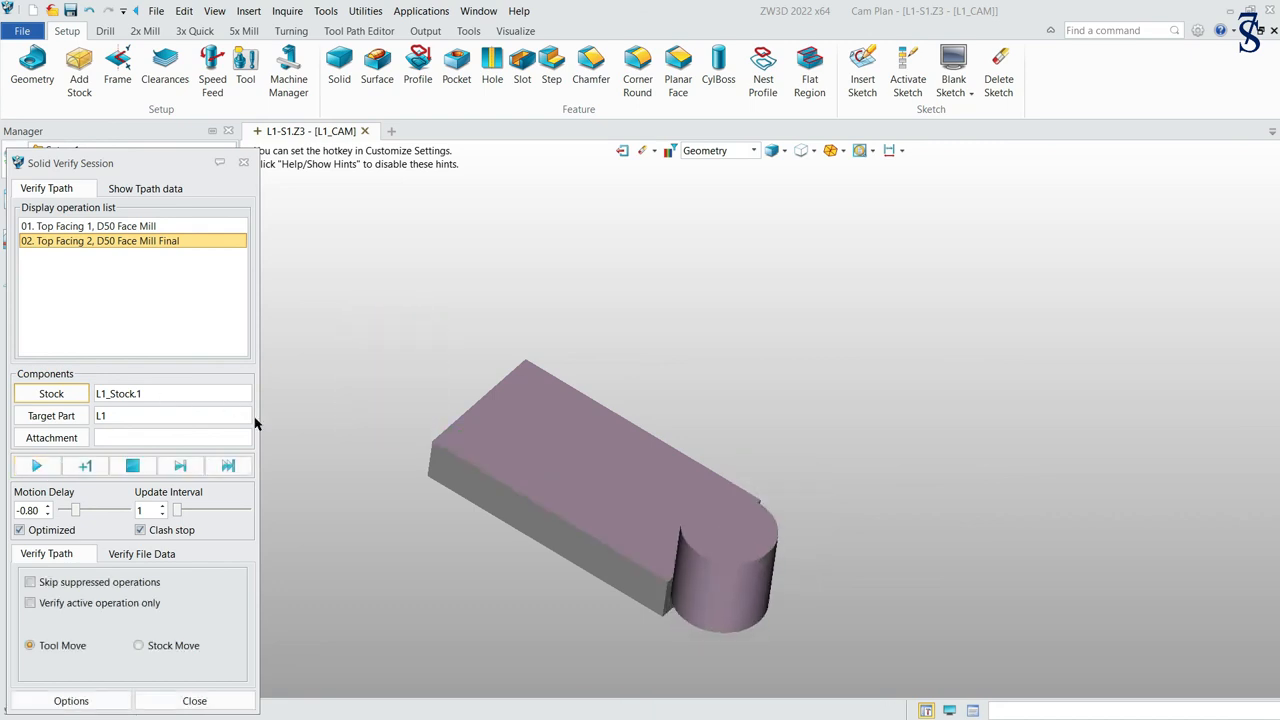
pyautogui.moveTo(353, 420); pyautogui.dragTo(395, 409, button='middle')
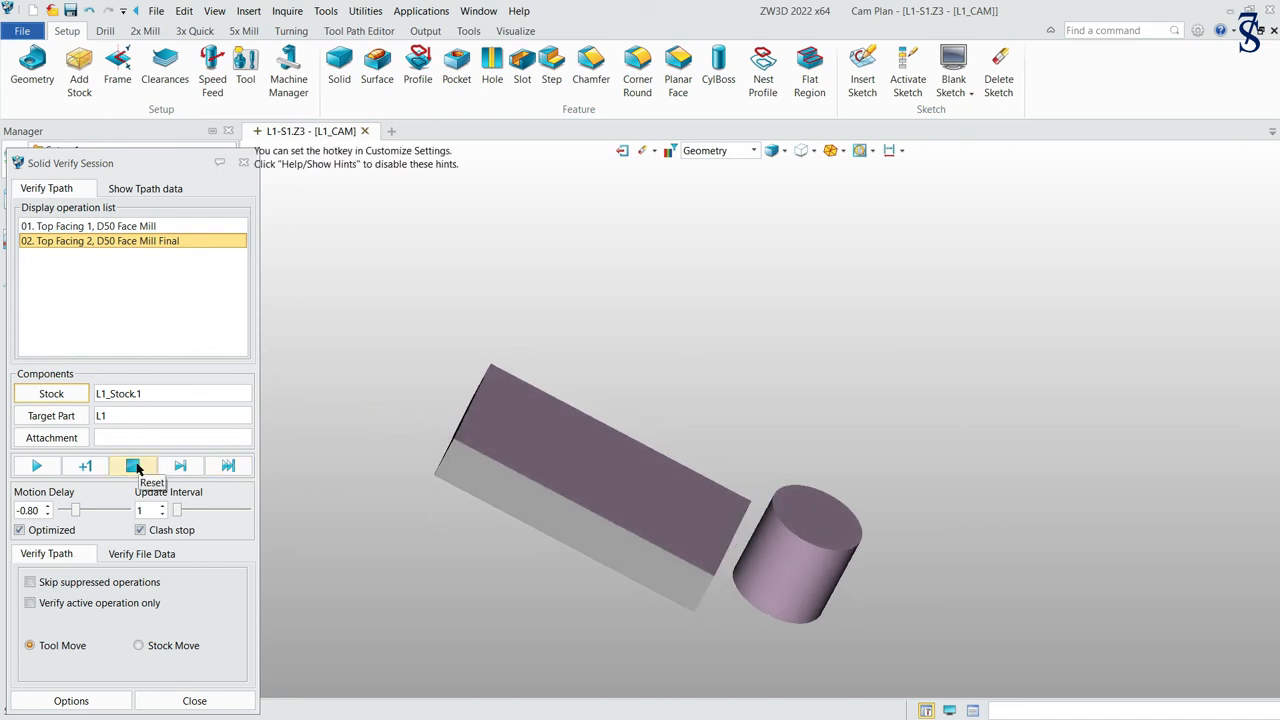
pyautogui.click(243, 162)
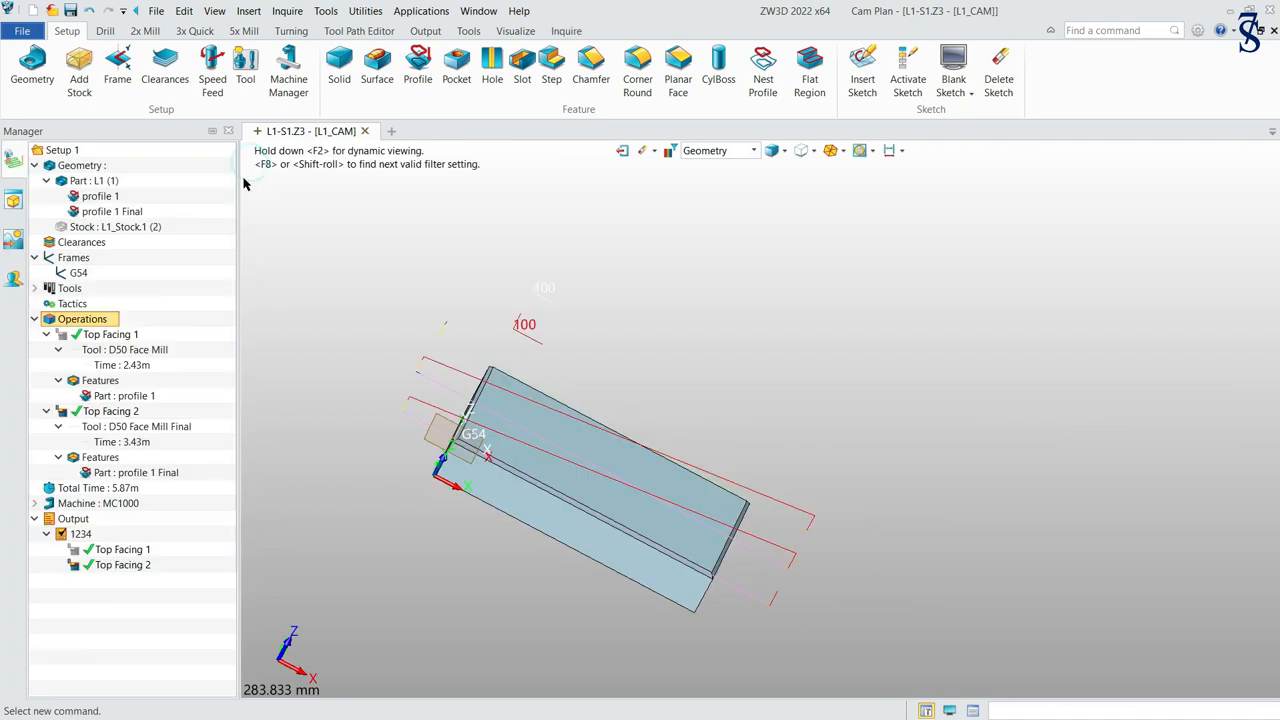
# - Output the NC code for program 1234 with both facing operations and check blocks N9 to N14
pyautogui.rightClick(84, 538)
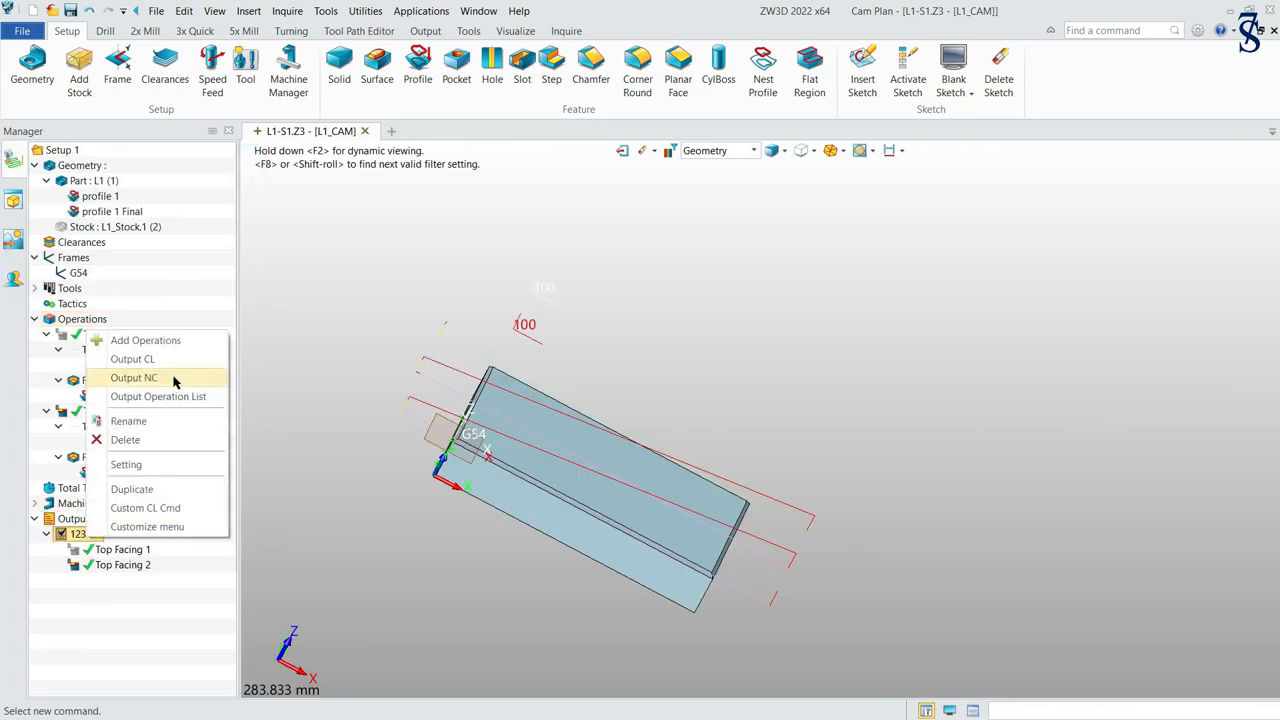
pyautogui.click(174, 377)
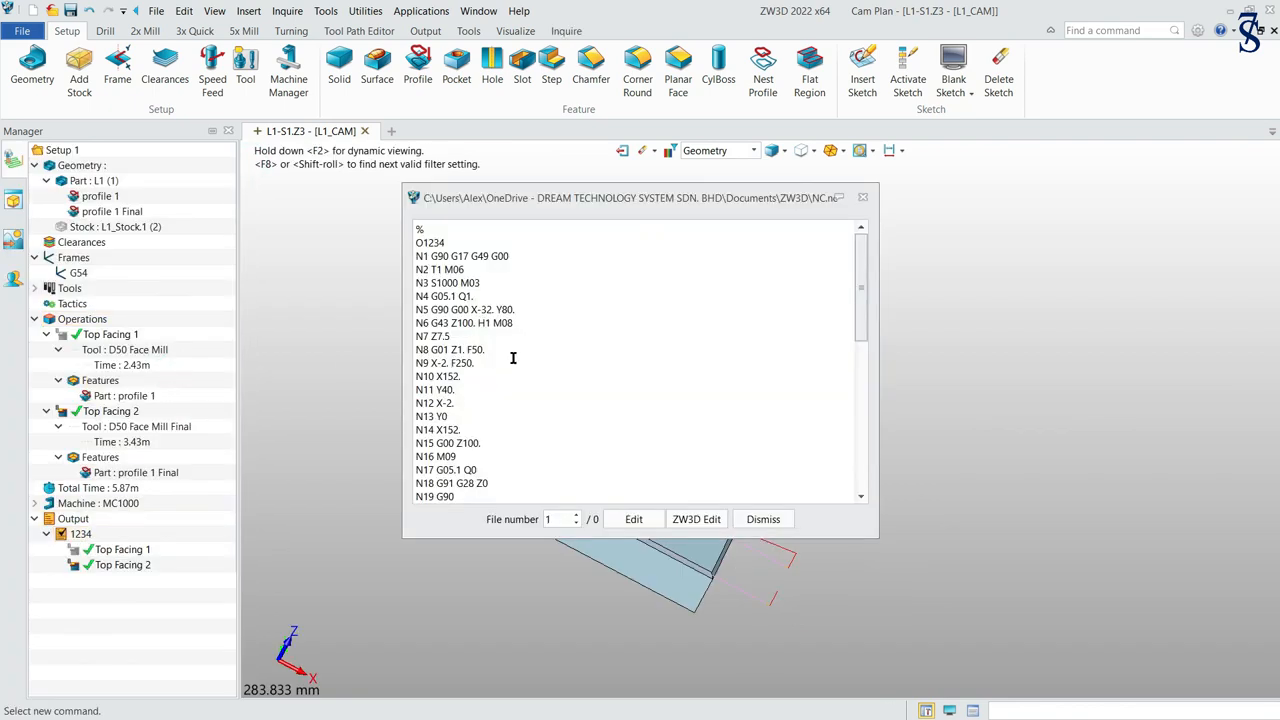
pyautogui.moveTo(478, 428); pyautogui.dragTo(395, 365)
# - Examine the Top Facing 2 cutting feed rates in NC blocks N27, N33, N34 and N40 through to the program end
pyautogui.scroll(-5, 654, 332)
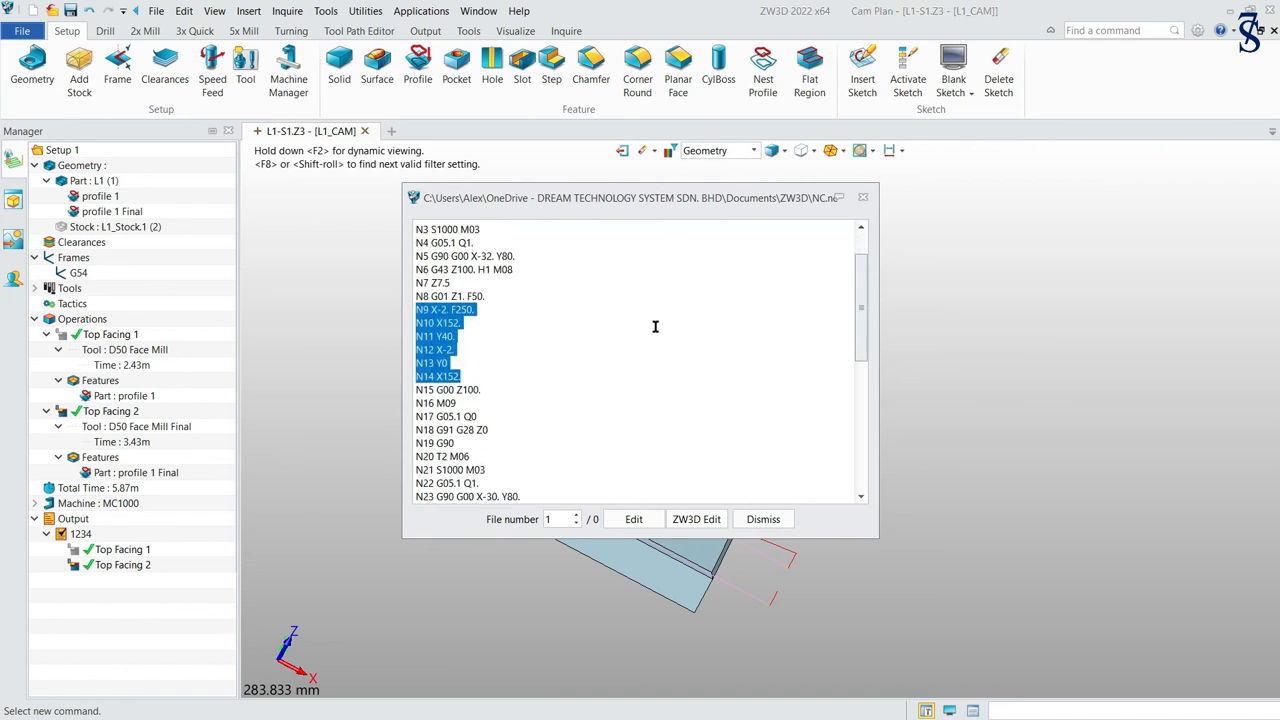
pyautogui.scroll(-1, 631, 328)
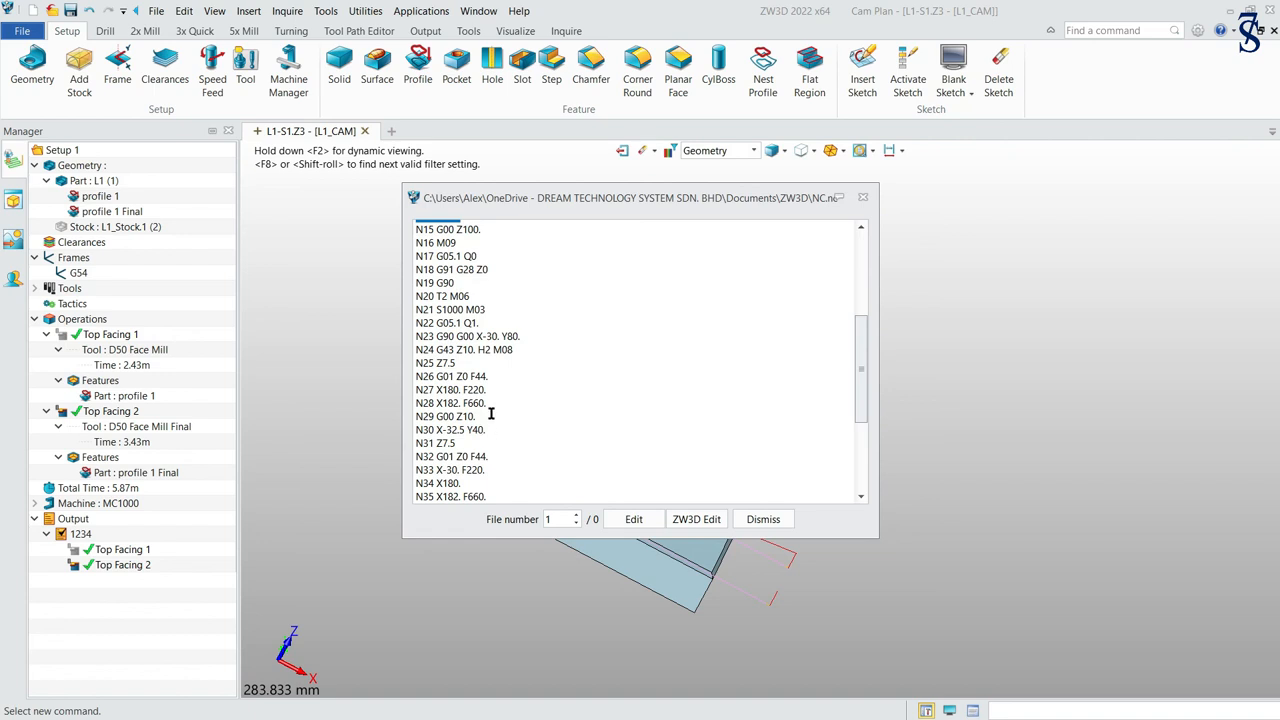
pyautogui.tripleClick(500, 388)
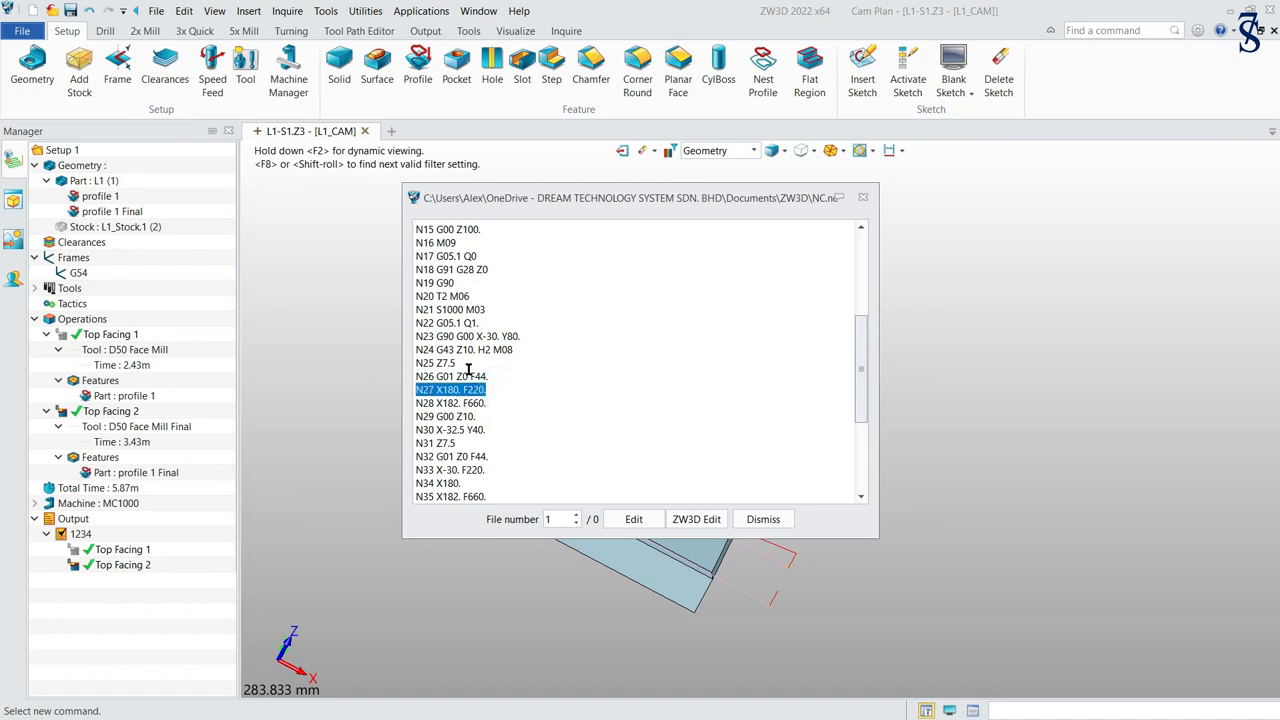
pyautogui.scroll(-1, 585, 331)
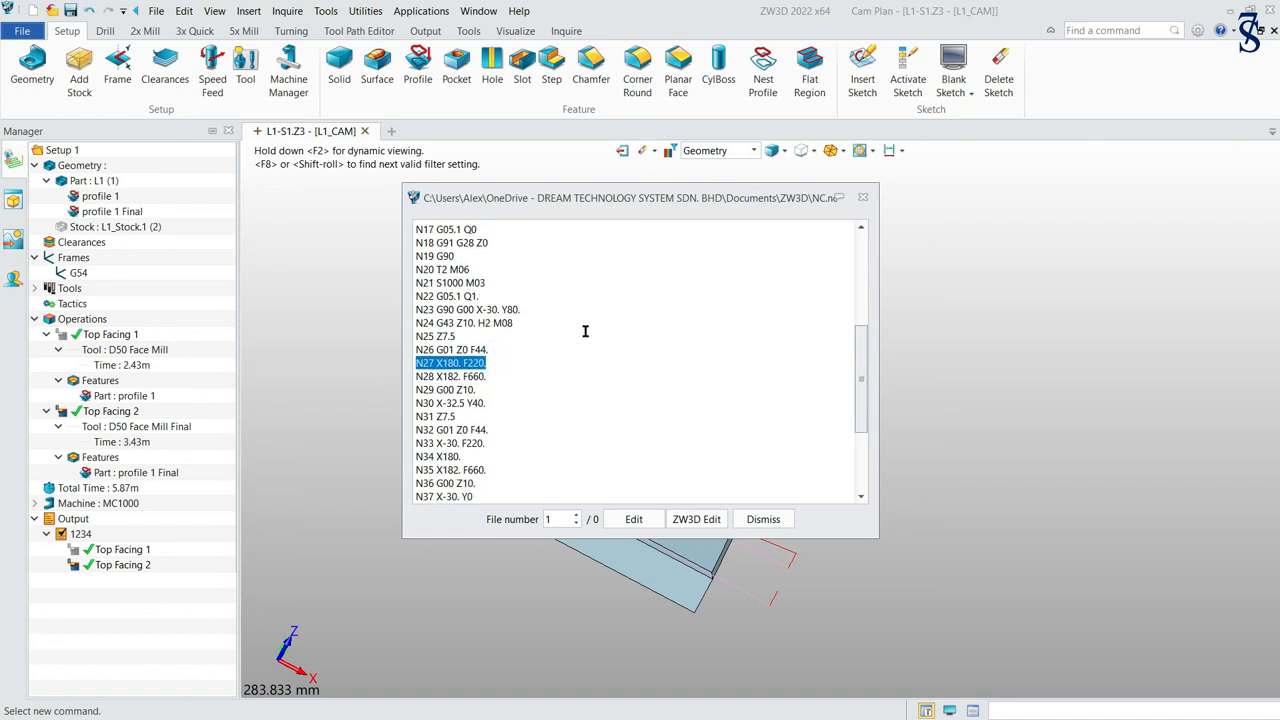
pyautogui.click(488, 445)
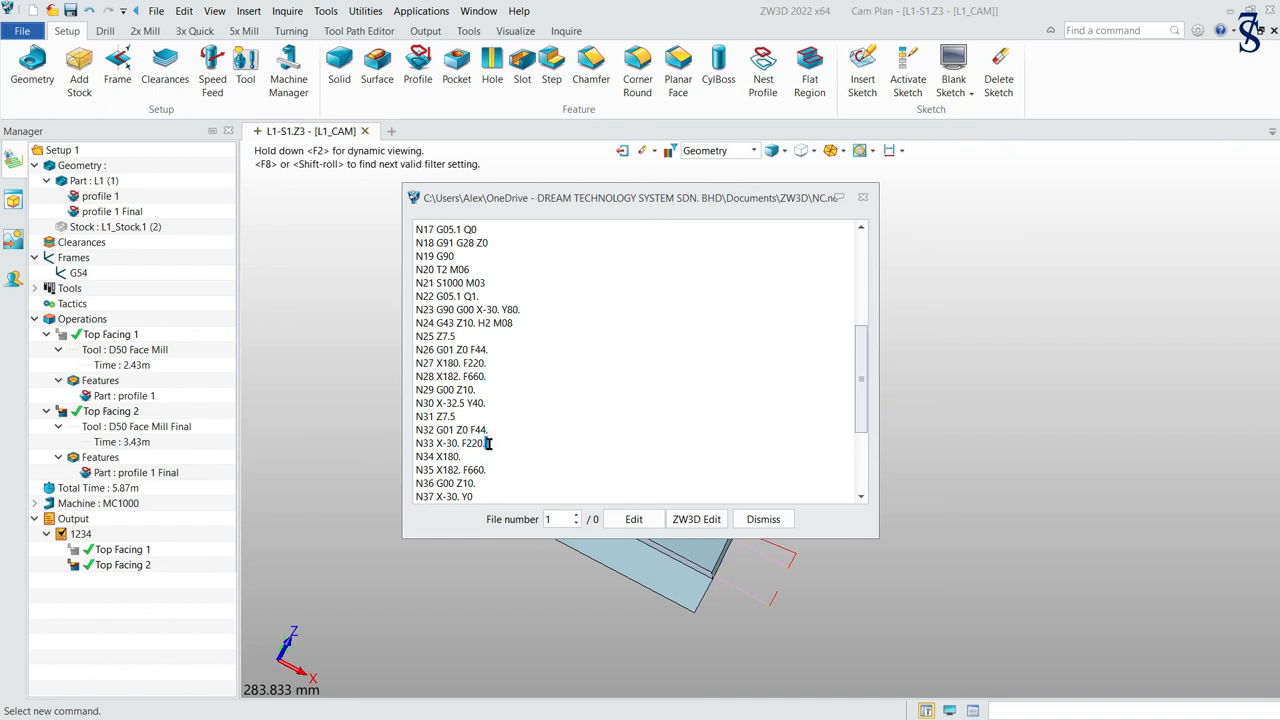
pyautogui.moveTo(497, 440); pyautogui.dragTo(390, 441)
pyautogui.scroll(-3, 594, 365)
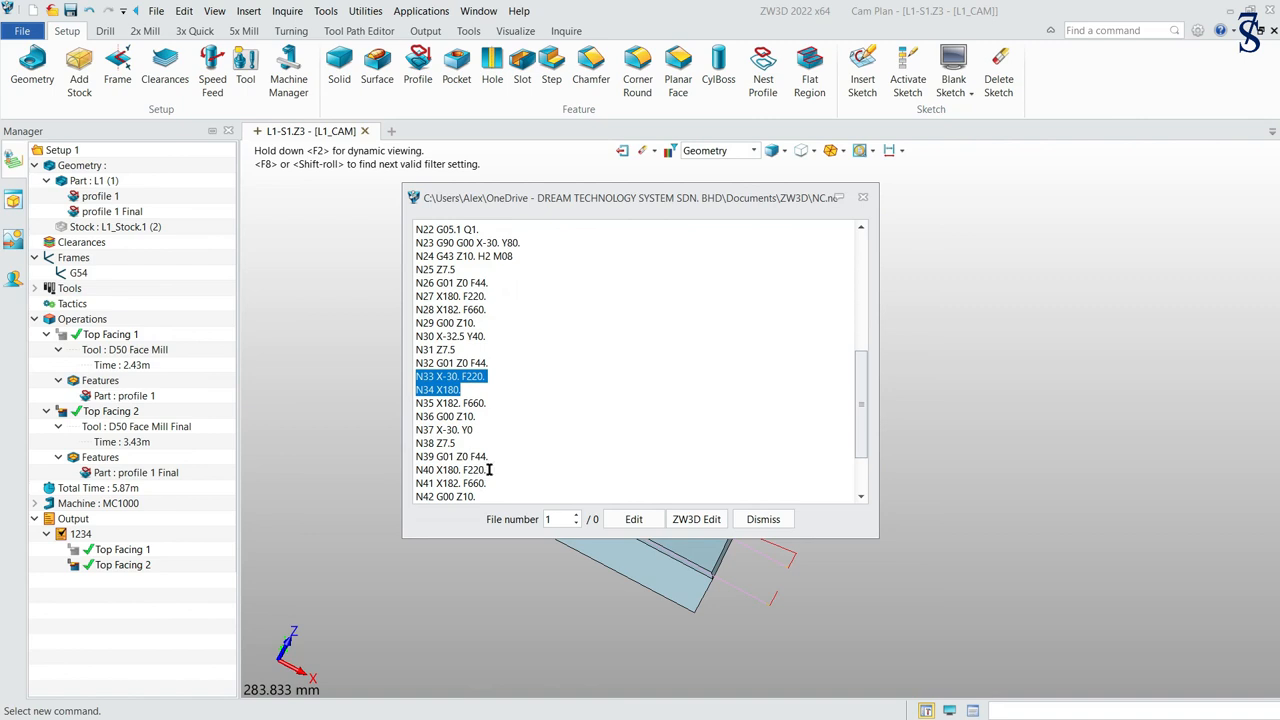
pyautogui.scroll(-1, 490, 469)
pyautogui.moveTo(490, 456); pyautogui.dragTo(410, 456)
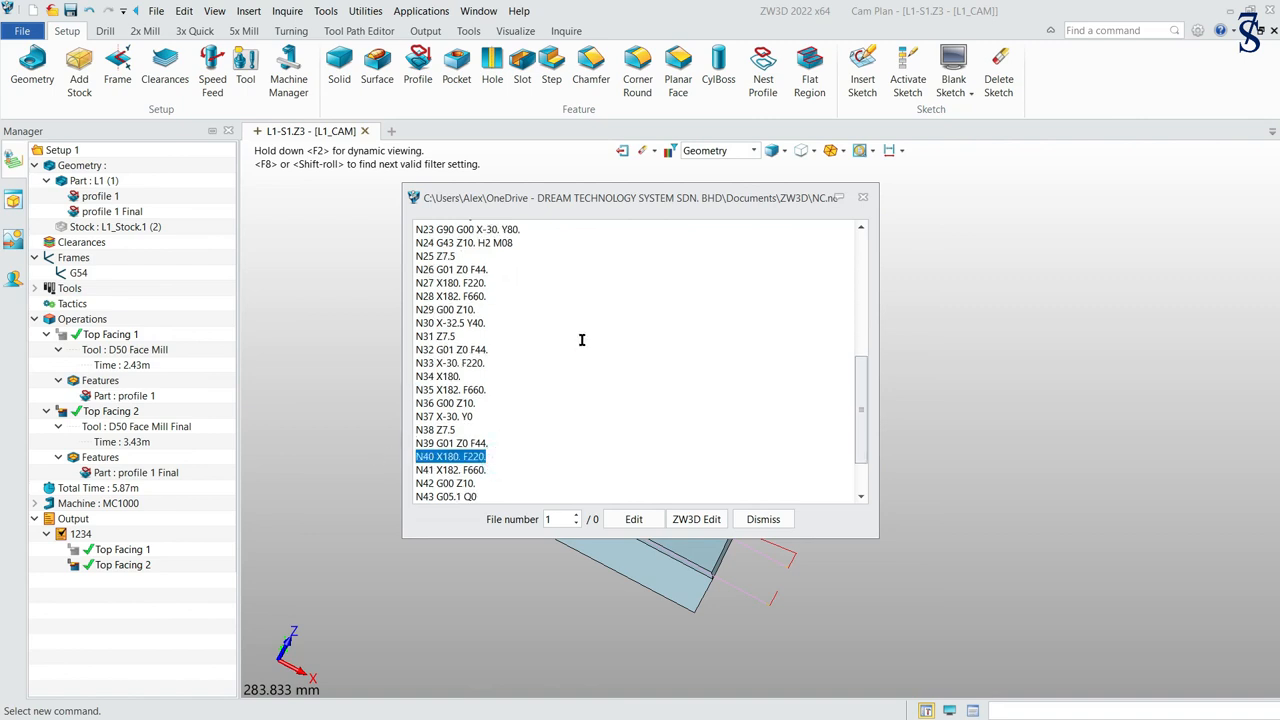
pyautogui.scroll(-3, 578, 332)
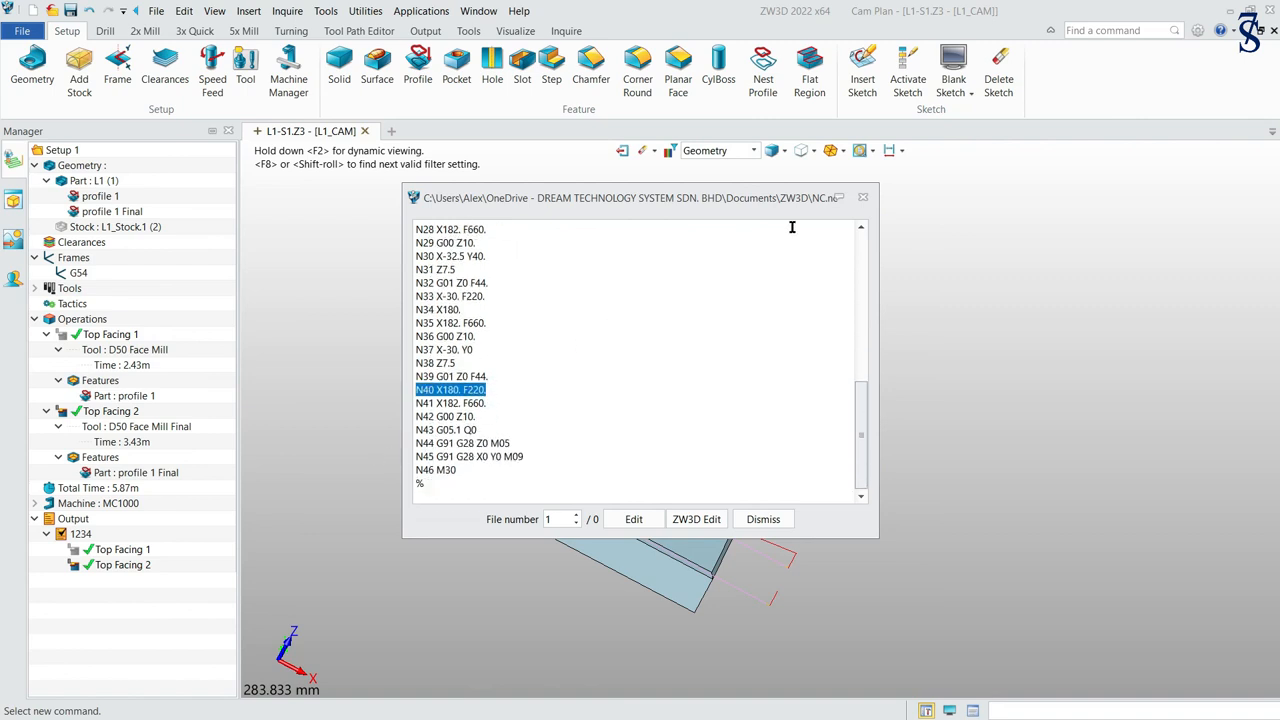
# - Close the NC code listing and save the L1-S1.Z3 file
pyautogui.click(862, 197)
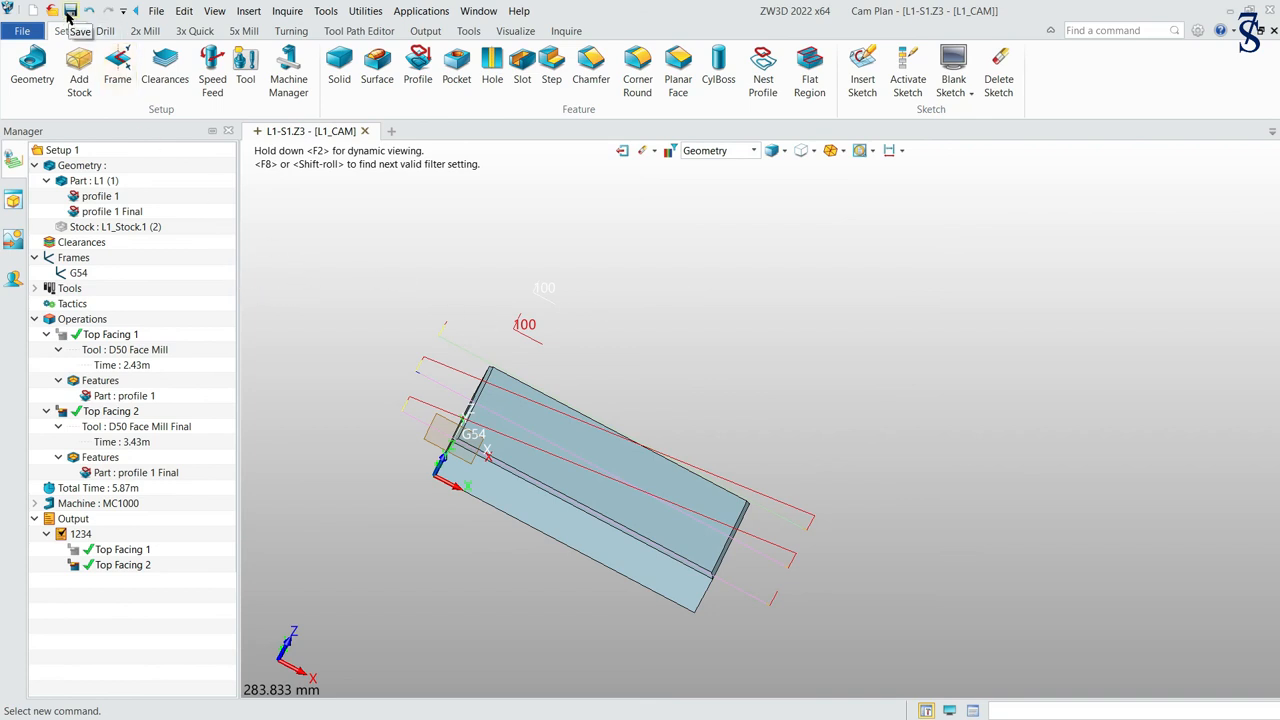
pyautogui.click(71, 11)
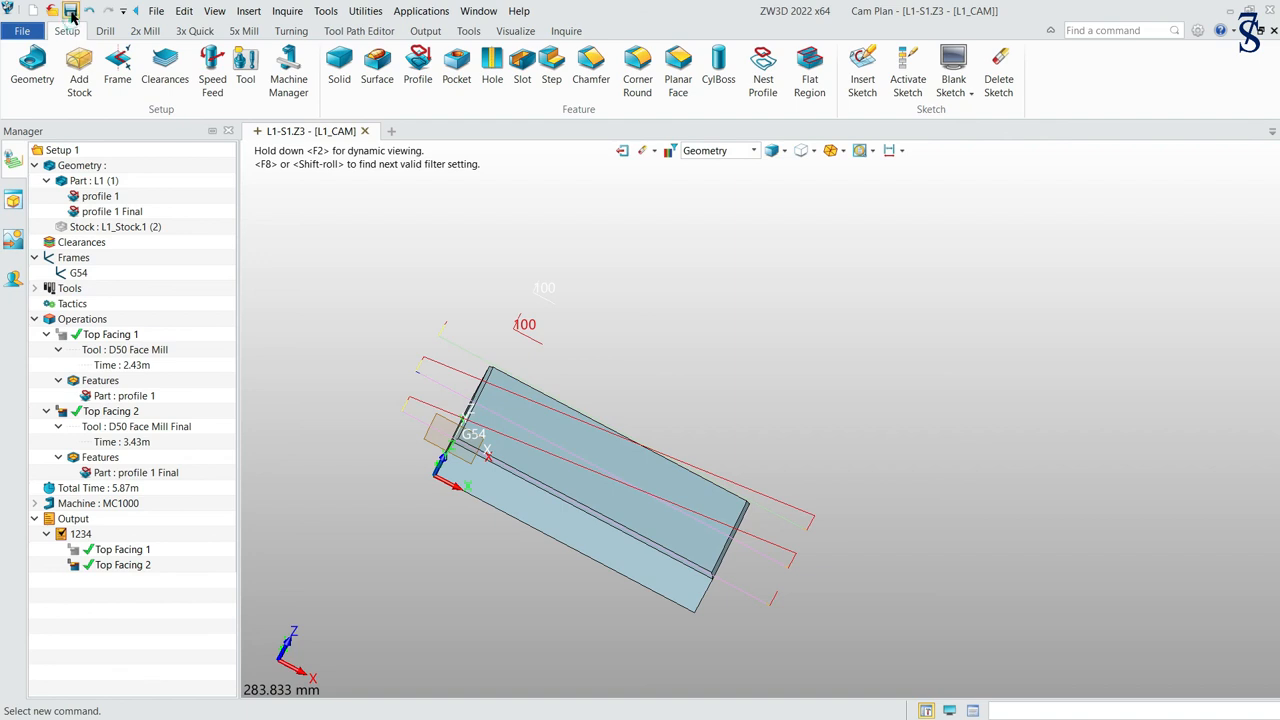